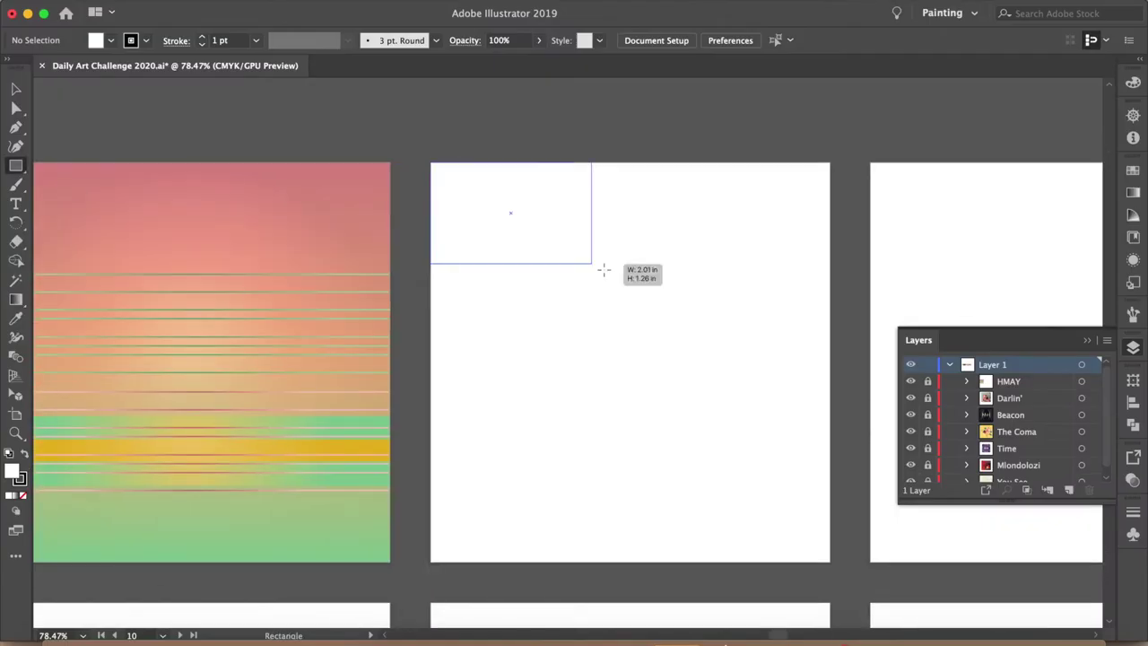
Draw a rectangle over the middle artboard and fill it with tan, nudged slightly toward yellow
drag(429, 162, 831, 561)
click(99, 39)
click(103, 95)
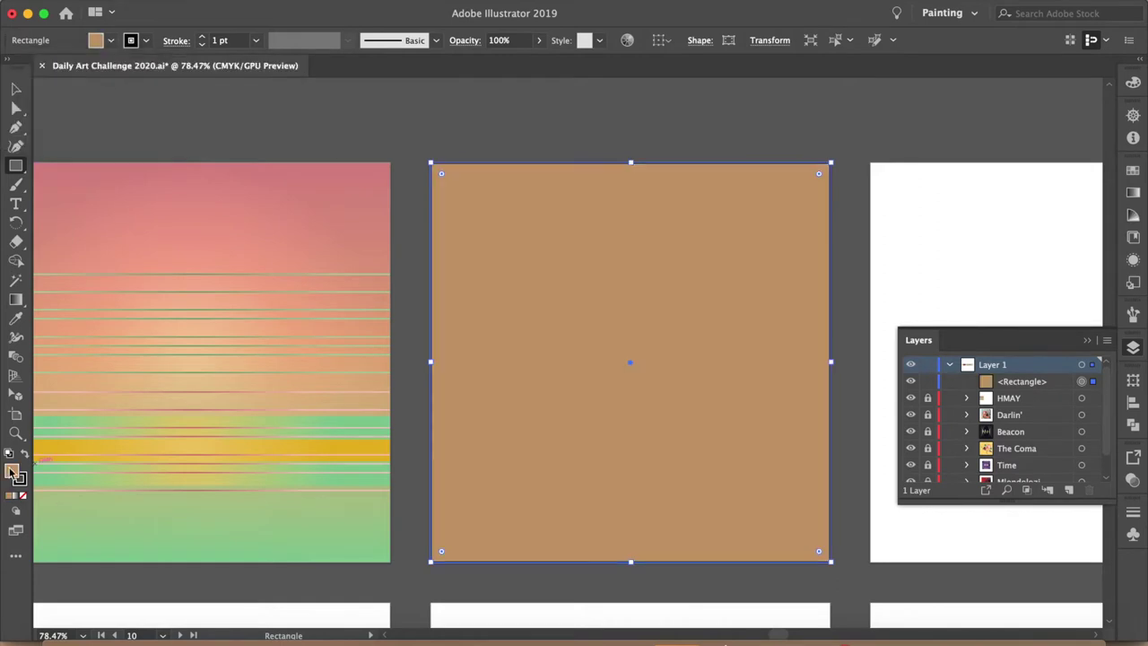
key(v)
double_click(12, 471)
drag(748, 425, 748, 421)
click(901, 245)
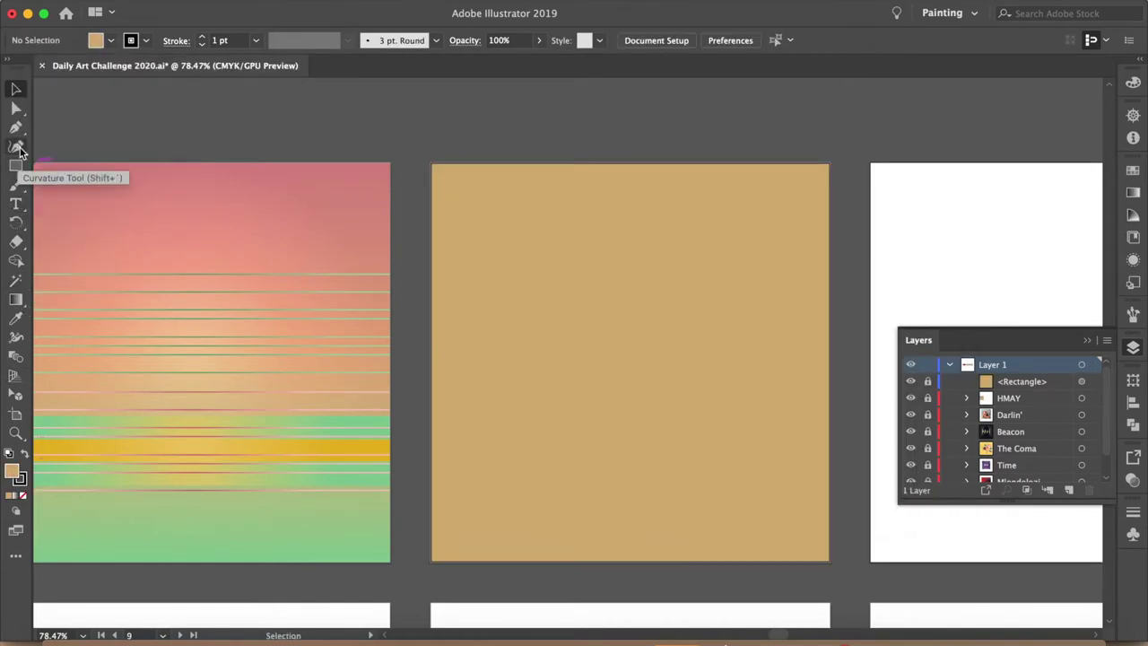
Draw a three-point zigzag bolt path from the square's lower-left corner
click(431, 530)
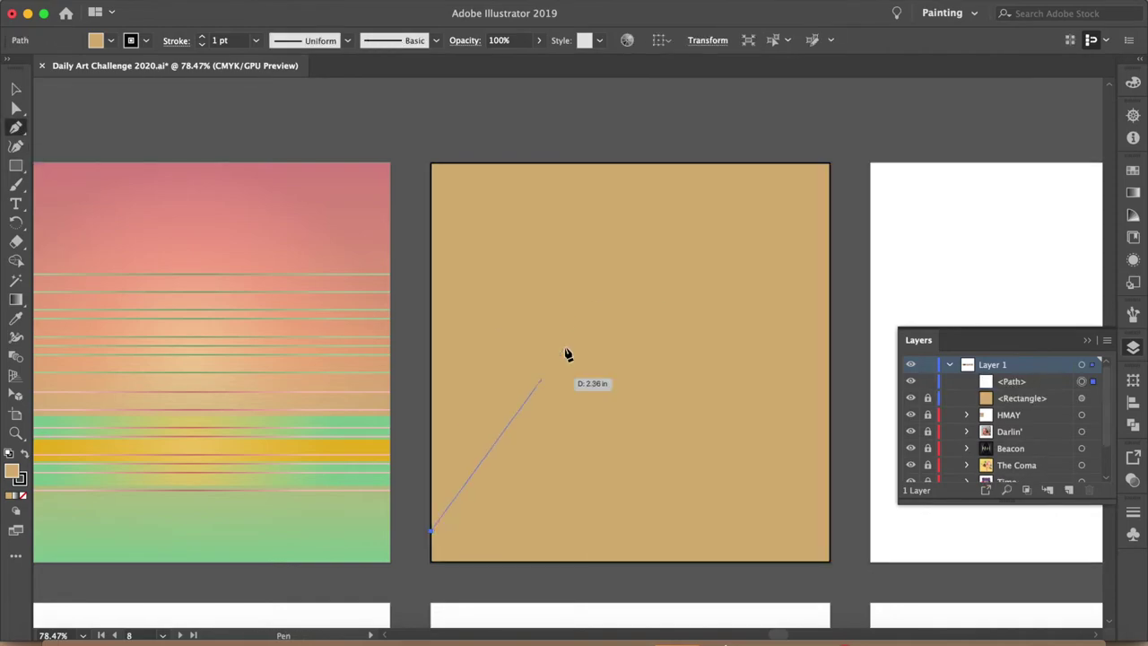
click(618, 289)
click(588, 377)
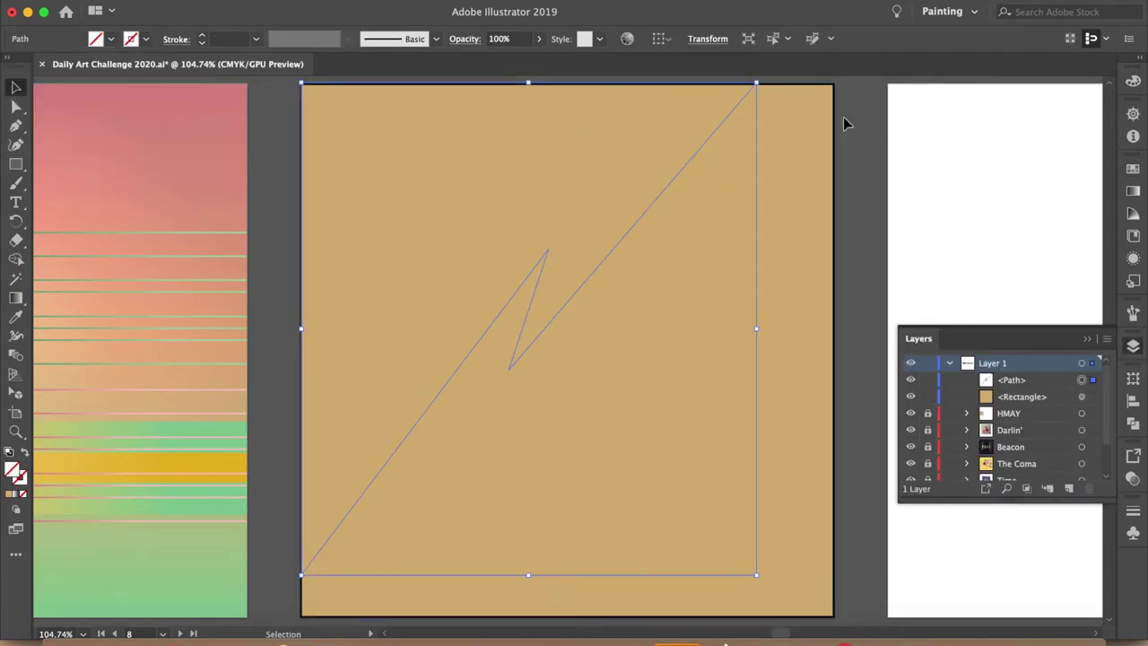
Give the bolt a gold foil pattern stroke, raising the weight from 12 pt to about 19 pt
click(144, 40)
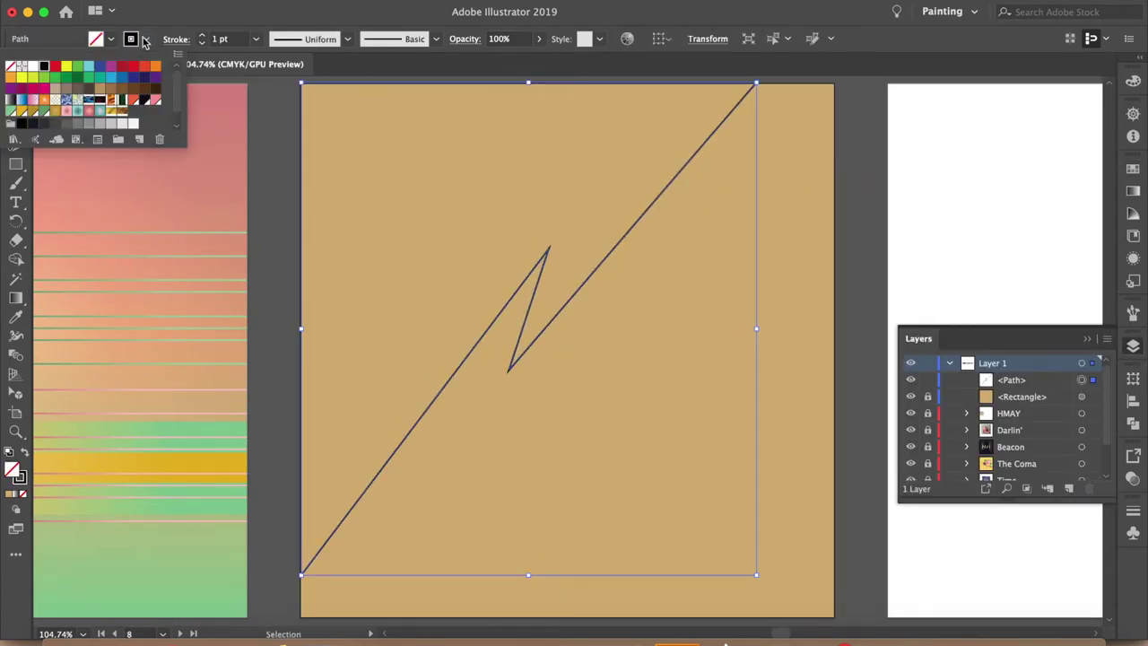
click(220, 38)
text(12)
key(Return)
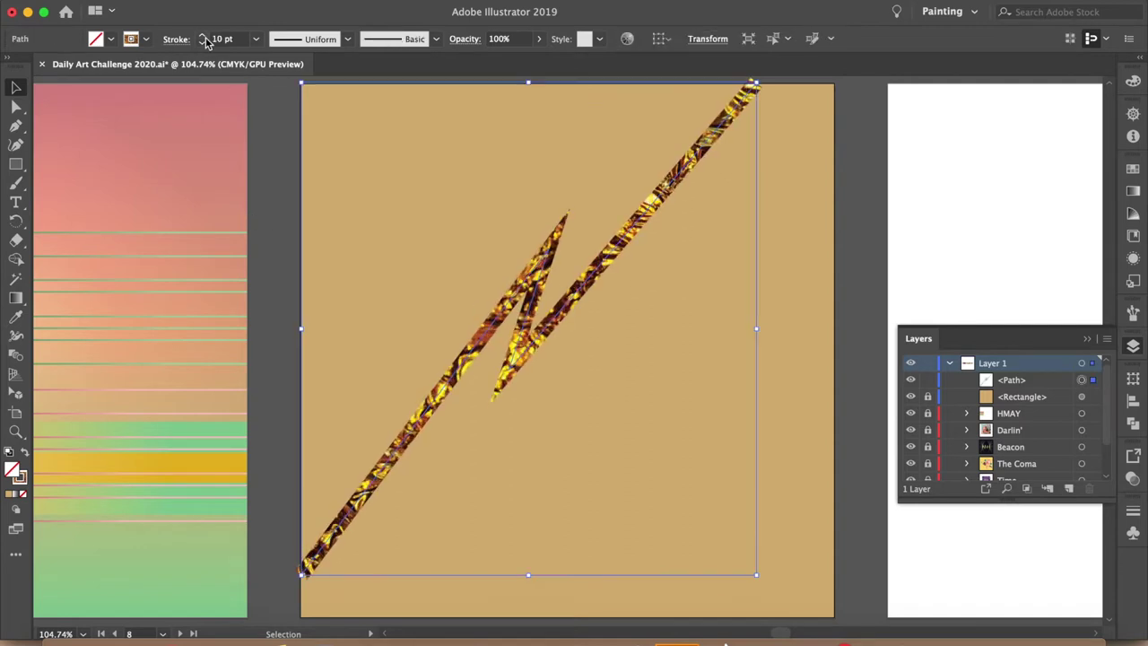
click(201, 34)
click(202, 34)
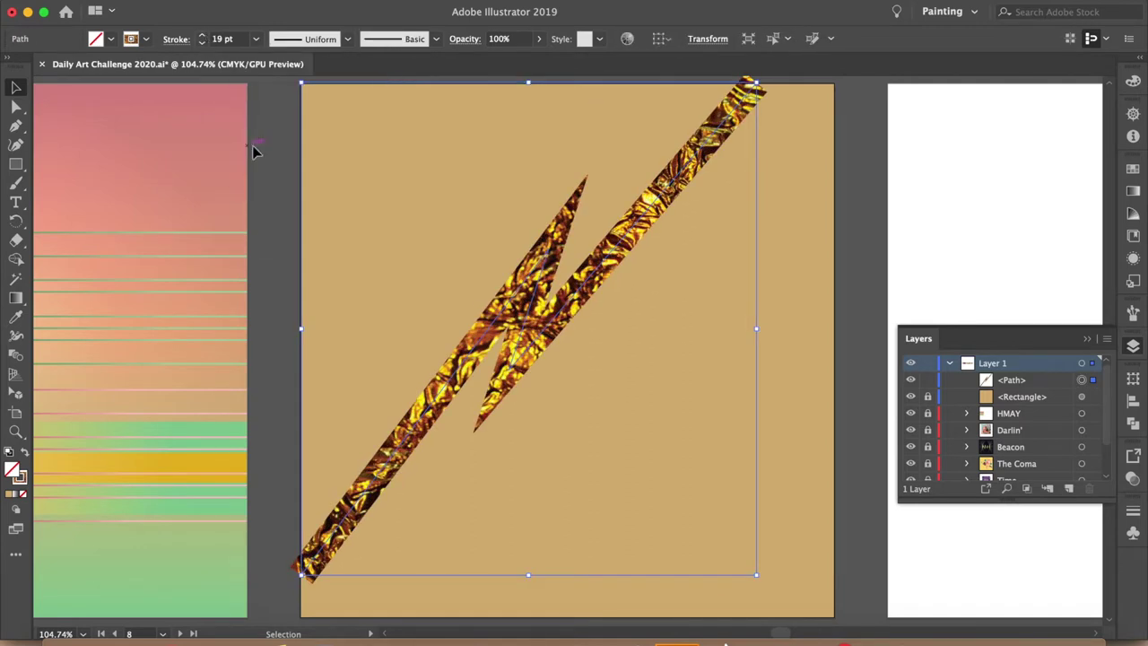
click(201, 43)
Place a copy of the tan square over the bolt
key(p)
scroll(775, 177, up, 3)
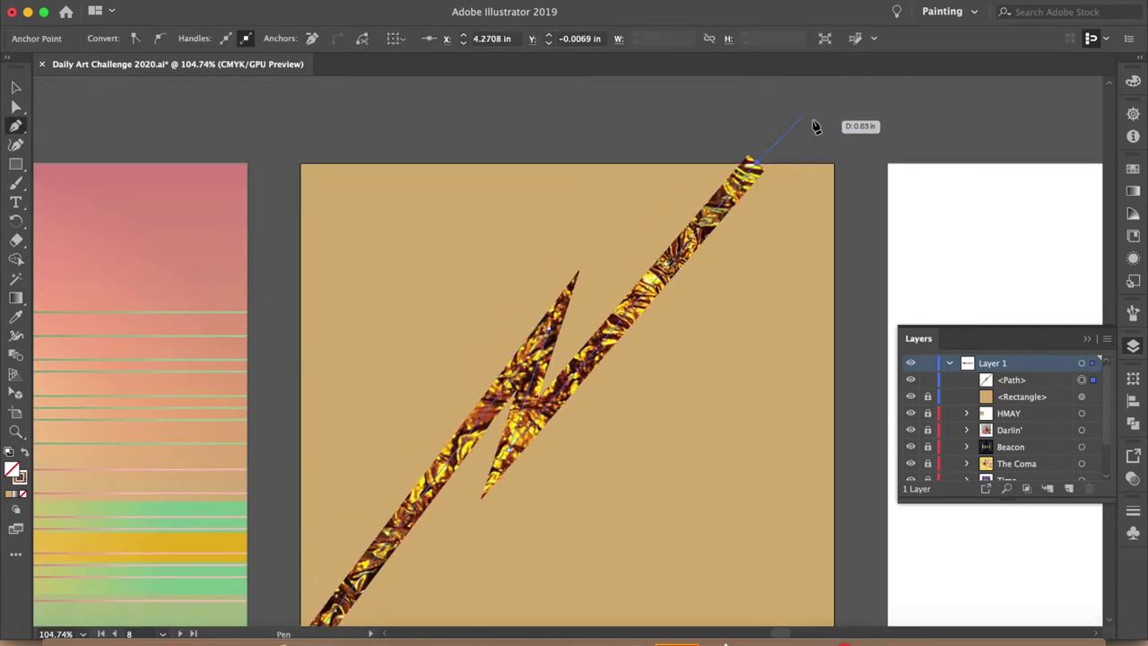
scroll(773, 154, down, 5)
scroll(773, 155, left, 5)
key(v)
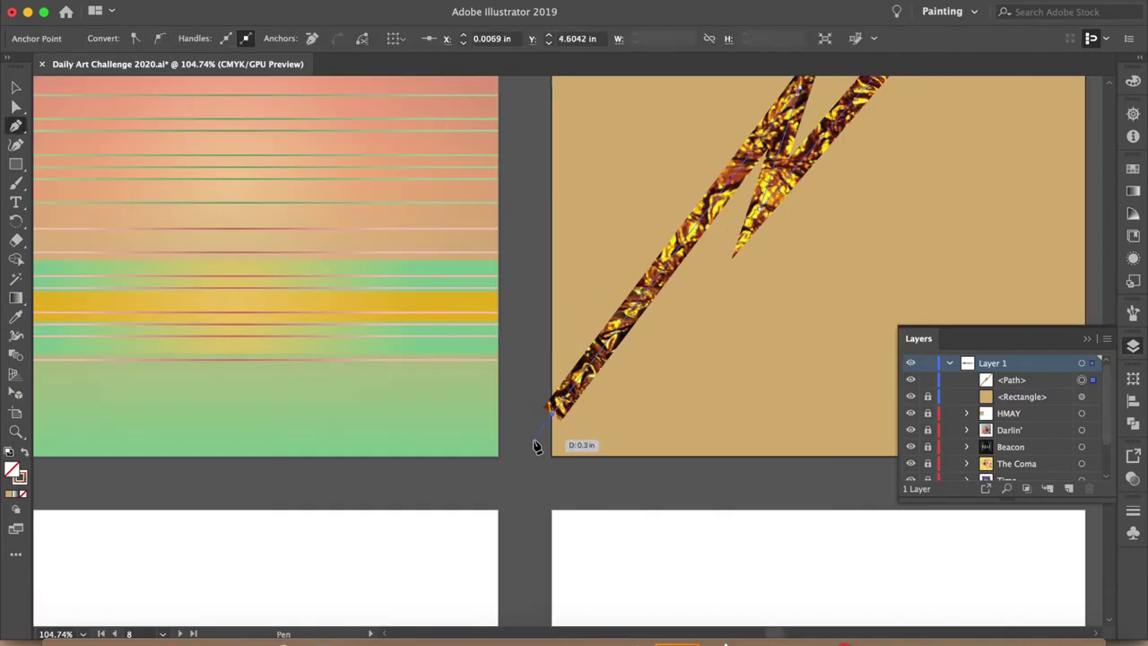
scroll(856, 362, down, 3)
scroll(684, 397, up, 2)
drag(685, 397, 626, 416)
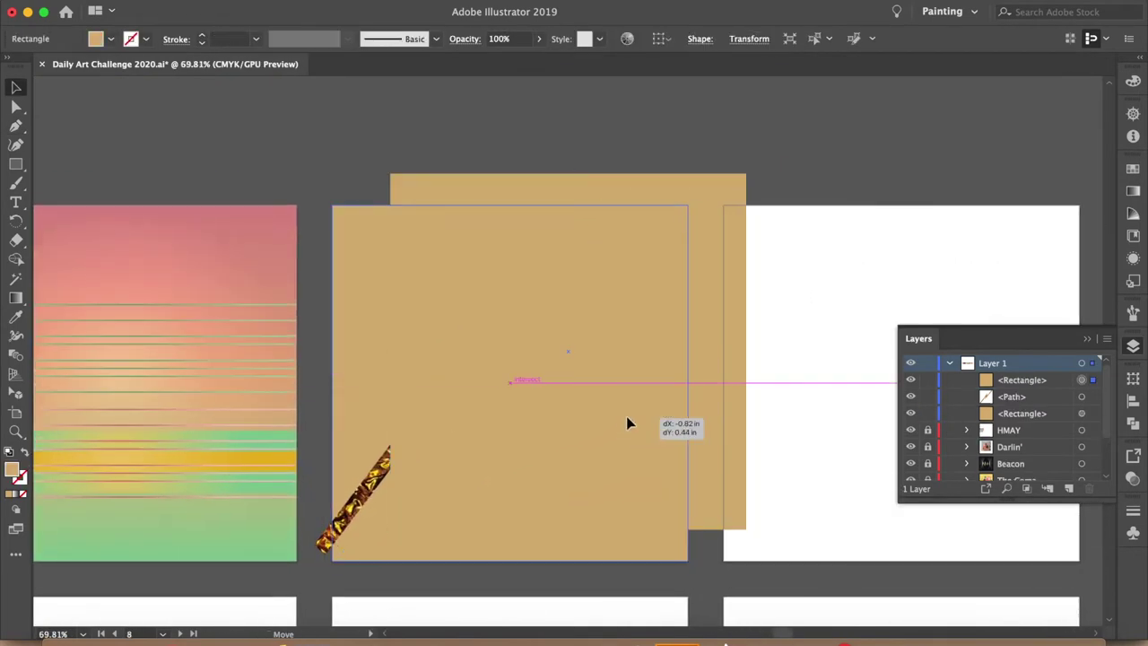
Make a clipping mask to trim the bolt to the square's edges
right_click(474, 401)
click(475, 491)
key(p)
scroll(433, 566, up, 3)
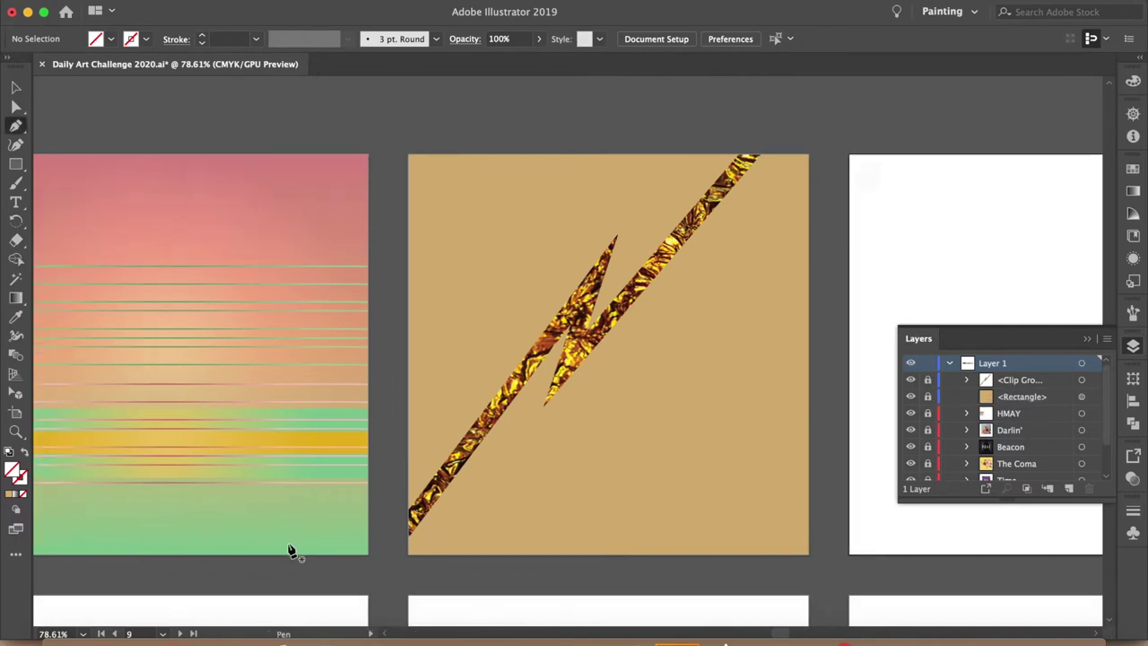
Draw a three-point outline path along the bolt's lower edge
click(431, 563)
click(611, 317)
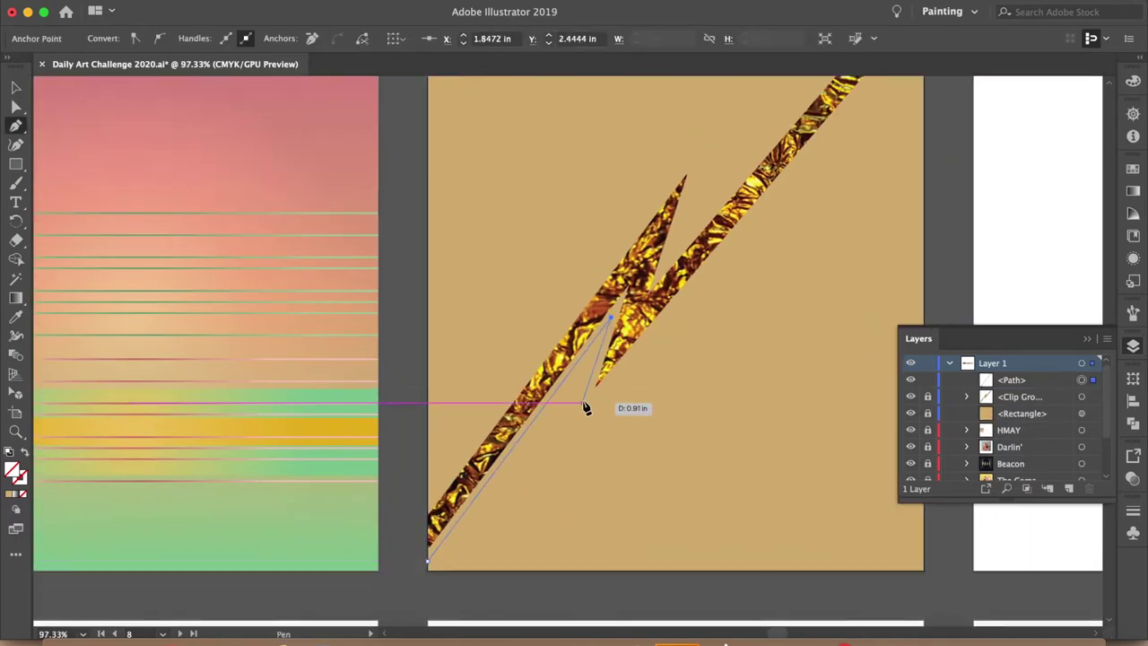
click(582, 404)
key(v)
Stroke the outline pale pink at 2 pt, then start an outline along the bolt's upper side
click(109, 39)
click(155, 101)
scroll(628, 358, right, 5)
double_click(941, 97)
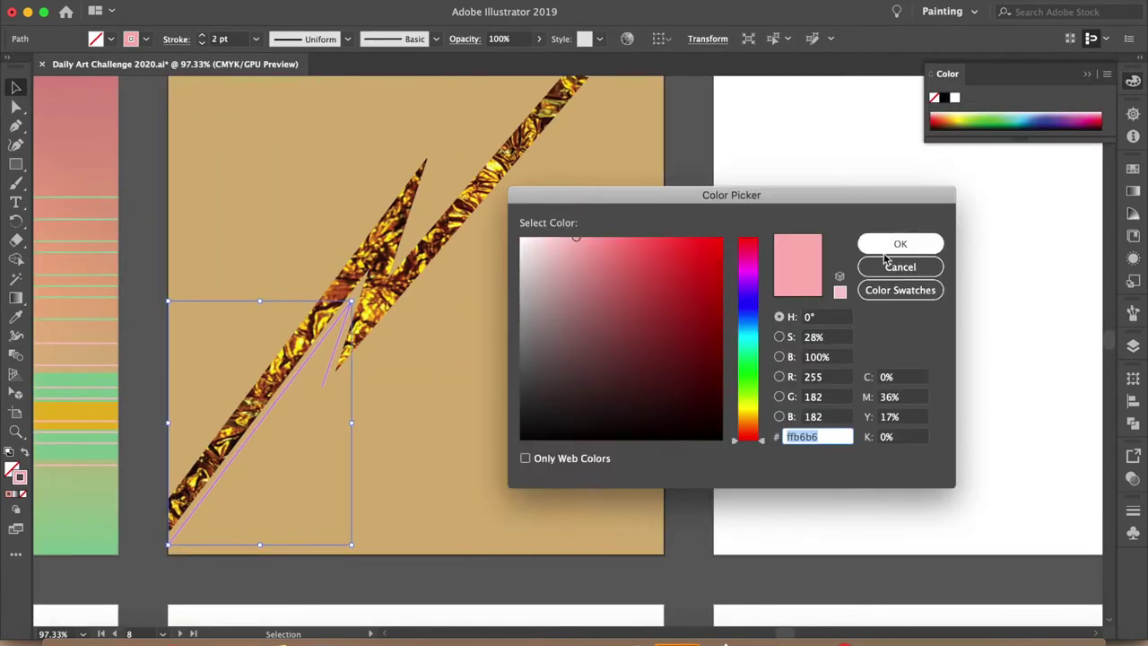
scroll(517, 346, up, 3)
scroll(435, 390, down, 1)
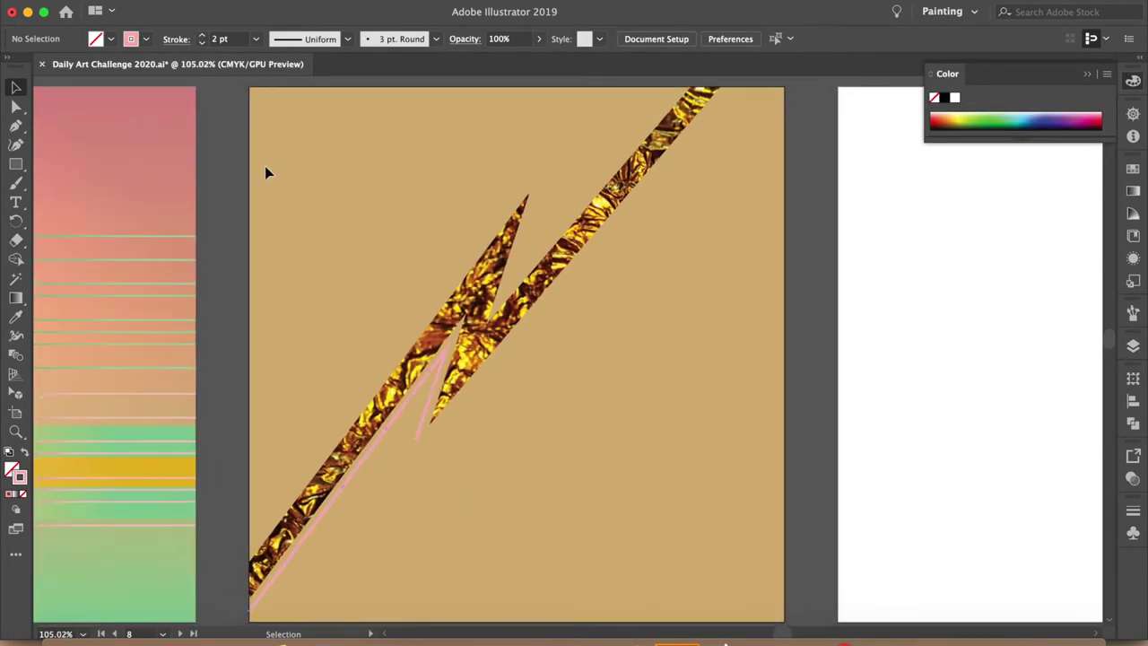
click(536, 194)
Finish the upper outline up to the artboard's top edge
click(507, 289)
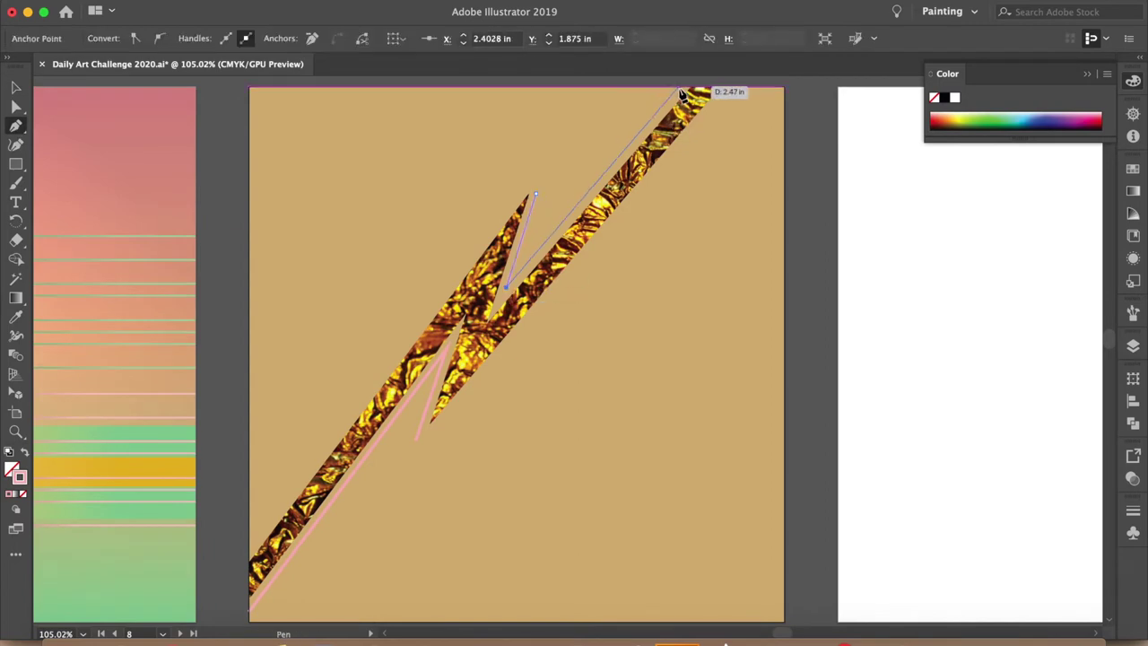
click(680, 93)
key(Escape)
scroll(640, 316, down, 1)
scroll(637, 269, right, 2)
Draw a lower outline from the top edge down below the bolt and adjust its points
click(671, 97)
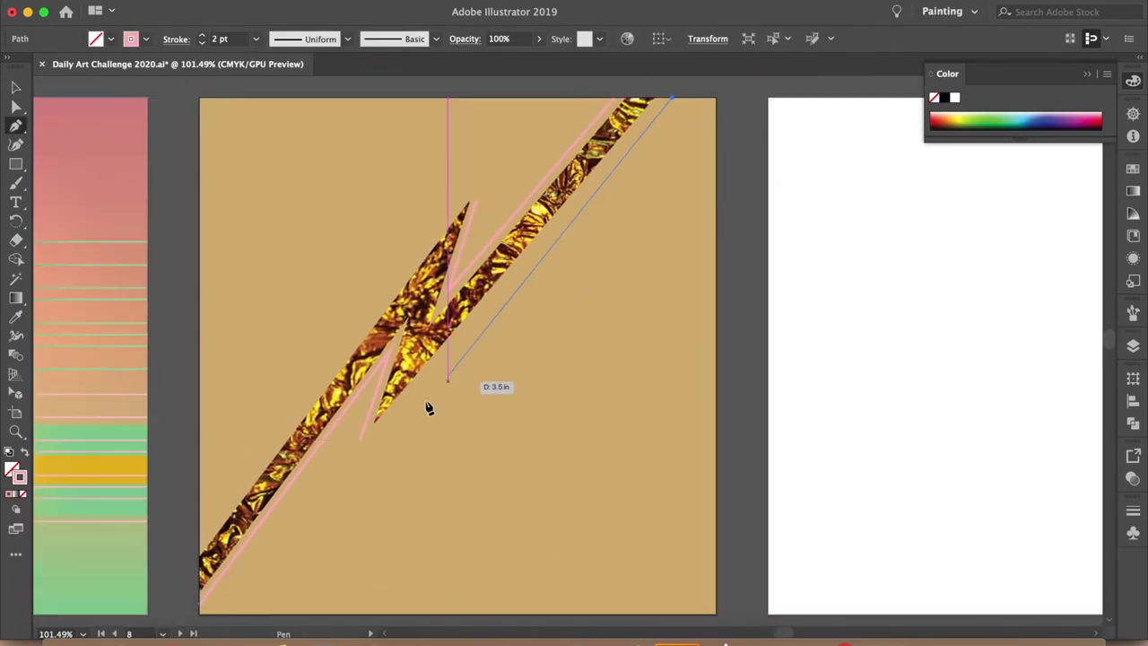
click(334, 496)
click(355, 412)
super+click(769, 328)
drag(671, 90, 397, 549)
drag(355, 412, 357, 418)
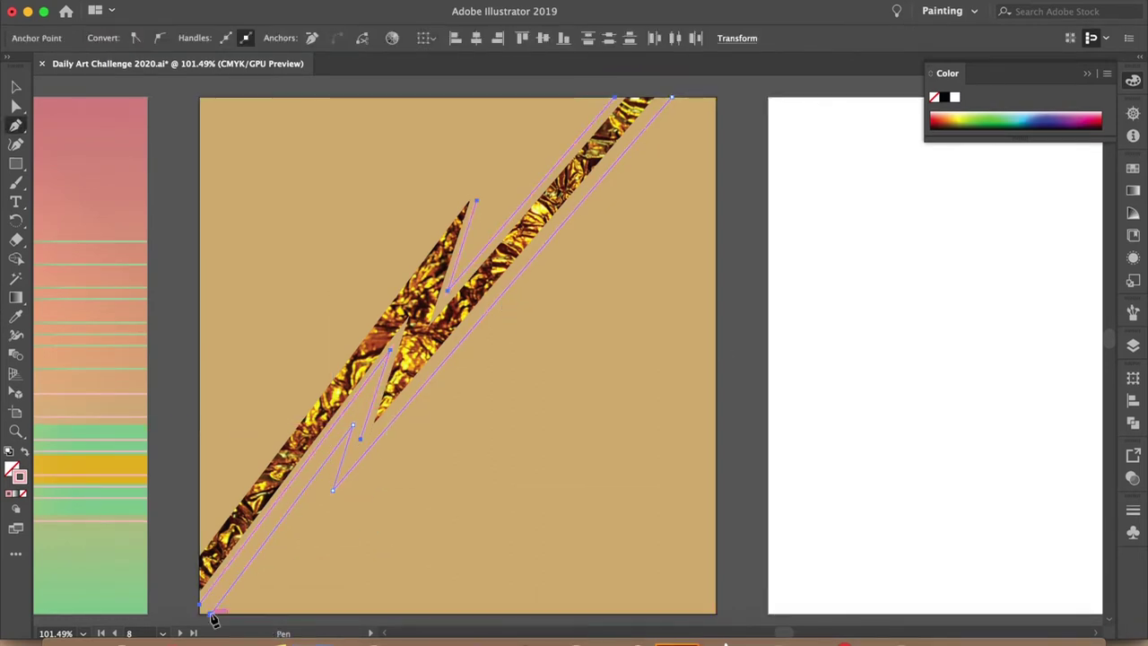
Give the outline a tapered width profile
key(v)
click(348, 38)
click(296, 97)
click(891, 302)
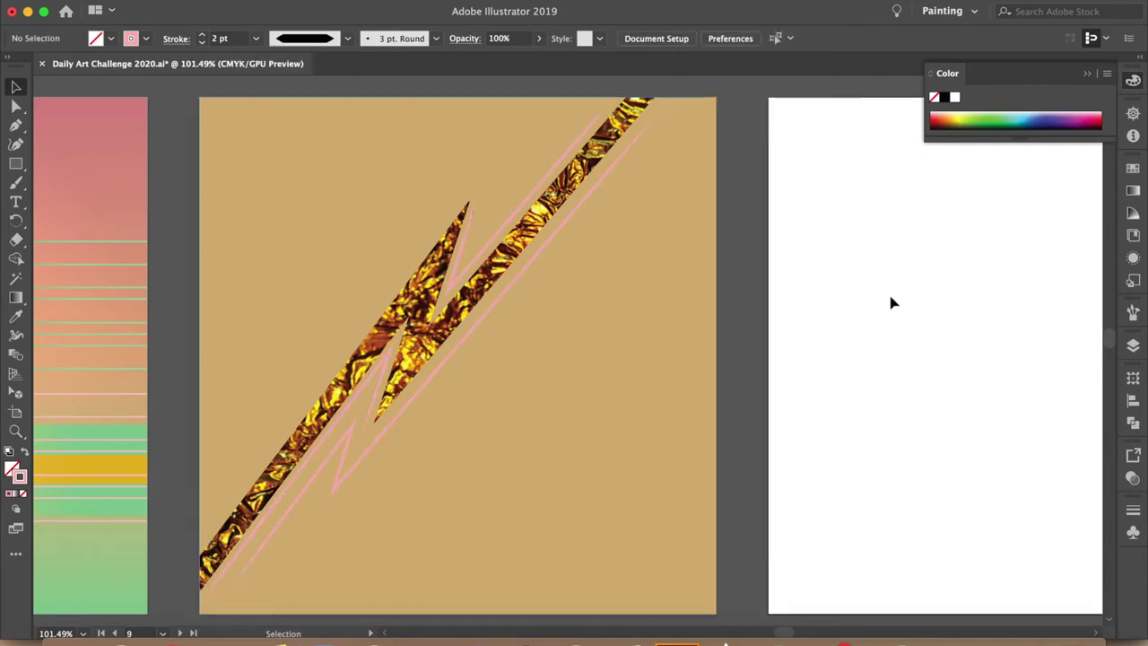
Draw a closed shape covering the square's bottom and right edges
click(200, 615)
click(718, 615)
click(718, 97)
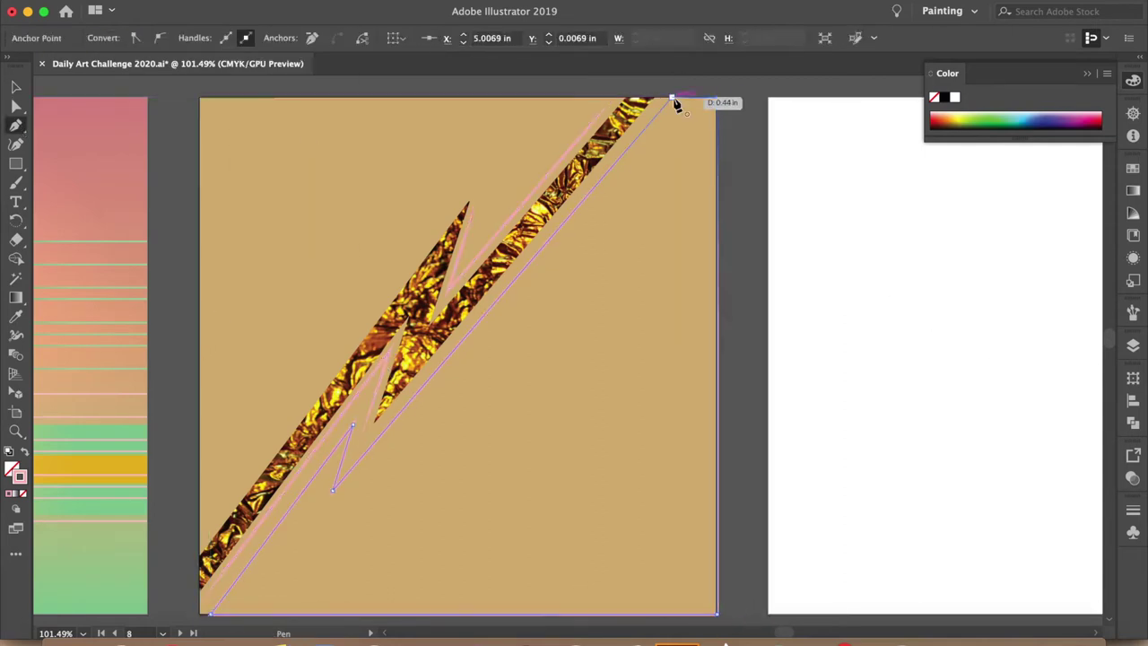
key(v)
click(722, 215)
click(722, 215)
Swap fill and stroke so the lower-right shape is pink, then draw a triangle path inside it
click(111, 39)
key(Escape)
key(shift+x)
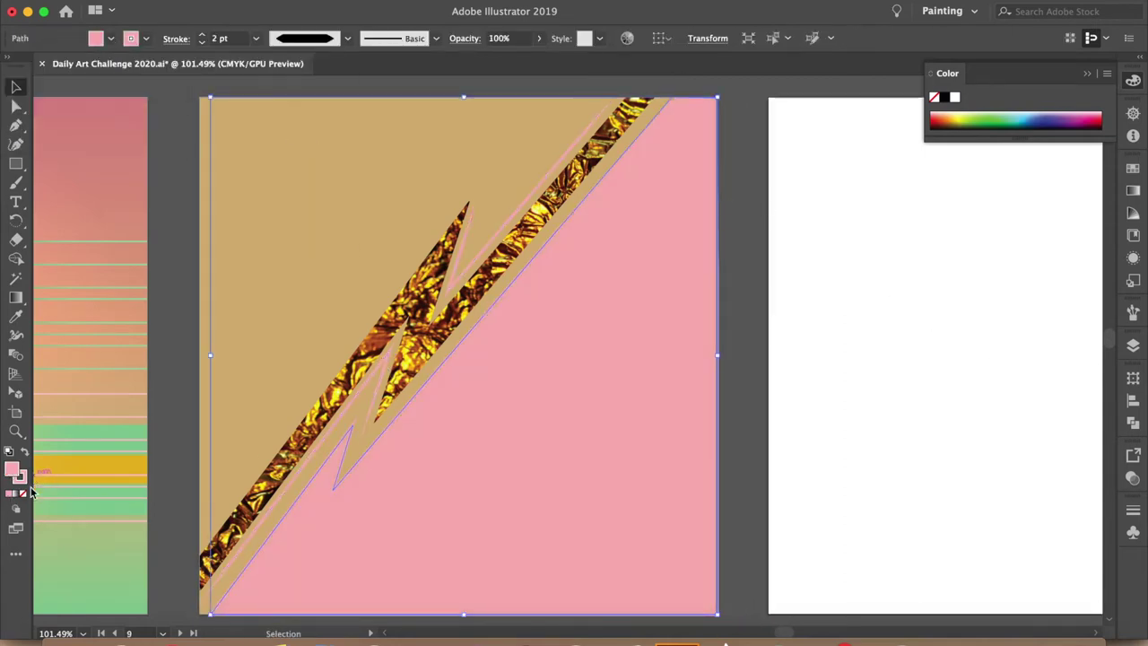
click(884, 412)
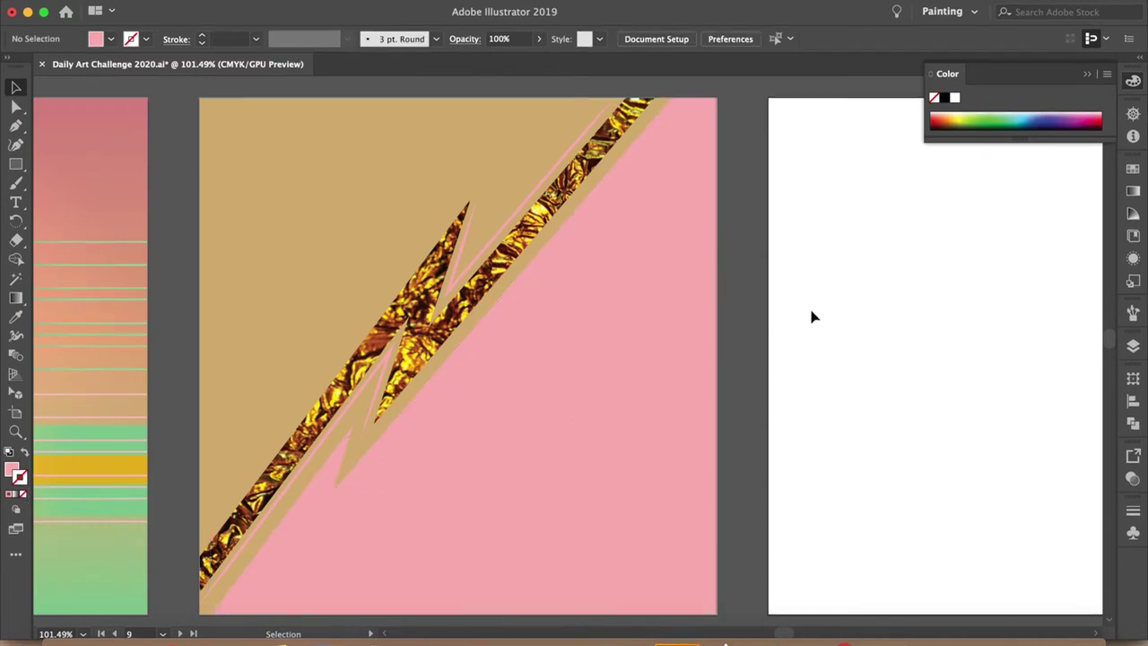
click(687, 98)
click(413, 426)
Give the triangle path a white stroke
key(v)
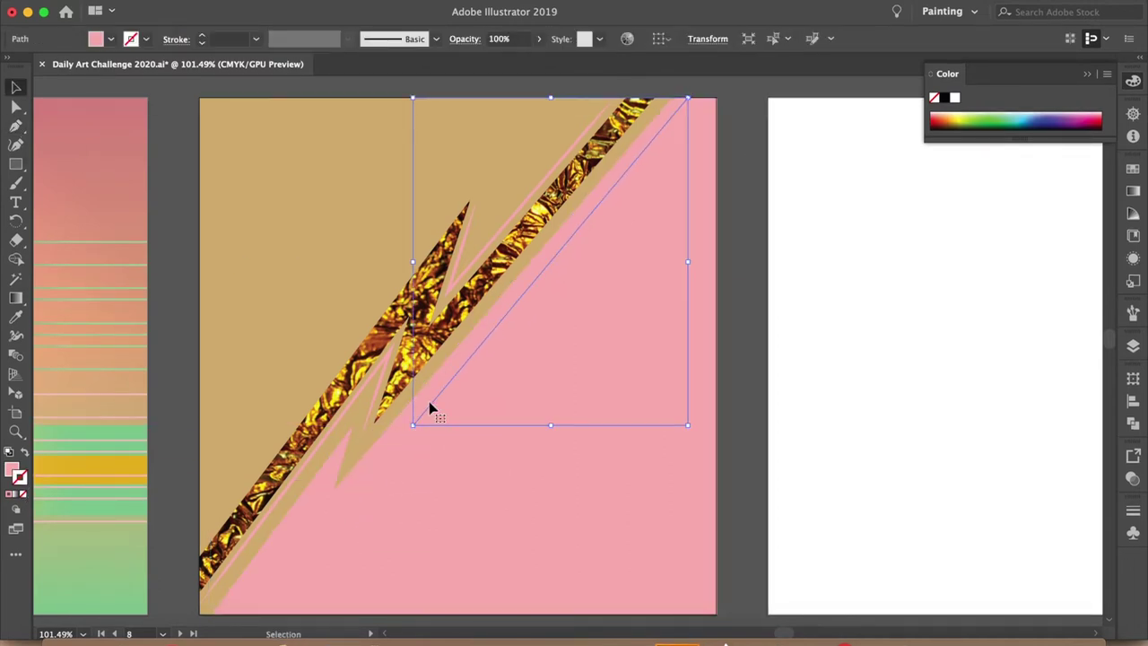
click(146, 38)
click(24, 60)
click(866, 225)
Raise the pink shape's bottom corners with the Curvature tool
key(shift+grave)
drag(695, 576, 695, 500)
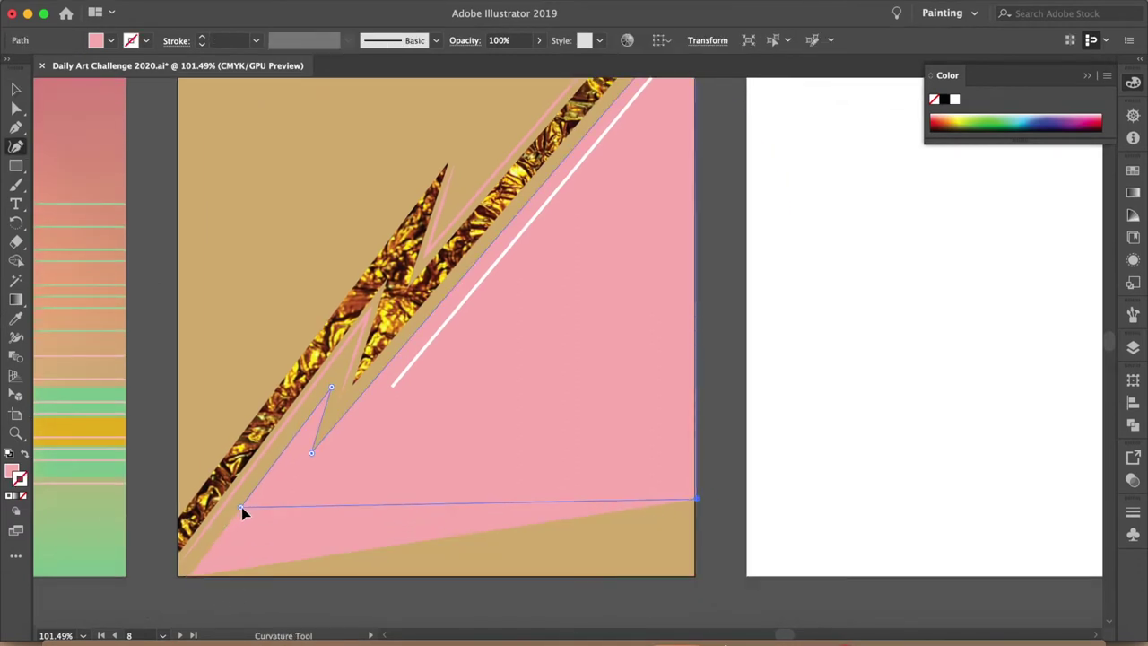
scroll(428, 577, up, 3)
key(v)
click(782, 528)
key(p)
click(190, 511)
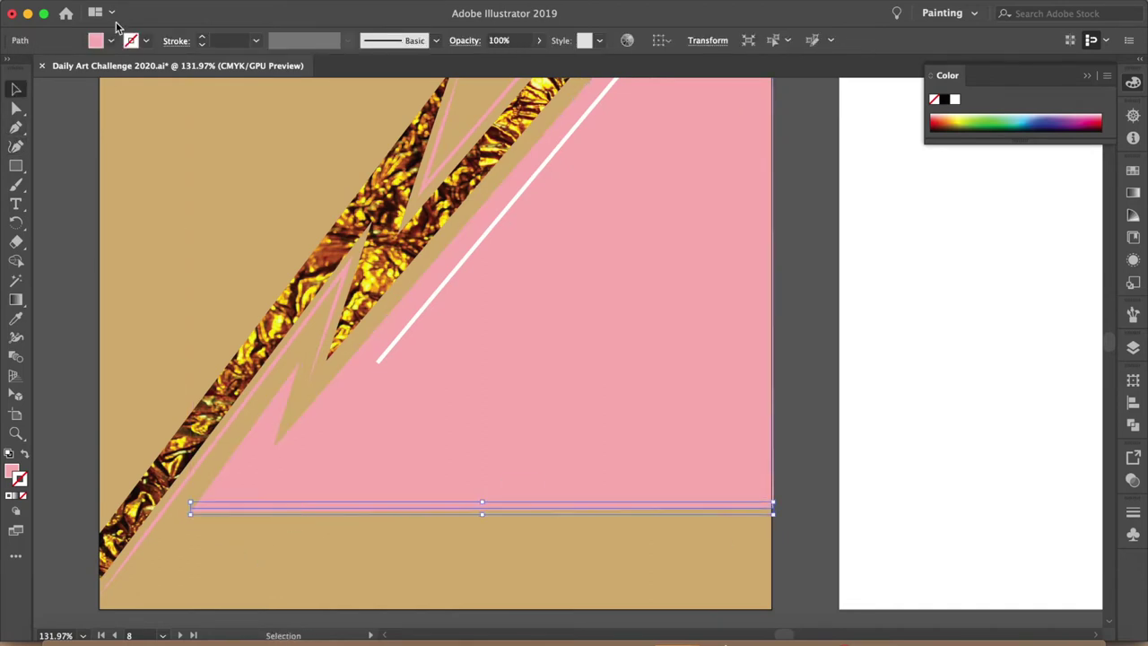
key(shift+grave)
click(193, 513)
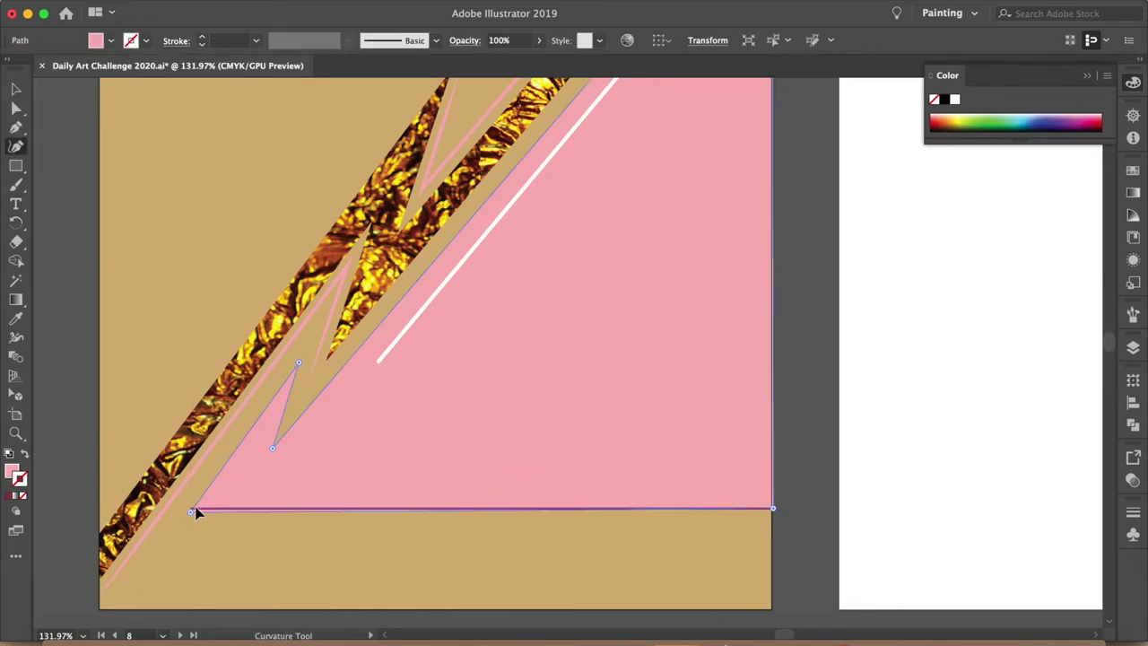
Add a horizontal guide and align the pink shape's bottom corner to the artboard bottom
drag(283, 580, 879, 500)
scroll(879, 500, down, 2)
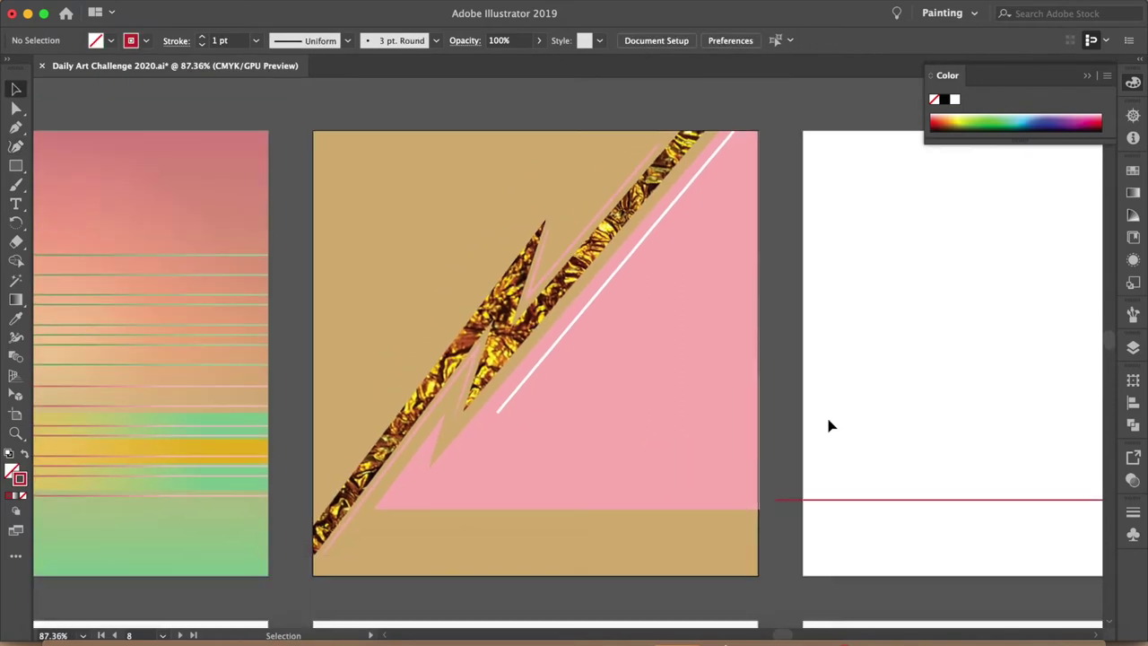
scroll(459, 392, up, 1)
drag(758, 508, 758, 574)
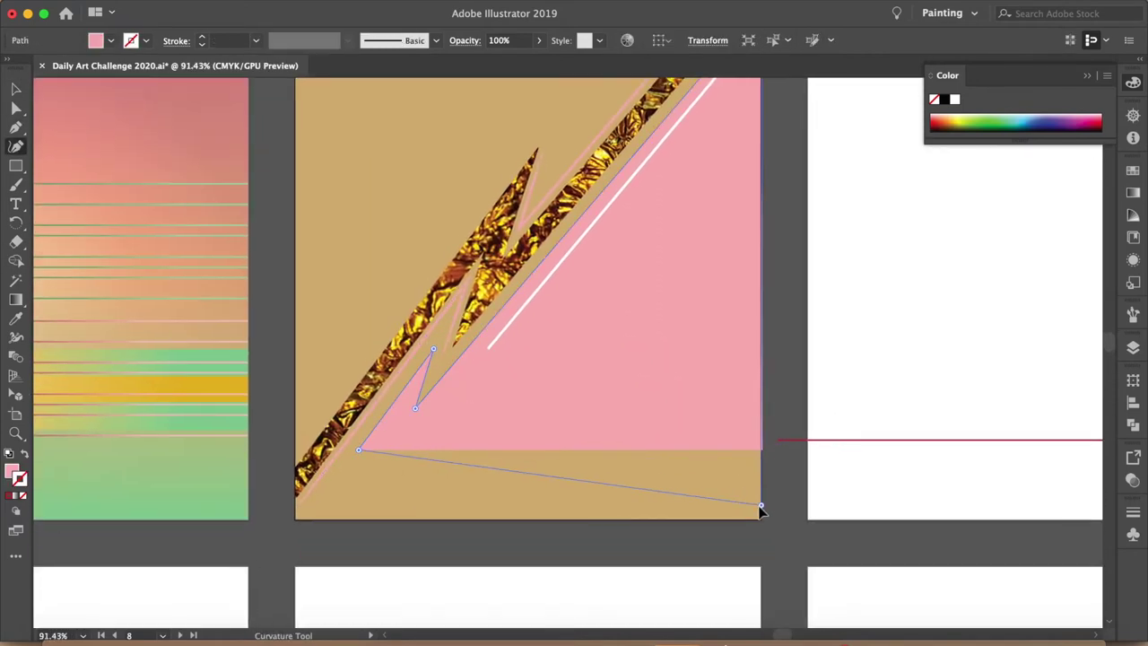
key(v)
drag(871, 510, 421, 577)
scroll(359, 423, up, 5)
Finish reshaping the pink shape's bottom edge with the Curvature tool
key(shift+grave)
click(166, 520)
key(Delete)
key(v)
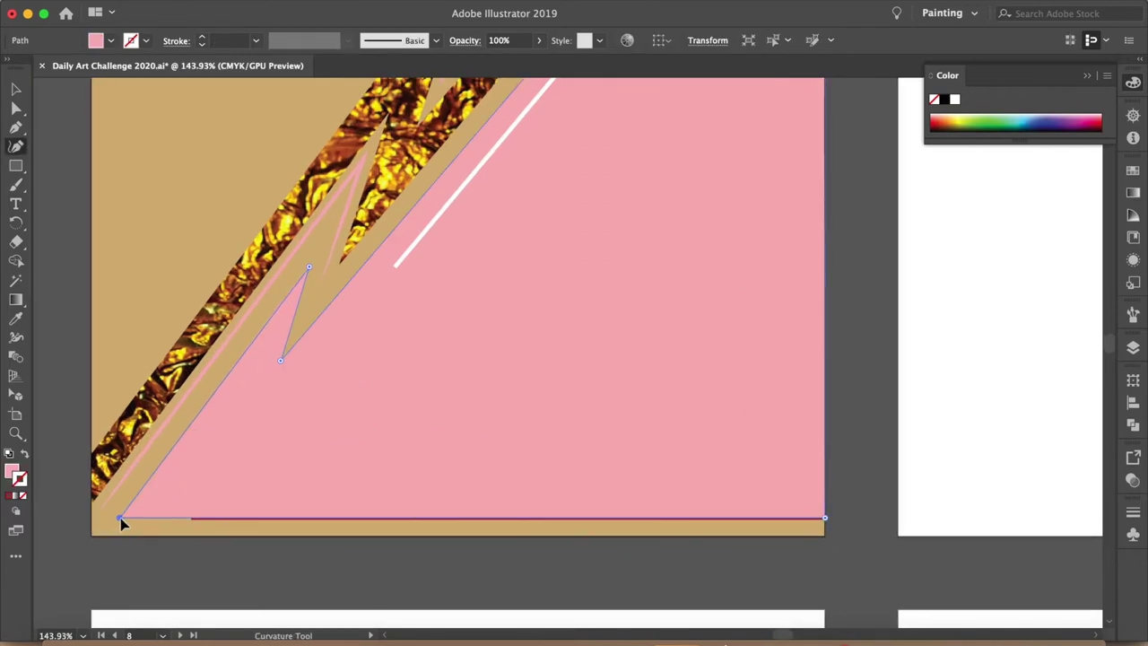
scroll(869, 449, down, 5)
scroll(868, 449, down, 1)
click(148, 0)
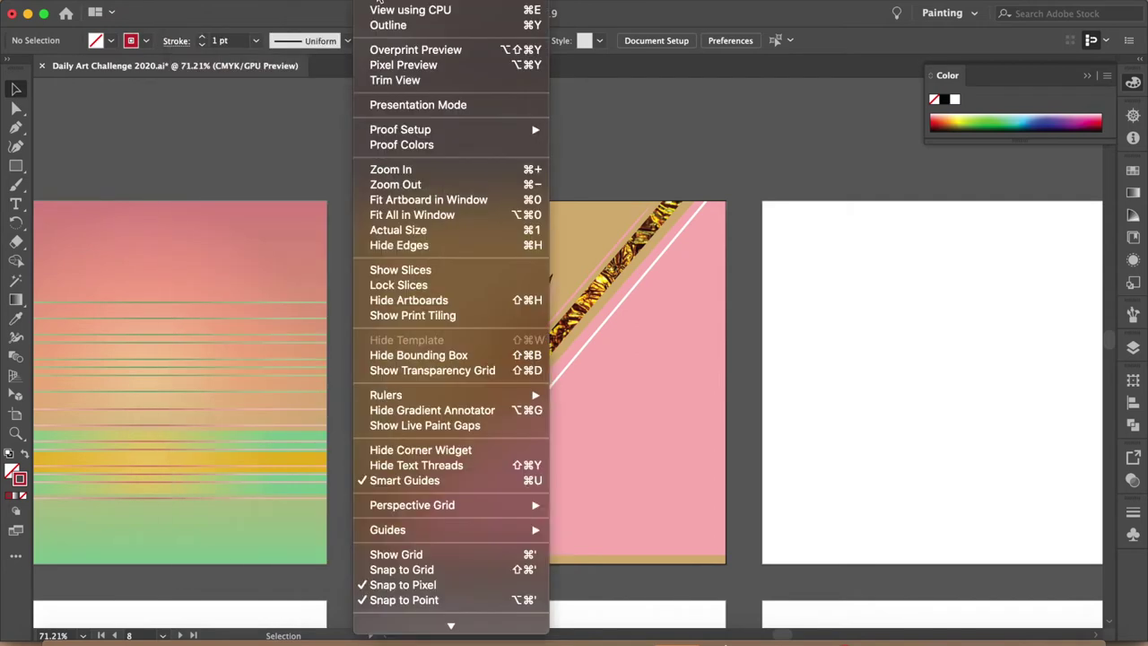
Turn on the background grid from the View menu
click(481, 553)
scroll(792, 502, up, 5)
click(377, 0)
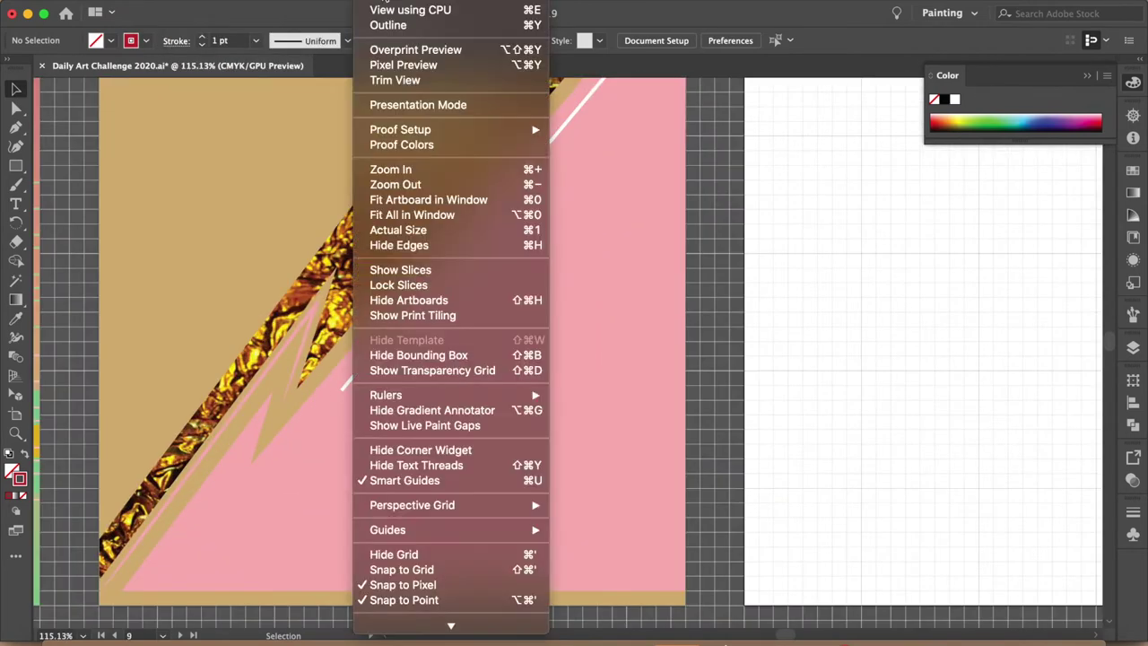
click(737, 224)
Reshape the pink triangle's edge with the Curvature tool
key(shift+grave)
click(645, 189)
scroll(645, 189, down, 5)
scroll(645, 189, right, 2)
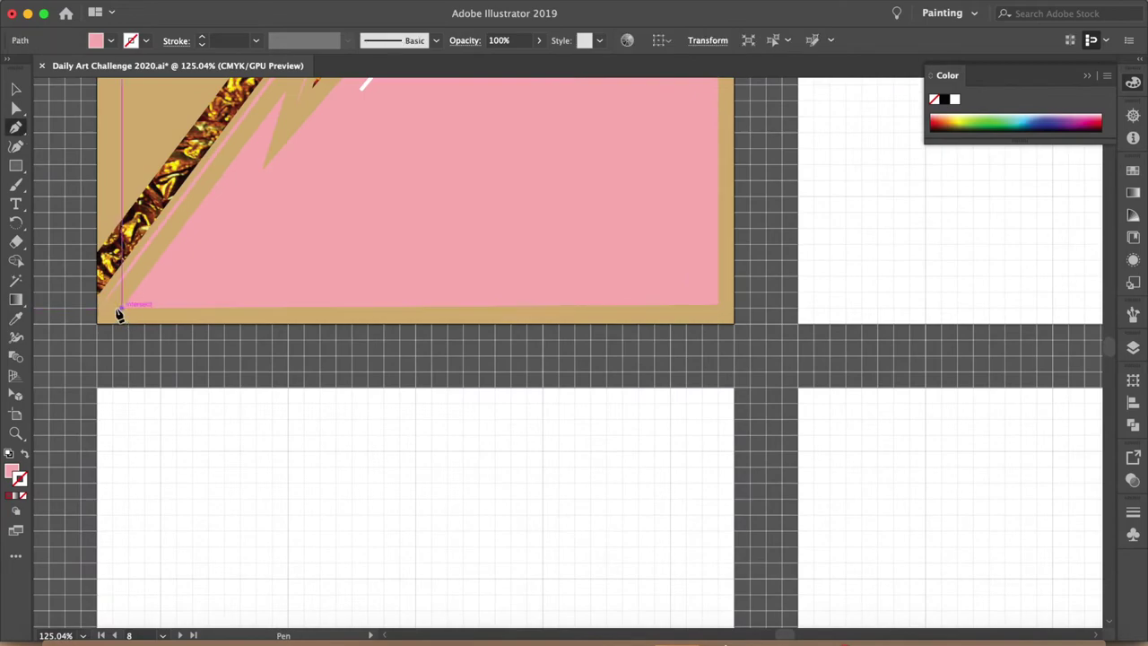
key(shift+grave)
scroll(719, 313, up, 4)
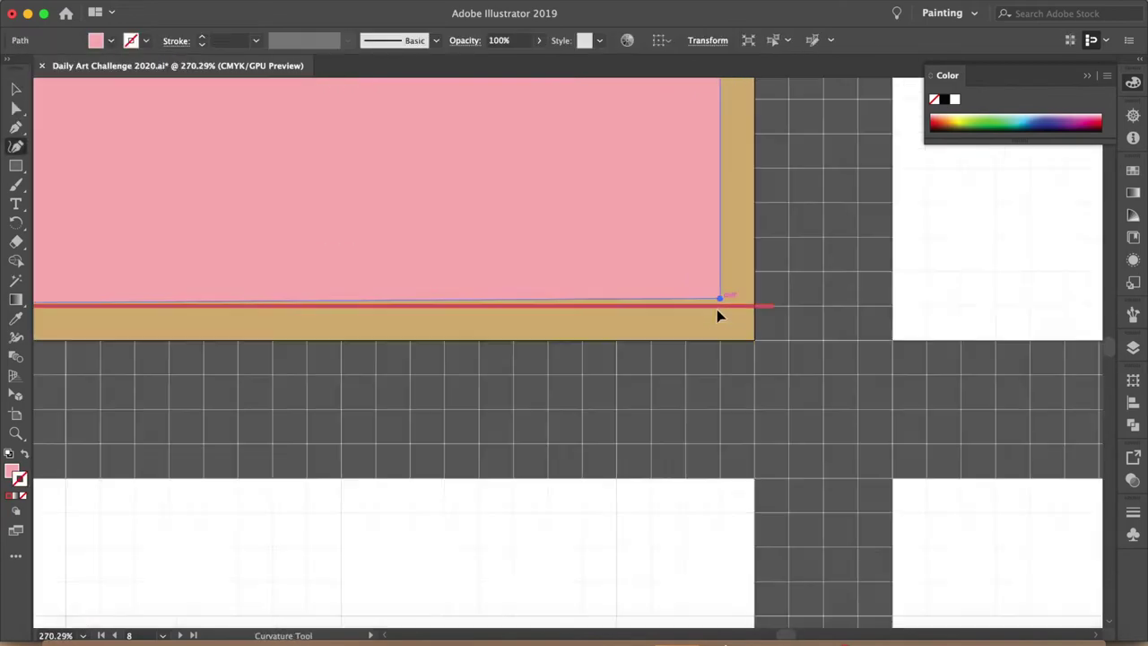
key(v)
scroll(796, 317, down, 5)
scroll(795, 317, down, 2)
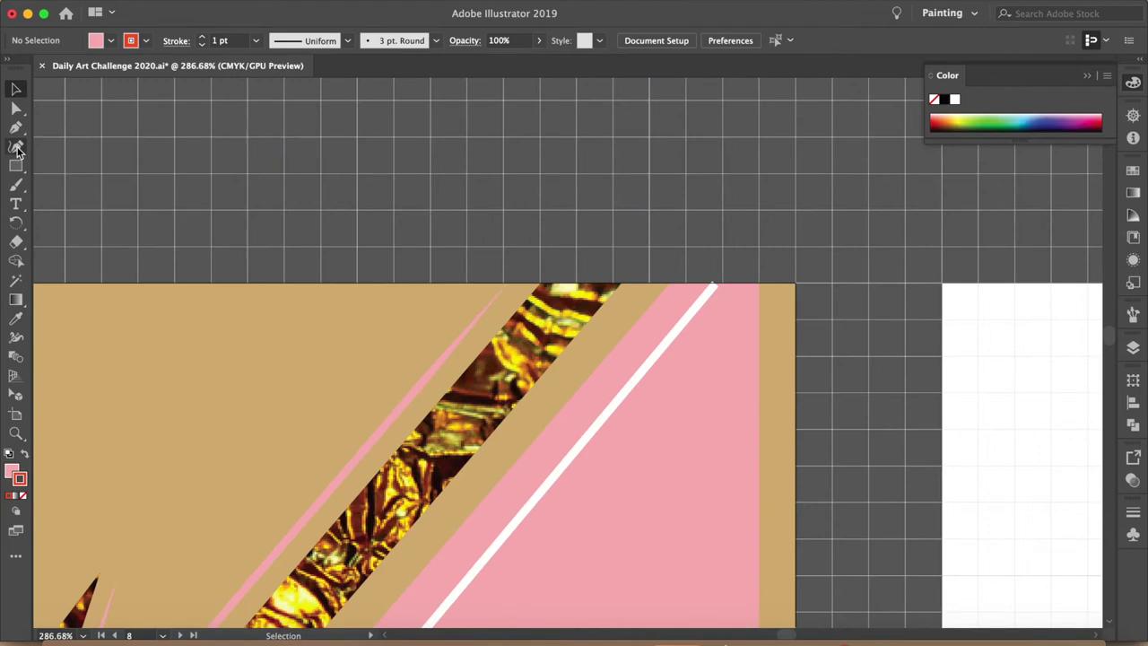
click(761, 290)
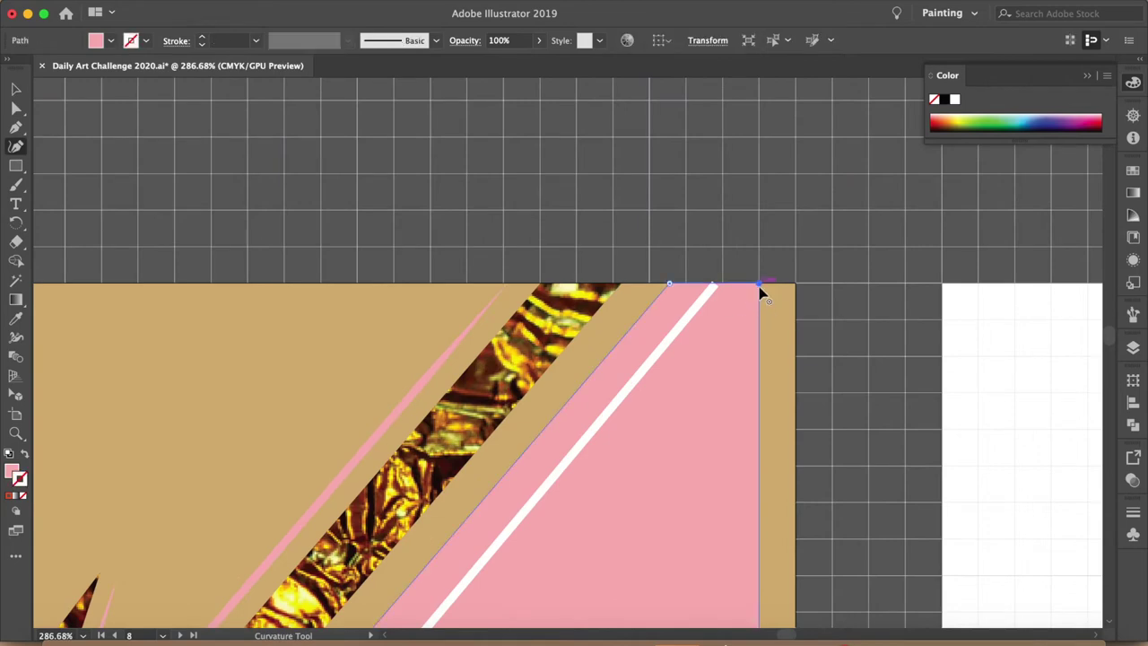
Select and delete the white diagonal line
key(v)
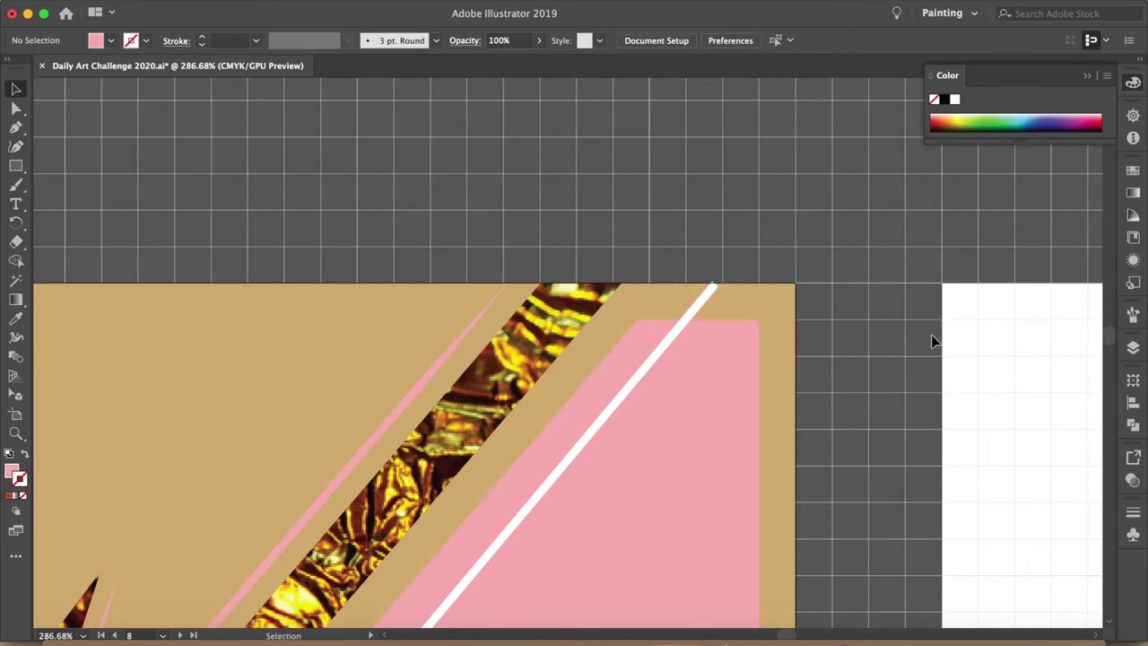
scroll(930, 335, down, 6)
scroll(933, 338, right, 1)
drag(756, 315, 751, 322)
scroll(861, 322, down, 1)
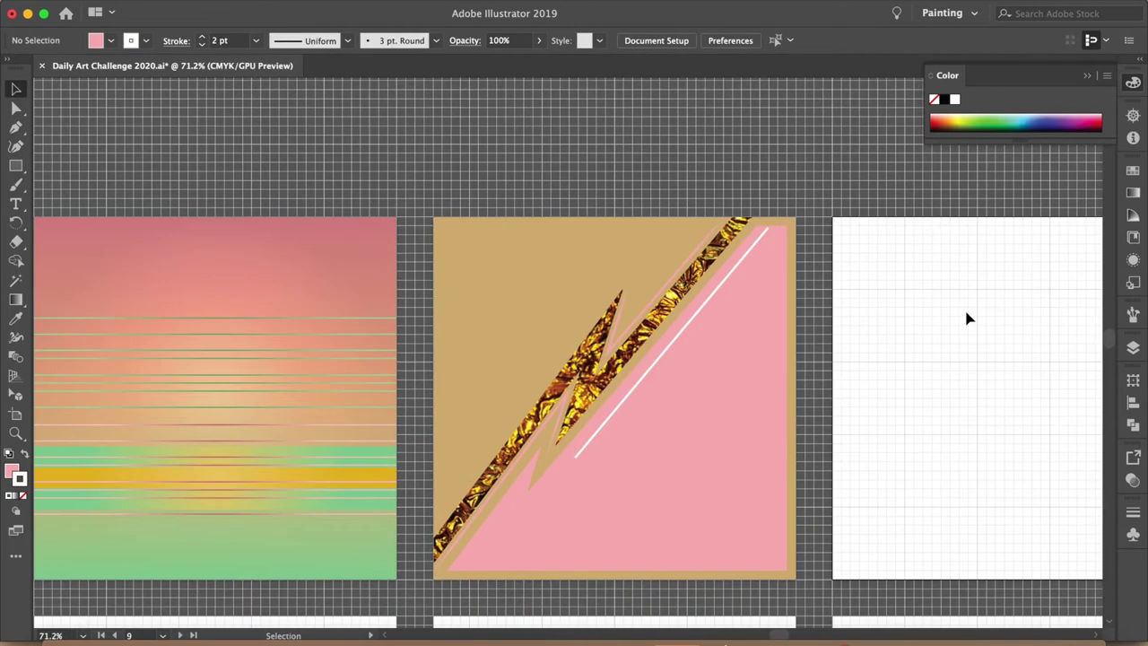
key(Delete)
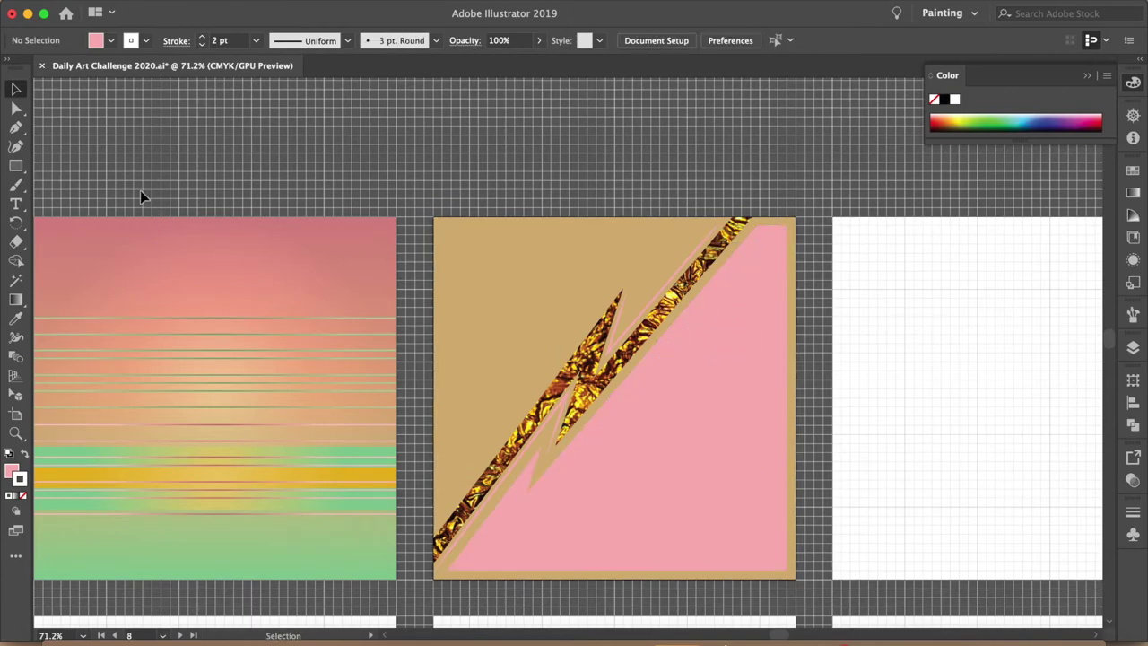
Hide the background grid and show the Layers panel
key(p)
scroll(751, 243, up, 3)
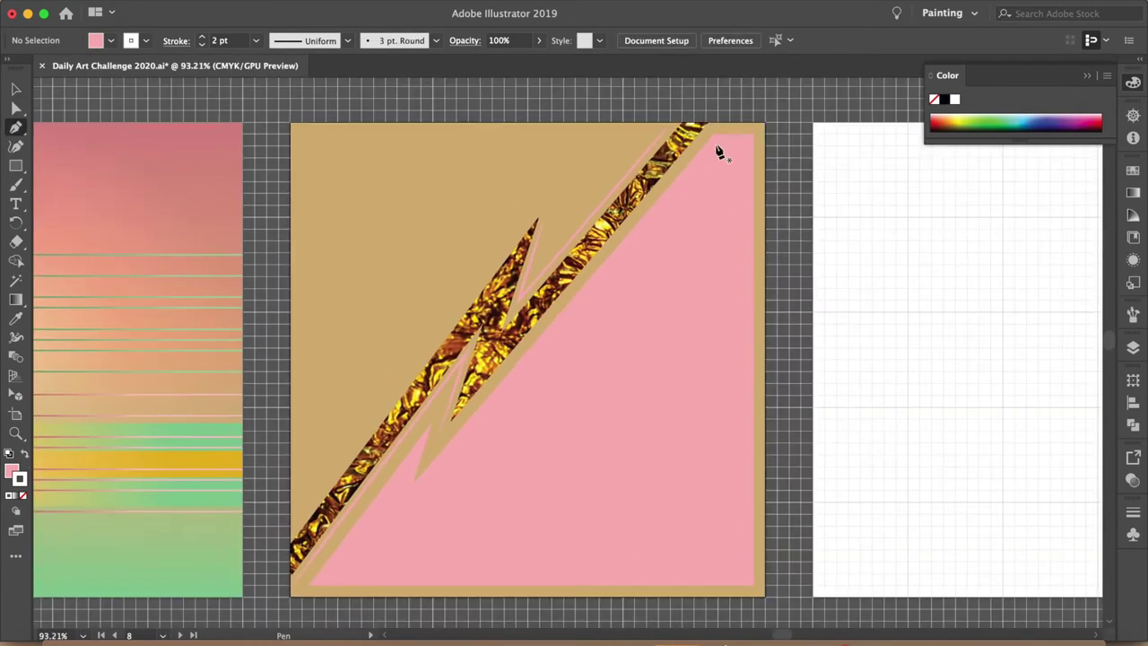
click(475, 554)
click(1133, 348)
Send the tan rectangle back behind the lightning shapes with Ctrl+[
scroll(996, 412, down, 2)
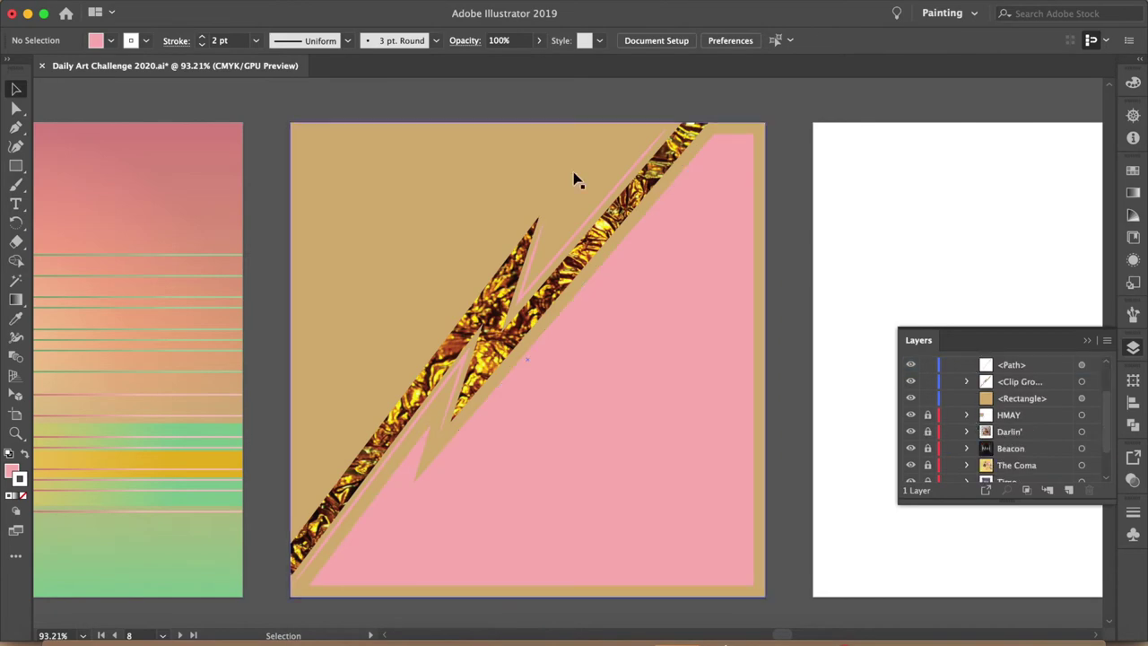
drag(578, 197, 538, 204)
key(ctrl+[)
click(110, 41)
Try the tan rectangle at about 95% opacity and toggle its visibility to check underneath
click(538, 40)
drag(535, 63, 532, 62)
click(859, 208)
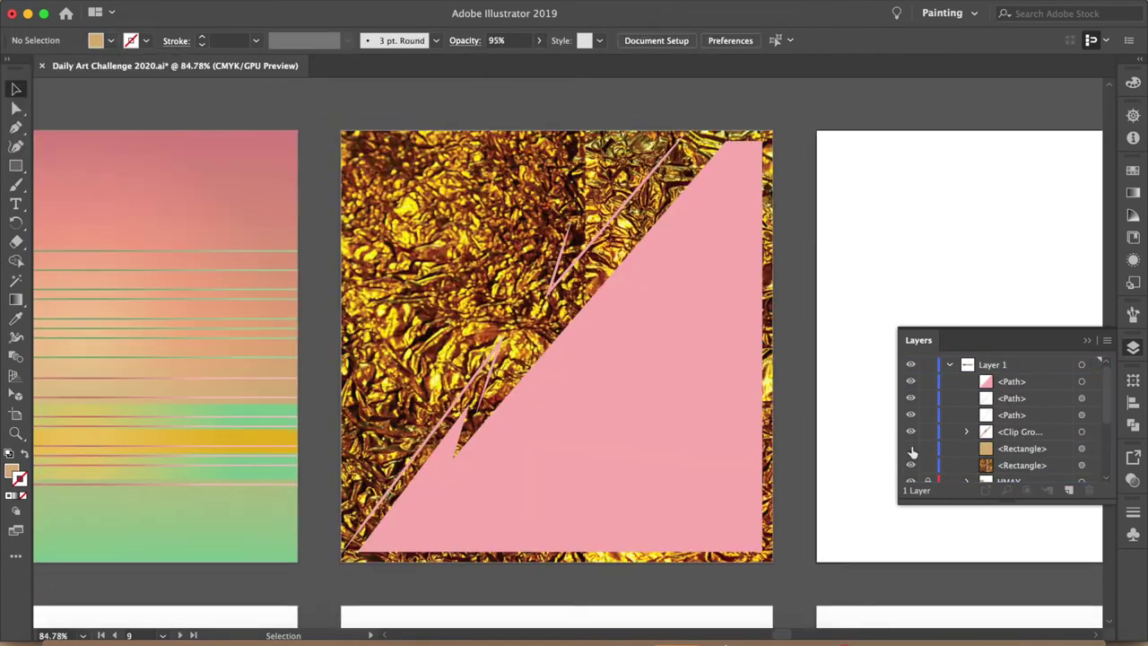
click(911, 449)
click(910, 449)
Give the lower rectangle a cloud pattern fill and set the tan rectangle's opacity to 85%
click(986, 465)
click(96, 41)
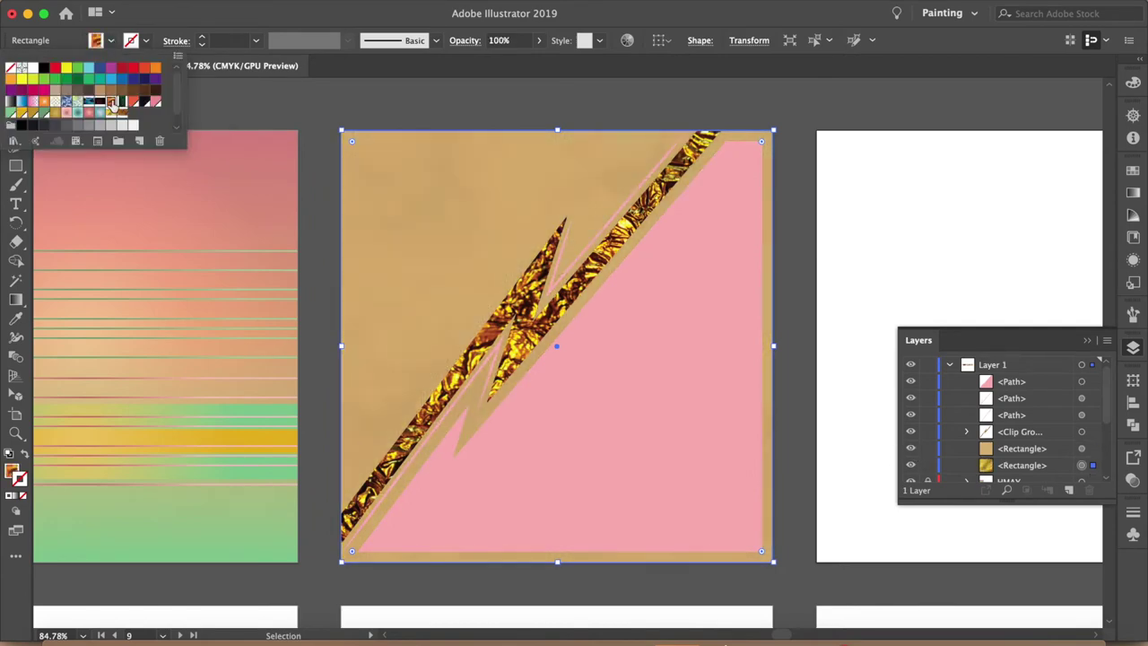
click(538, 40)
drag(543, 61, 529, 61)
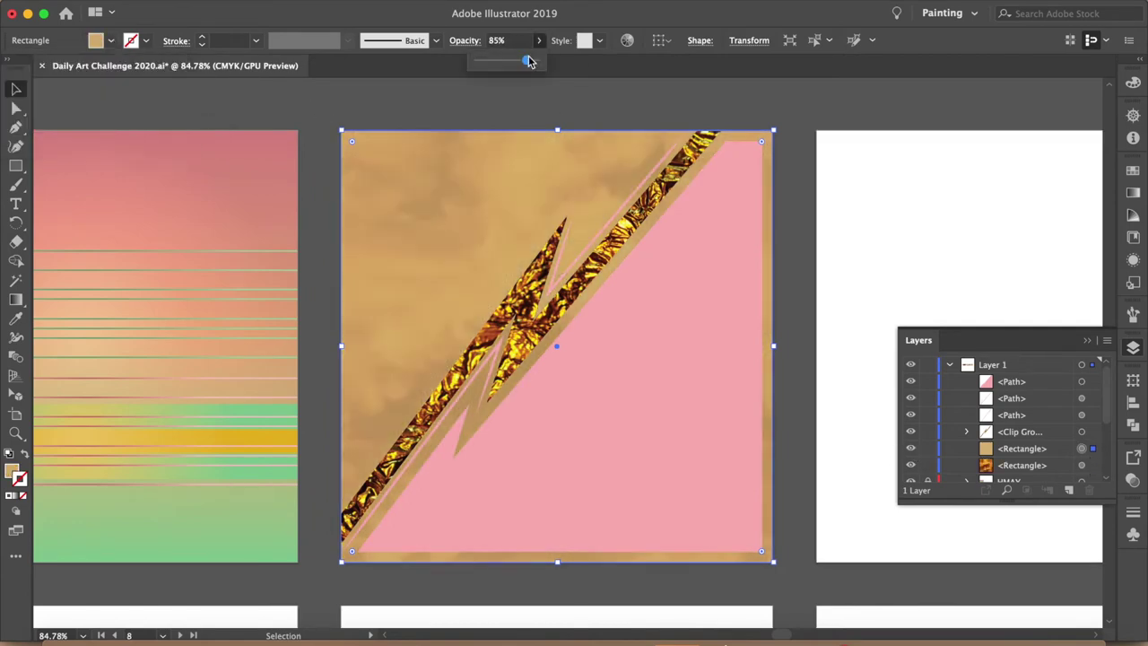
click(542, 99)
Replace the gold foil on the lightning group's inner path with a fiery pattern swatch
click(573, 299)
click(894, 365)
click(1090, 432)
click(966, 431)
click(1091, 465)
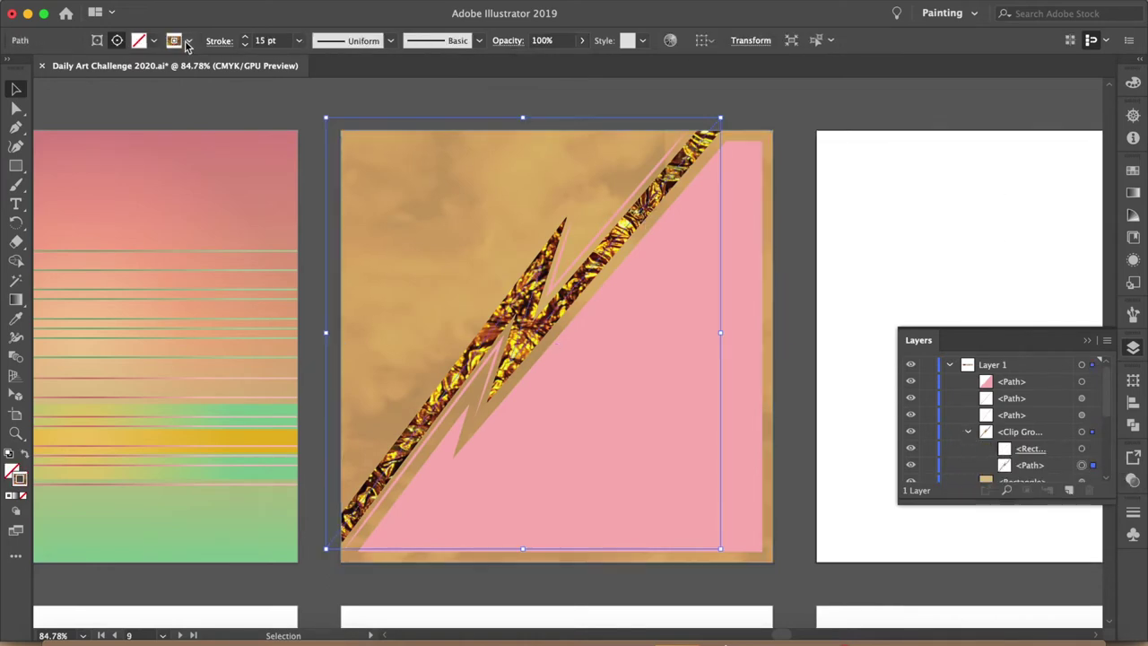
click(187, 41)
click(116, 116)
click(874, 177)
scroll(875, 177, down, 2)
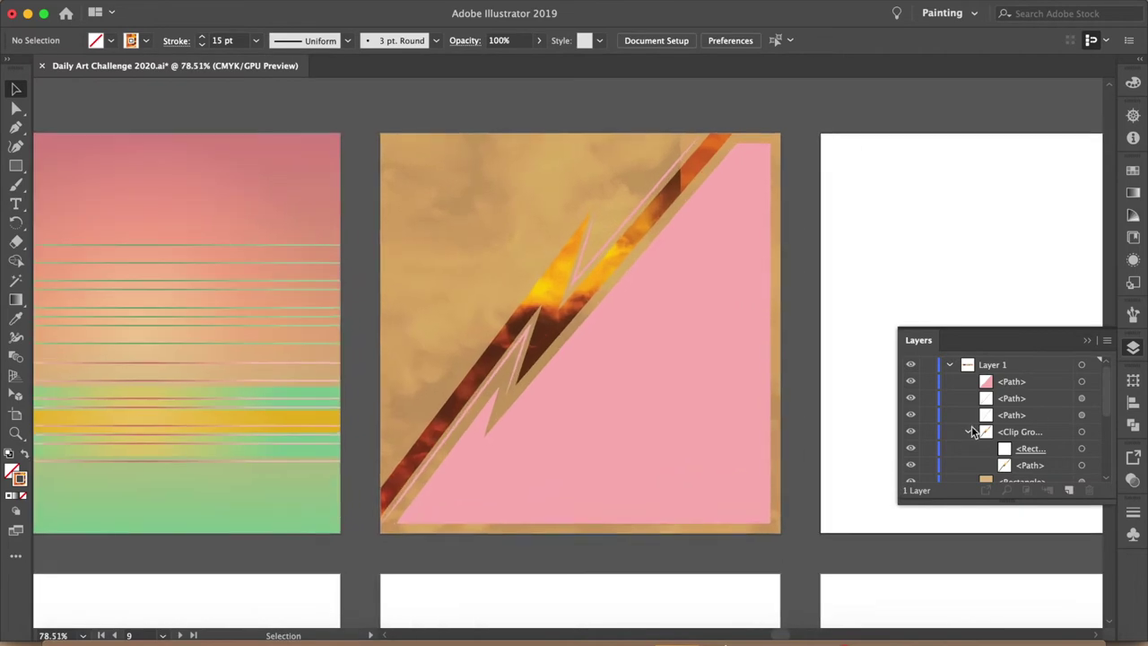
Raise the tan rectangle's opacity so it is solid and the clouds disappear
click(1091, 465)
click(538, 40)
drag(533, 62, 554, 69)
click(832, 212)
Inside the lightning group, reapply the fiery pattern and shift the fill up and right
click(634, 239)
double_click(635, 238)
click(628, 244)
click(188, 40)
click(90, 98)
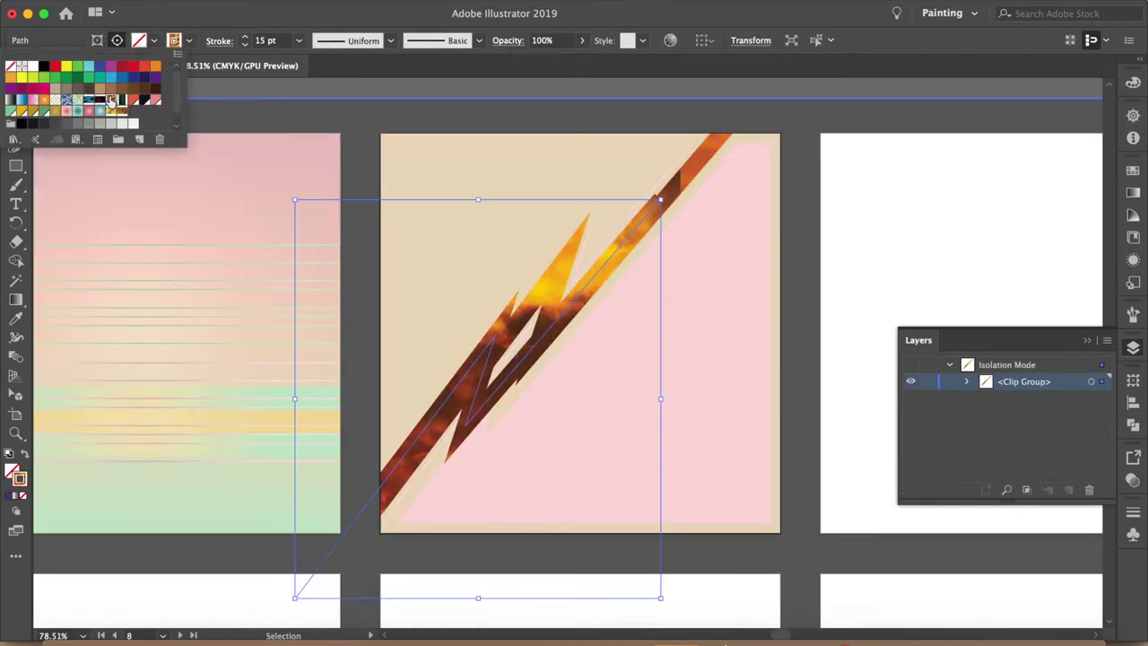
drag(614, 266, 657, 218)
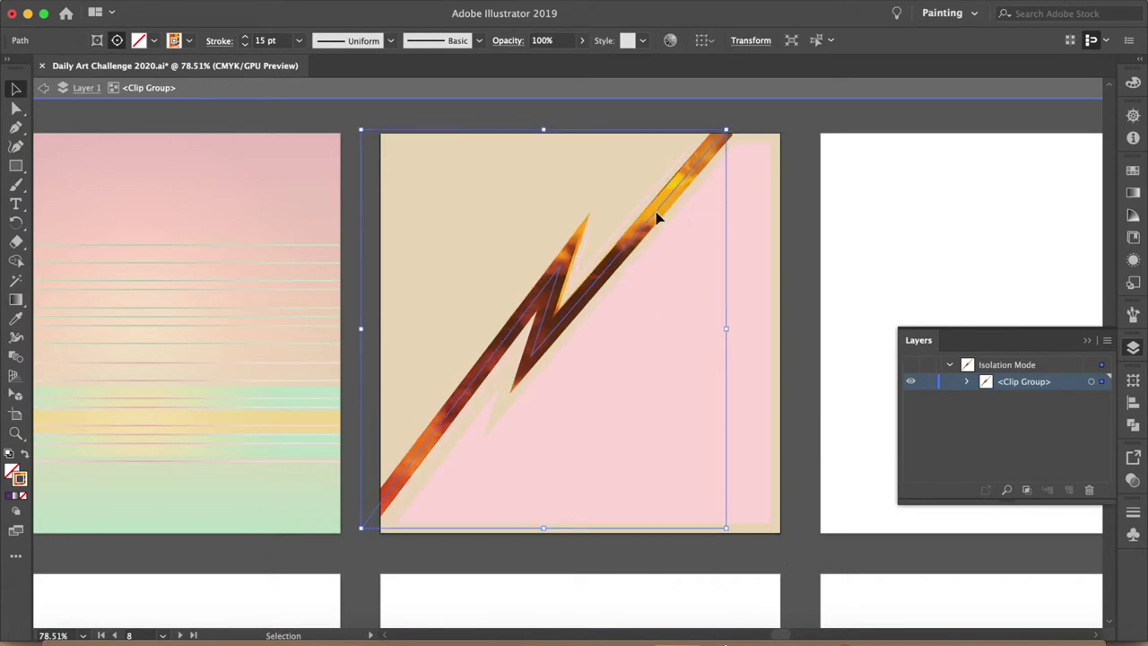
click(802, 296)
click(967, 382)
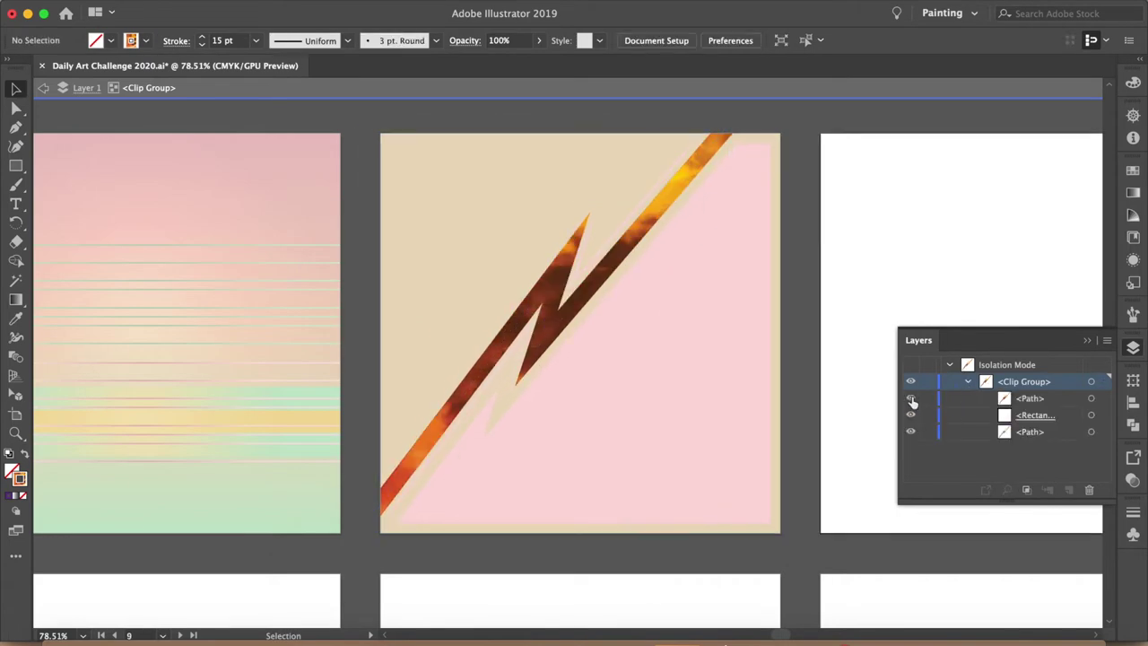
Enter and exit isolation mode on the lightning group to inspect its contents
double_click(873, 210)
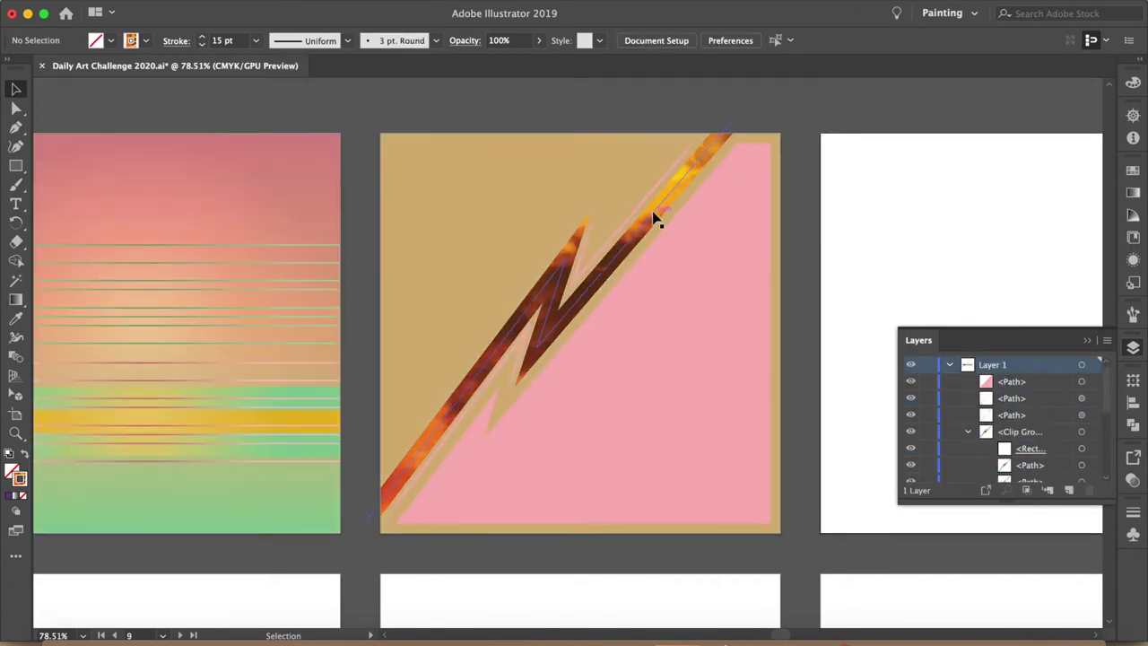
double_click(624, 259)
double_click(918, 261)
scroll(917, 263, up, 1)
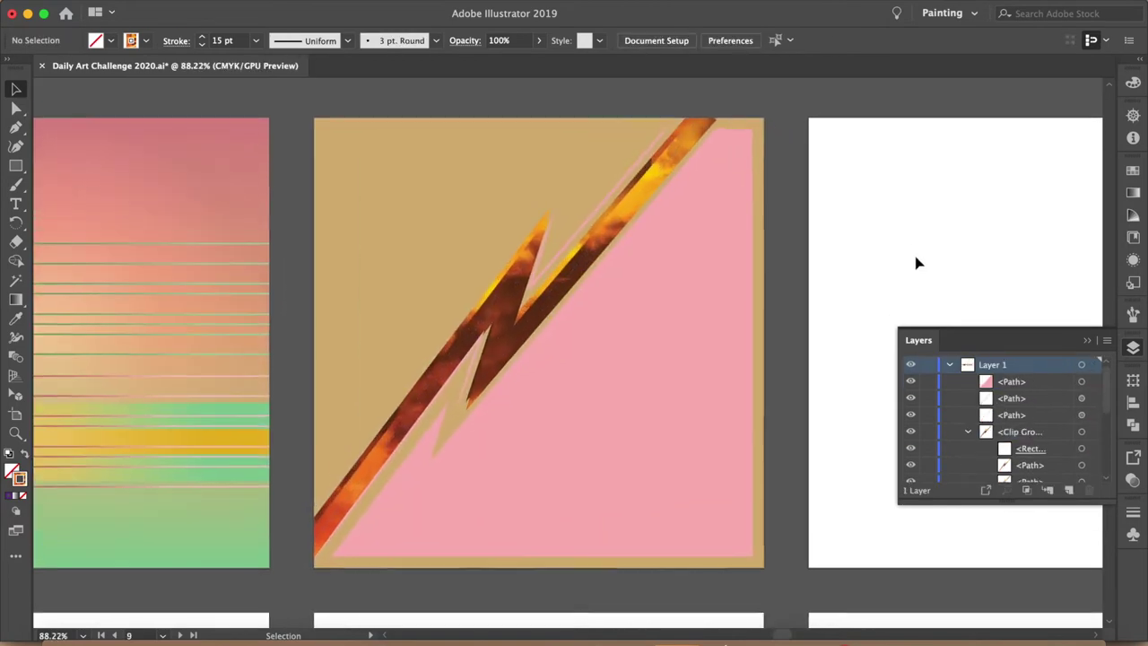
scroll(608, 253, up, 1)
double_click(628, 236)
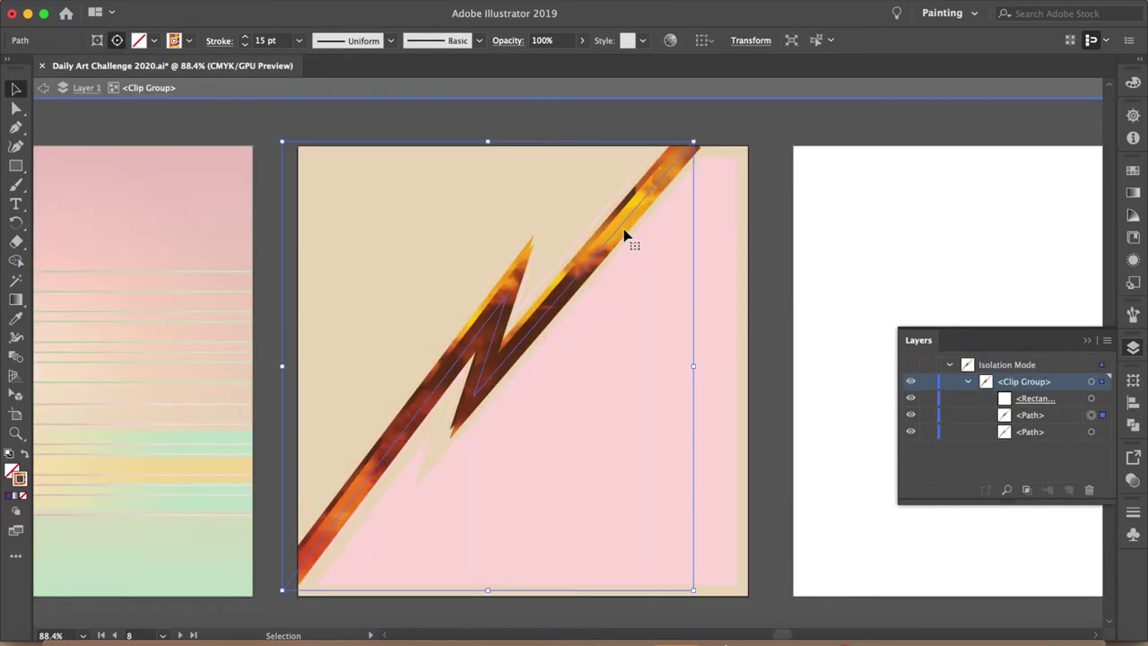
double_click(790, 219)
Release the clipping mask on the lightning and select the freed lightning path
drag(16, 126, 90, 191)
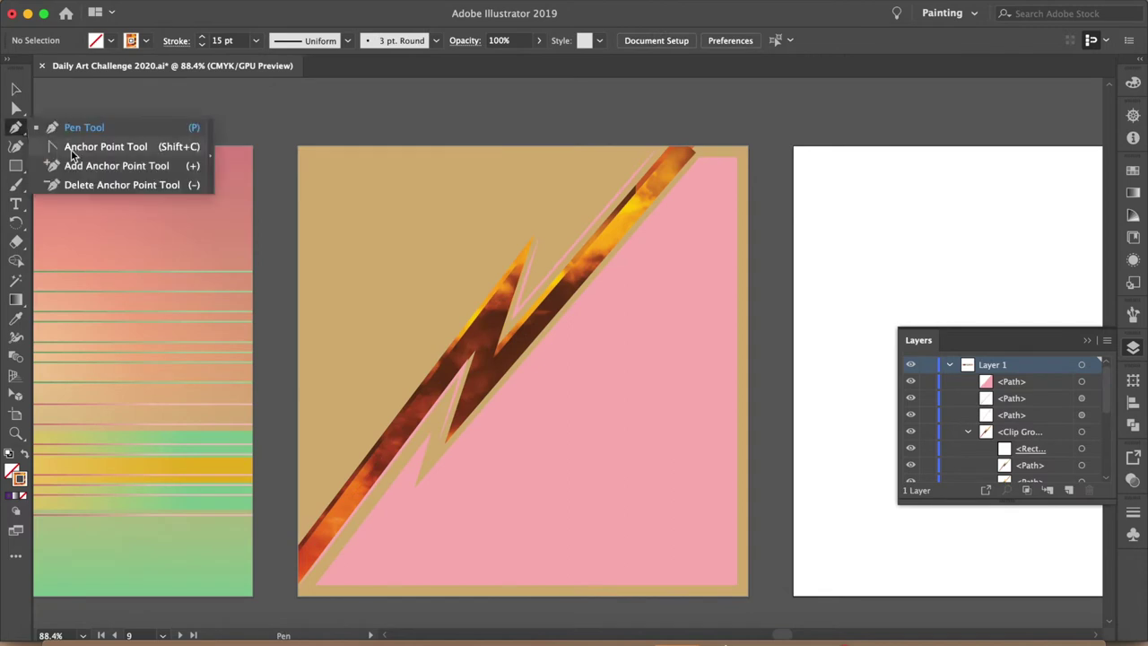
right_click(675, 188)
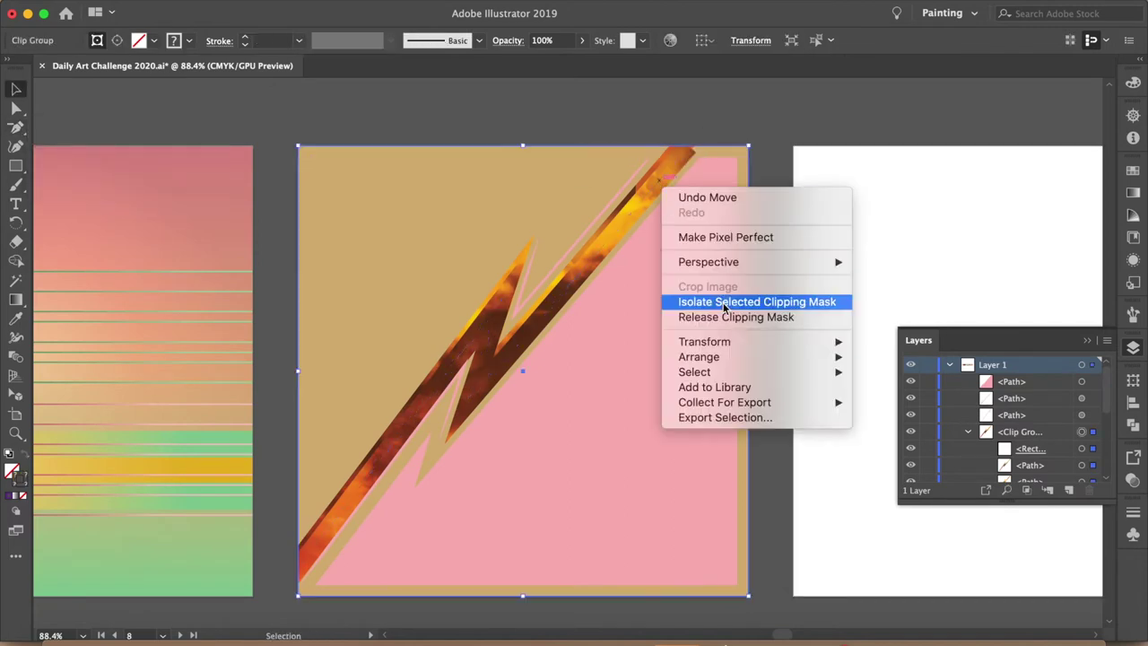
click(679, 374)
click(690, 153)
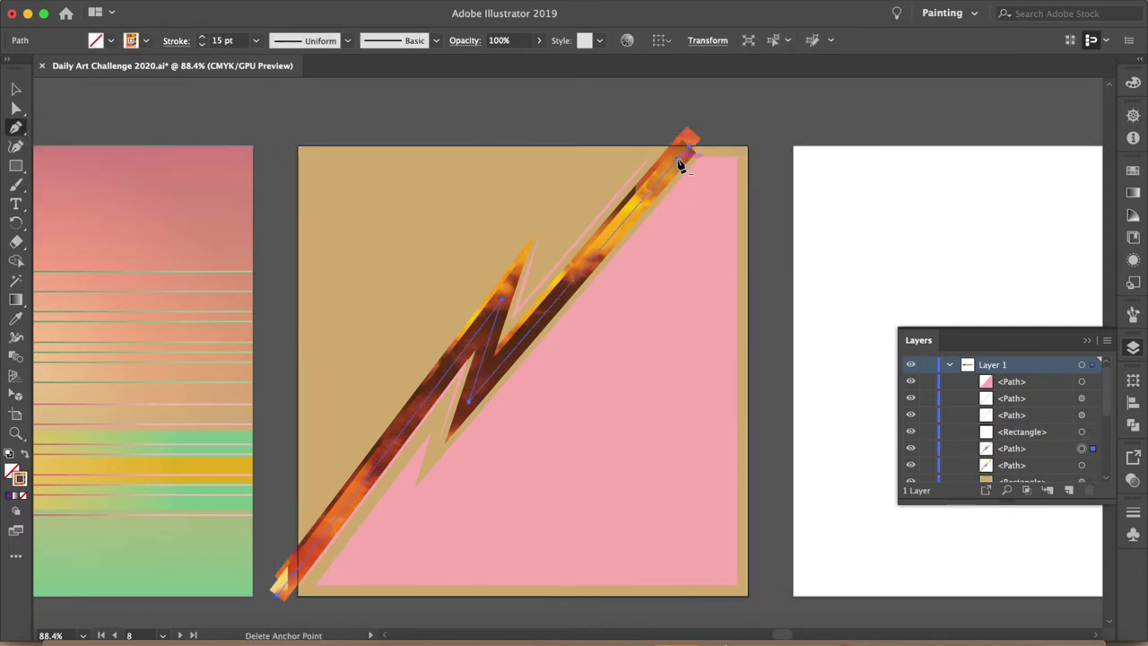
key(v)
Clip the lightning paths again with the tan rectangle as a new clipping mask
shift+click(736, 149)
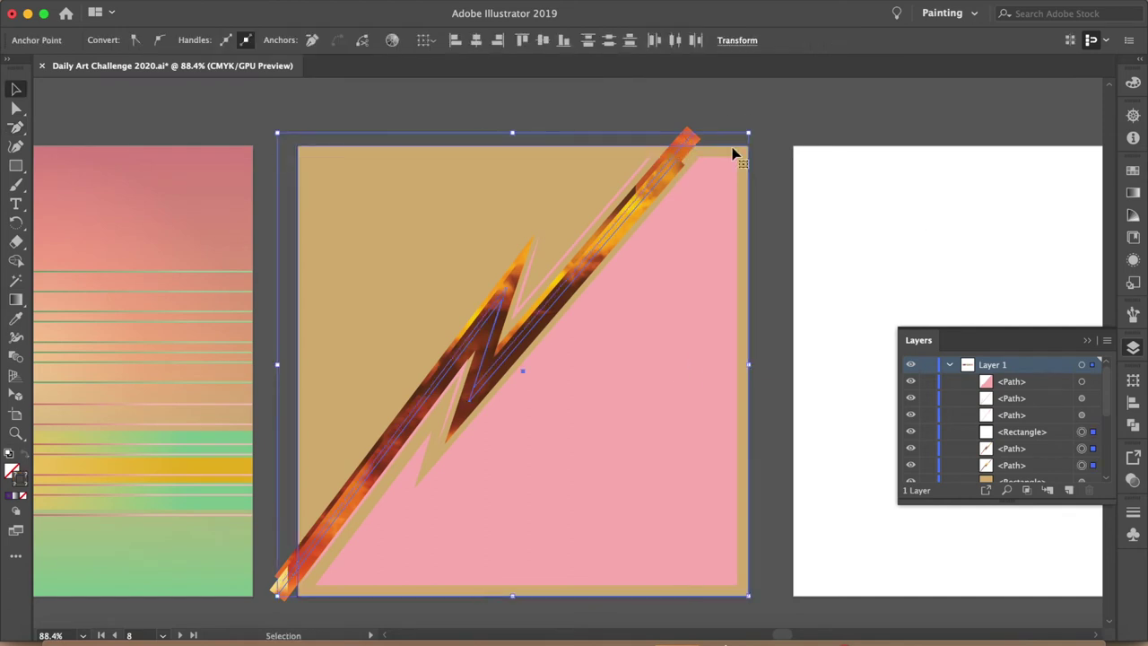
right_click(735, 149)
click(807, 334)
click(863, 159)
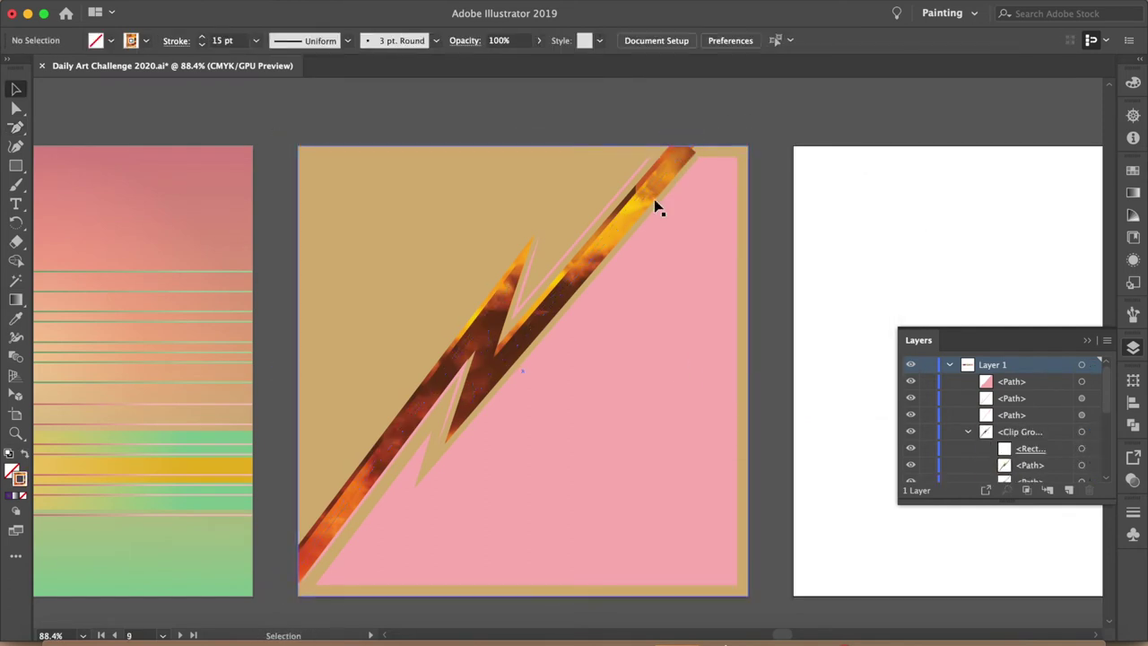
double_click(653, 199)
Isolate the lightning path for Pen editing, then exit back to the full artwork
key(p)
double_click(692, 149)
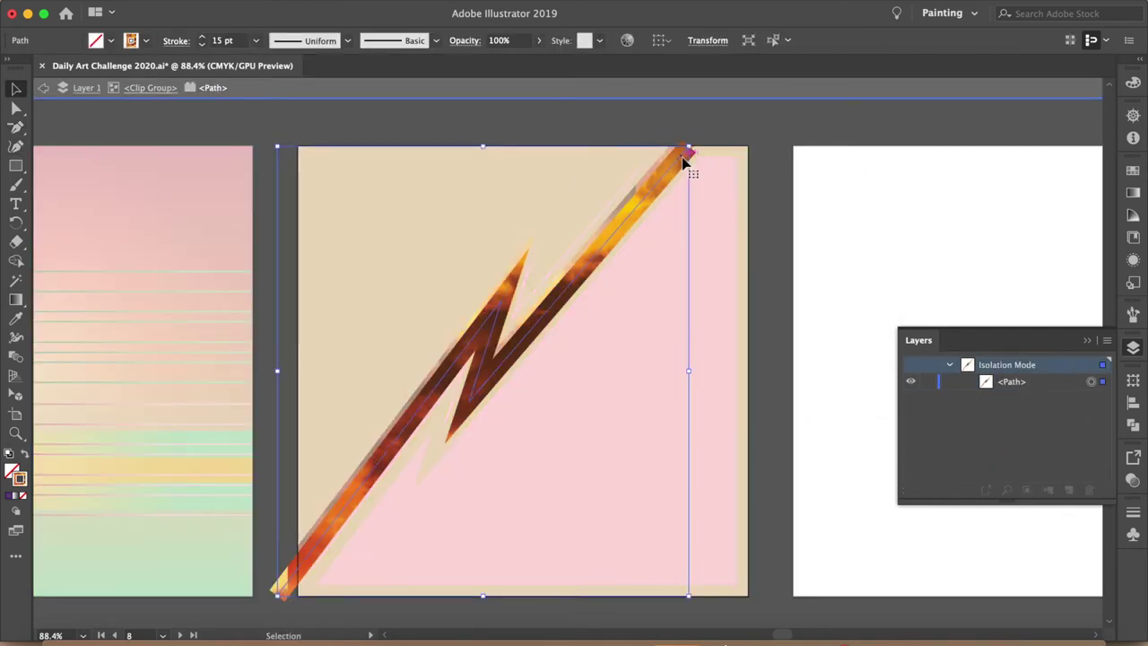
key(v)
double_click(779, 165)
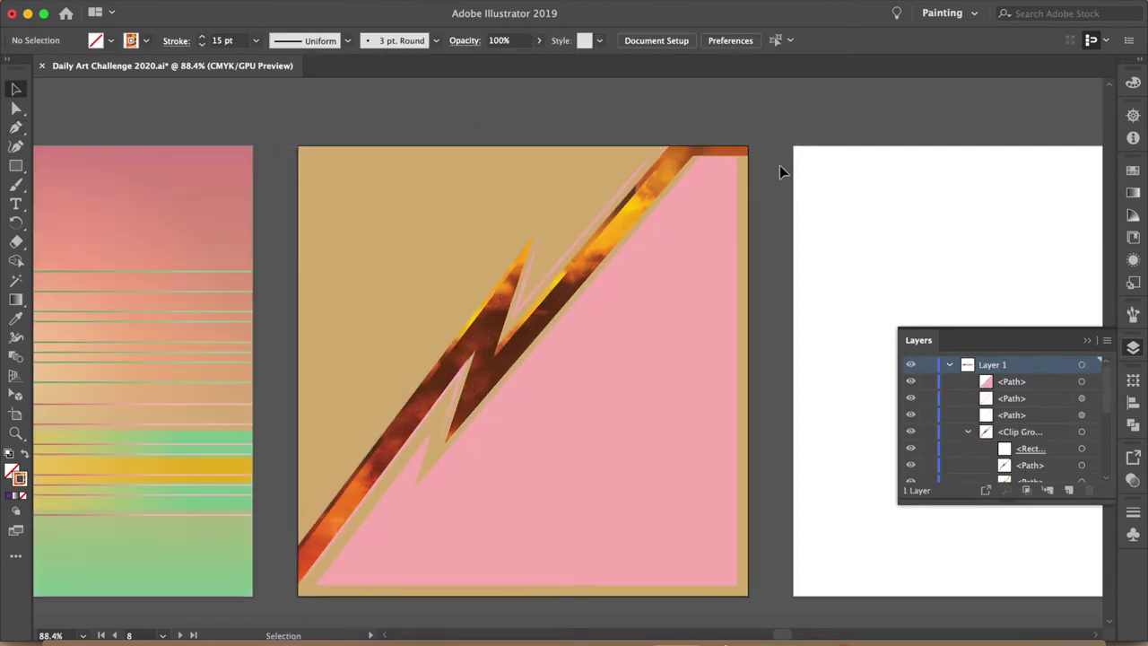
scroll(780, 164, down, 2)
scroll(780, 164, up, 2)
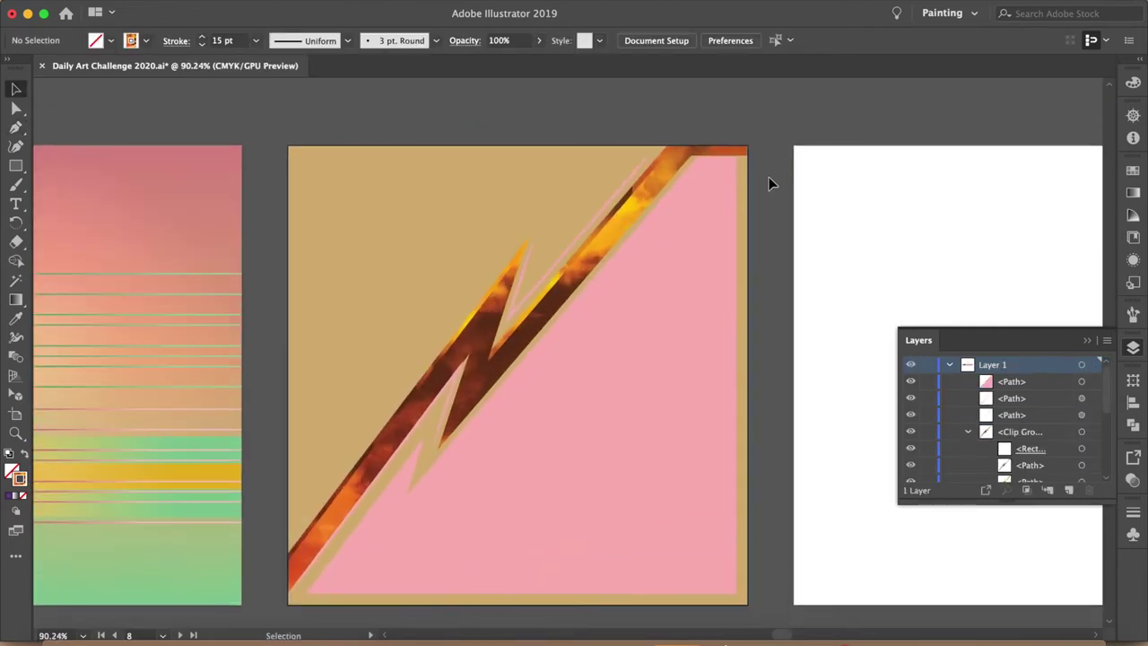
Swap the pink triangle's fill and stroke with Shift+X, then undo and redo to compare
click(457, 408)
click(917, 287)
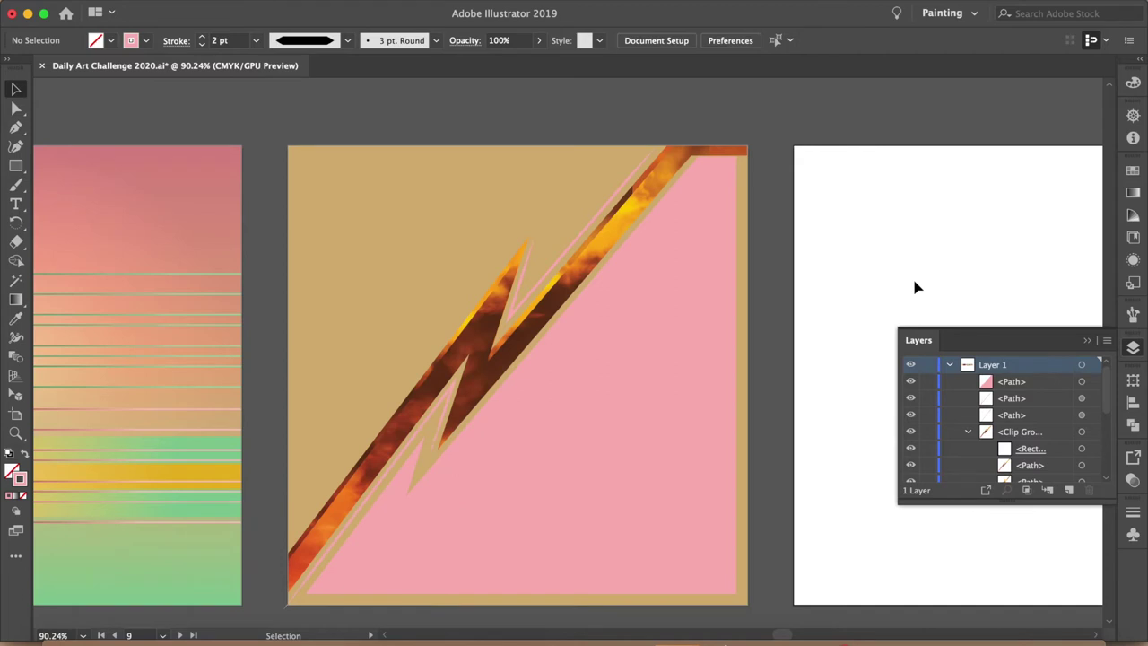
click(629, 428)
key(shift+x)
click(838, 321)
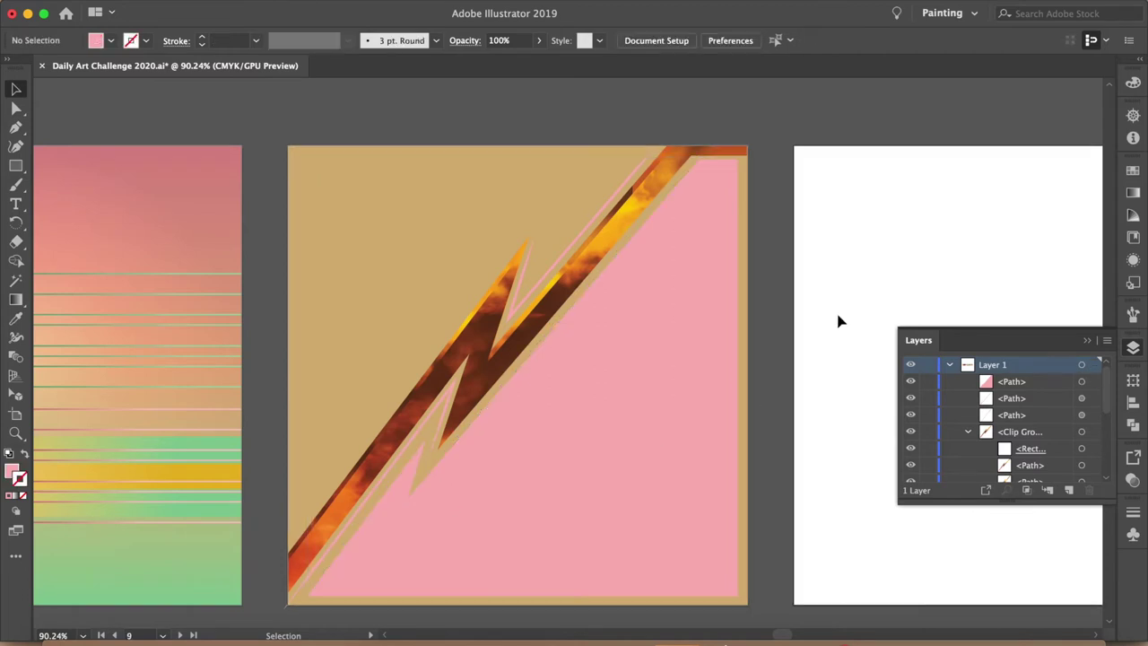
key(ctrl+z)
key(shift+ctrl+z)
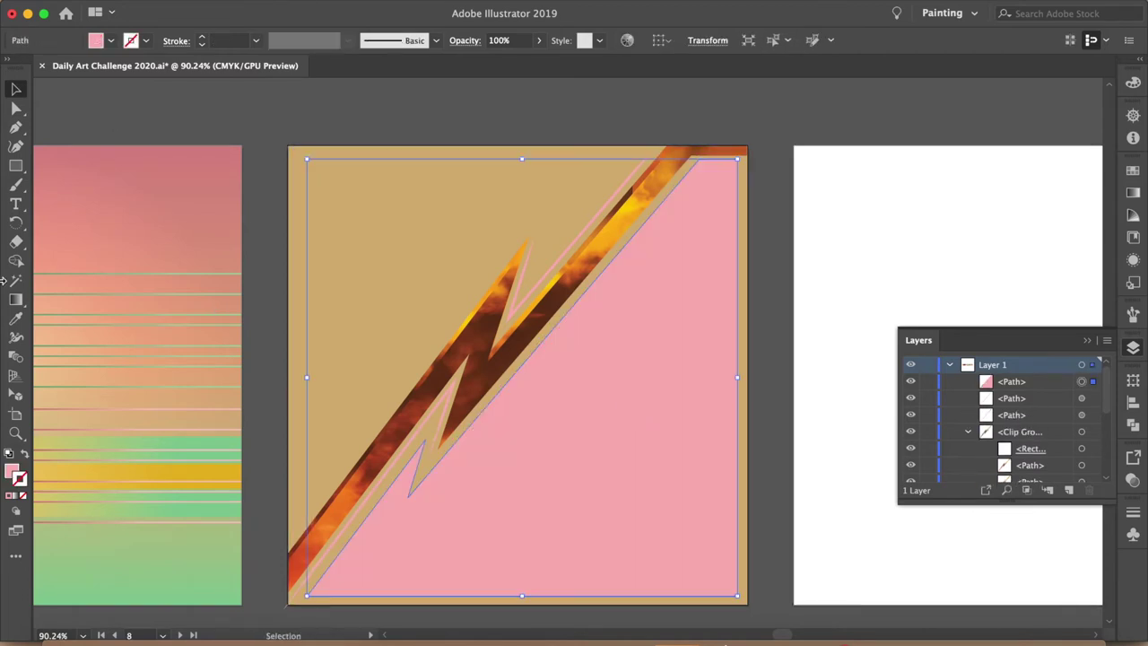
Inspect the pink triangle's outline points, then zoom out to fit the whole artwork
click(18, 131)
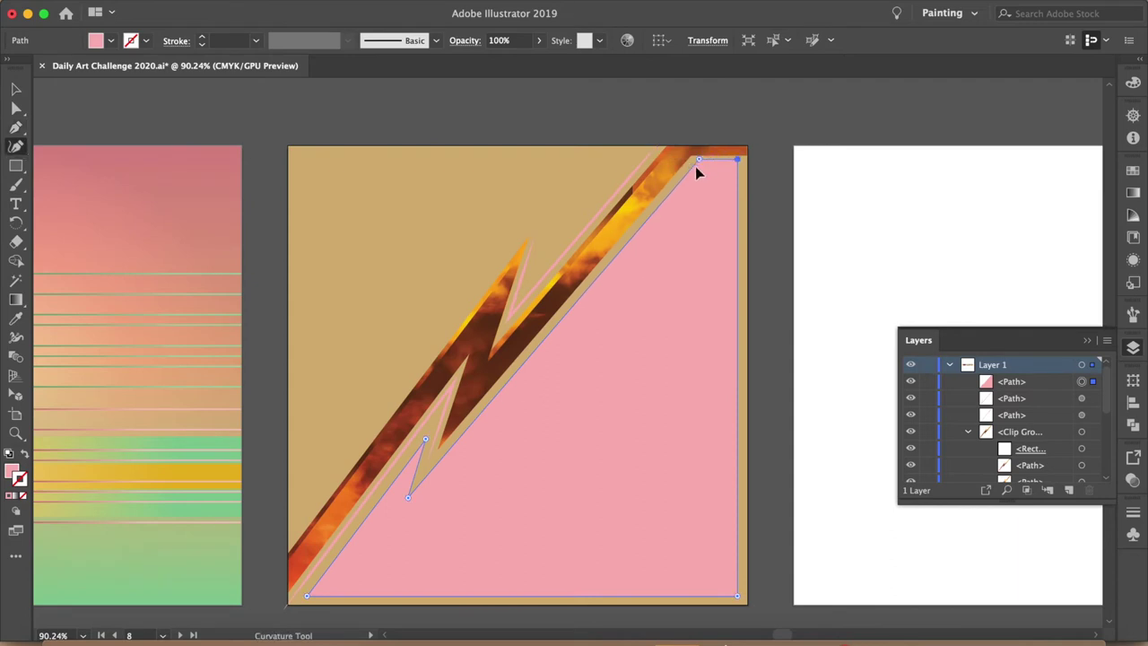
key(v)
click(853, 140)
key(ctrl+0)
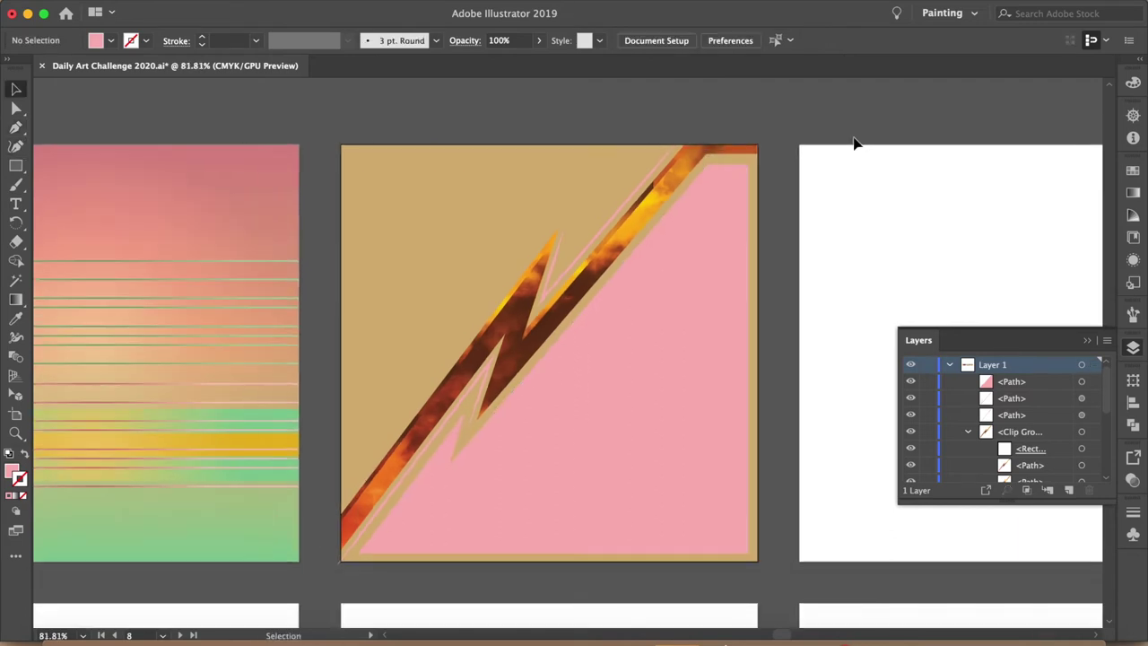
Nudge the pink triangle under the lightning band, comparing positions with undo and redo
drag(401, 432, 404, 428)
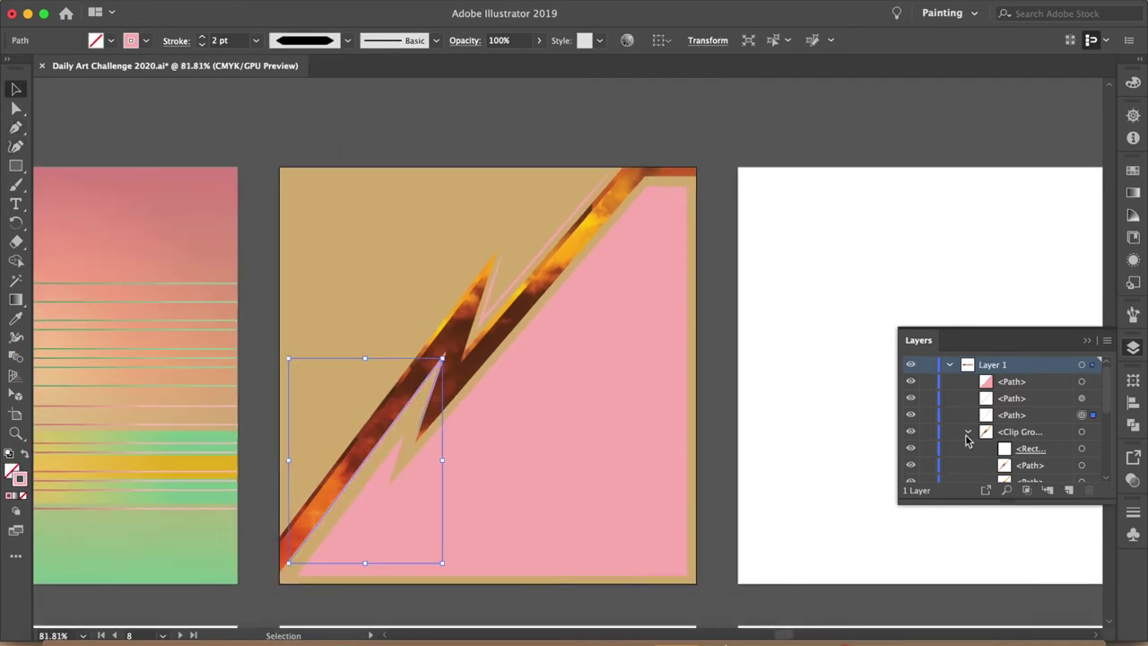
click(923, 263)
drag(487, 333, 489, 334)
click(958, 252)
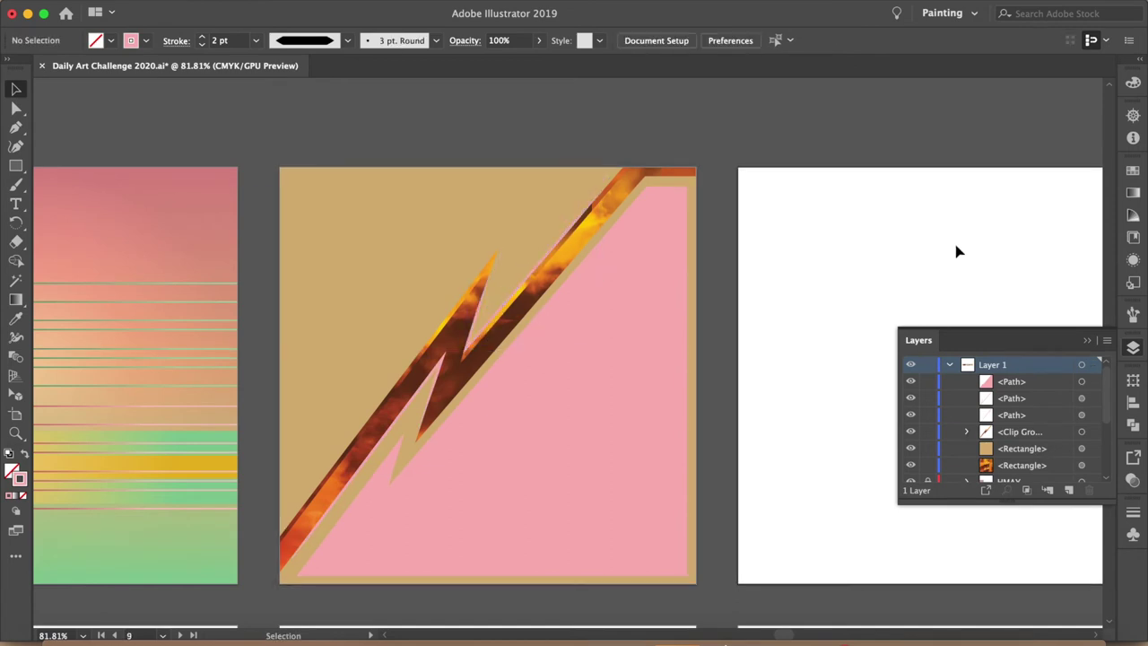
key(ctrl+z)
key(ctrl+z)
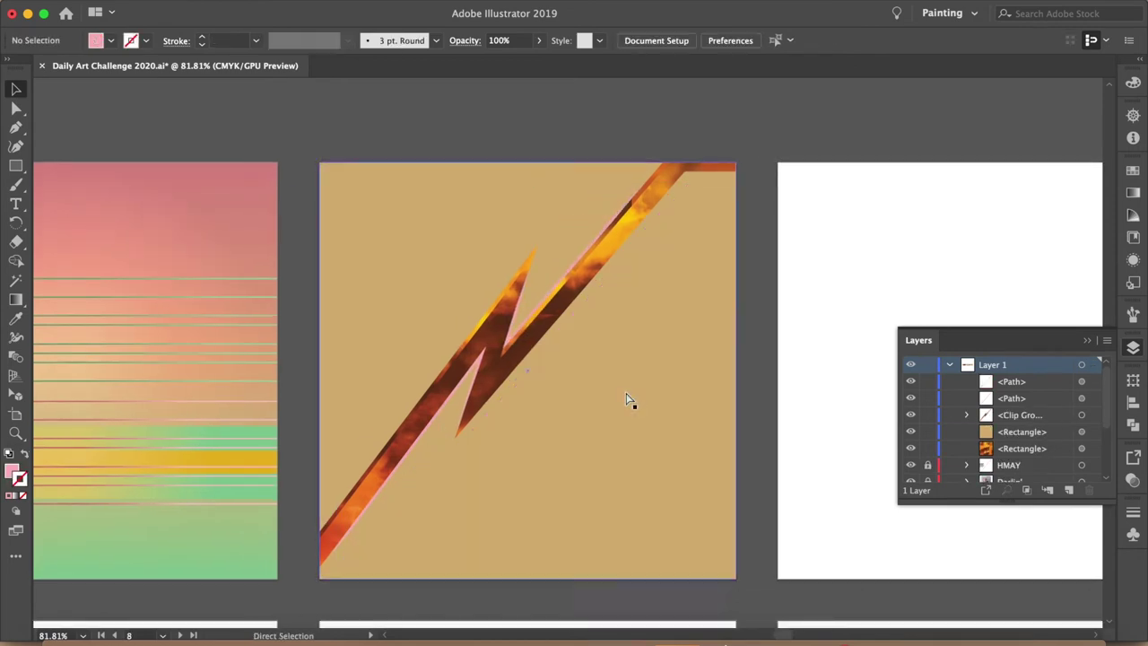
key(ctrl+shift+z)
click(723, 418)
click(831, 341)
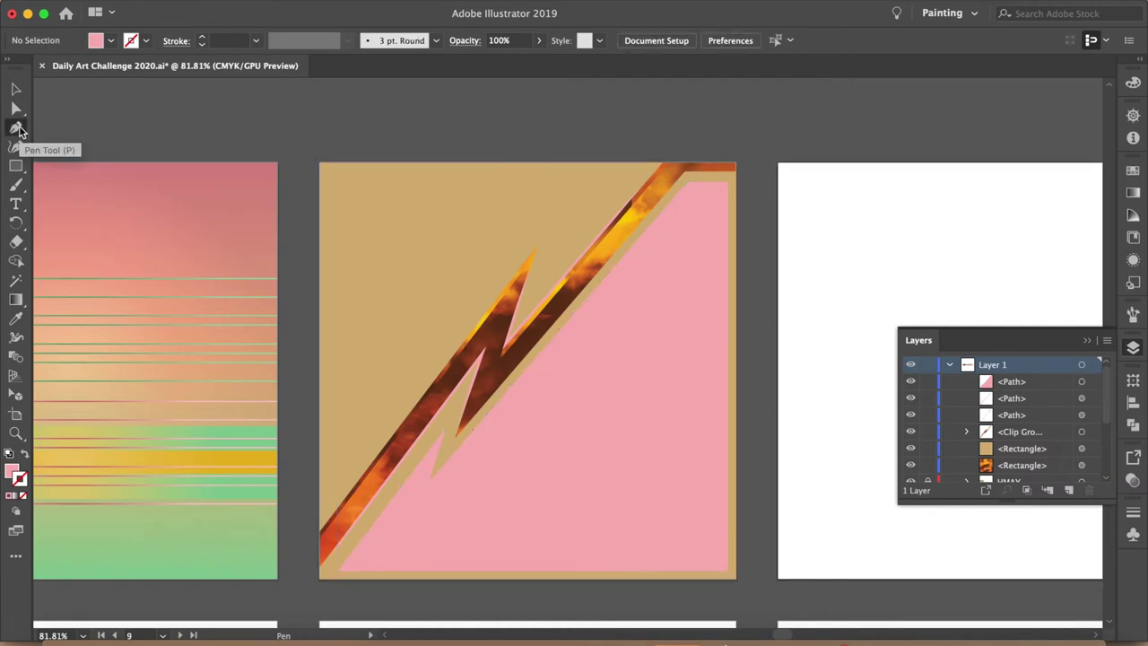
Select the pink triangle while switching between the Pen and Selection tools
click(341, 568)
key(v)
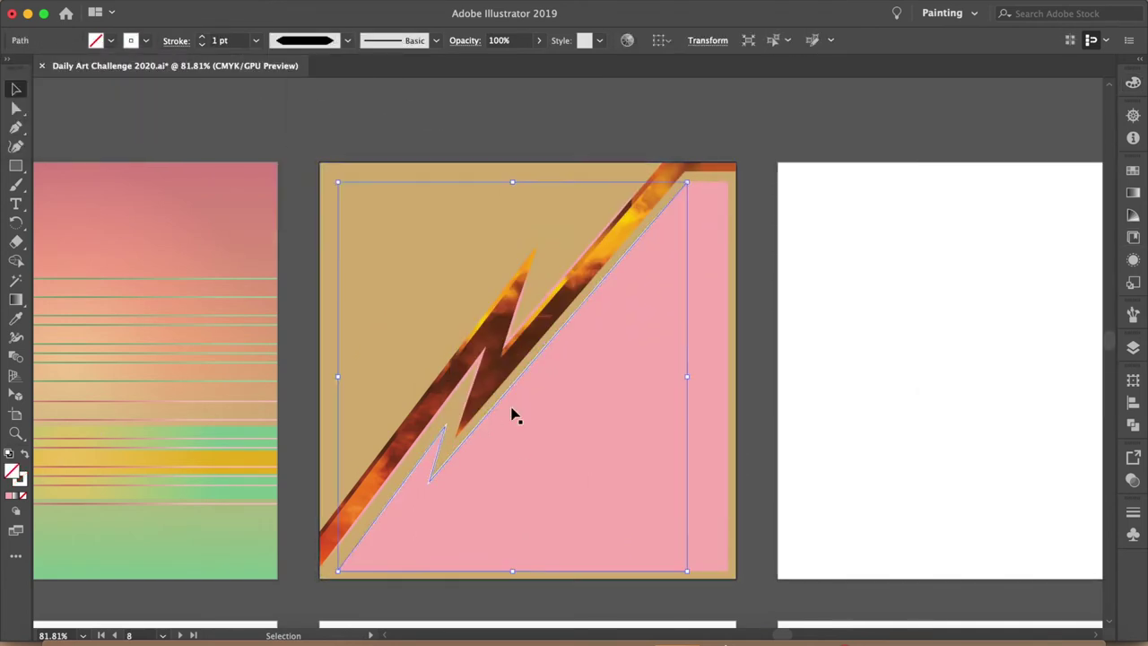
click(481, 408)
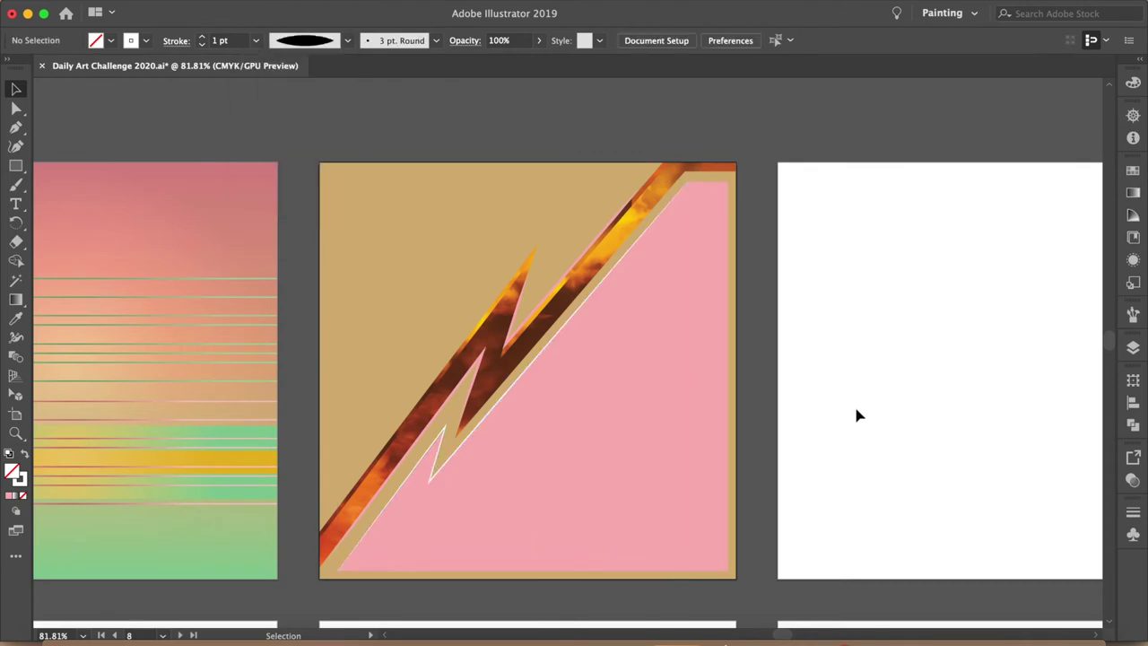
scroll(856, 414, up, 2)
click(814, 402)
click(17, 127)
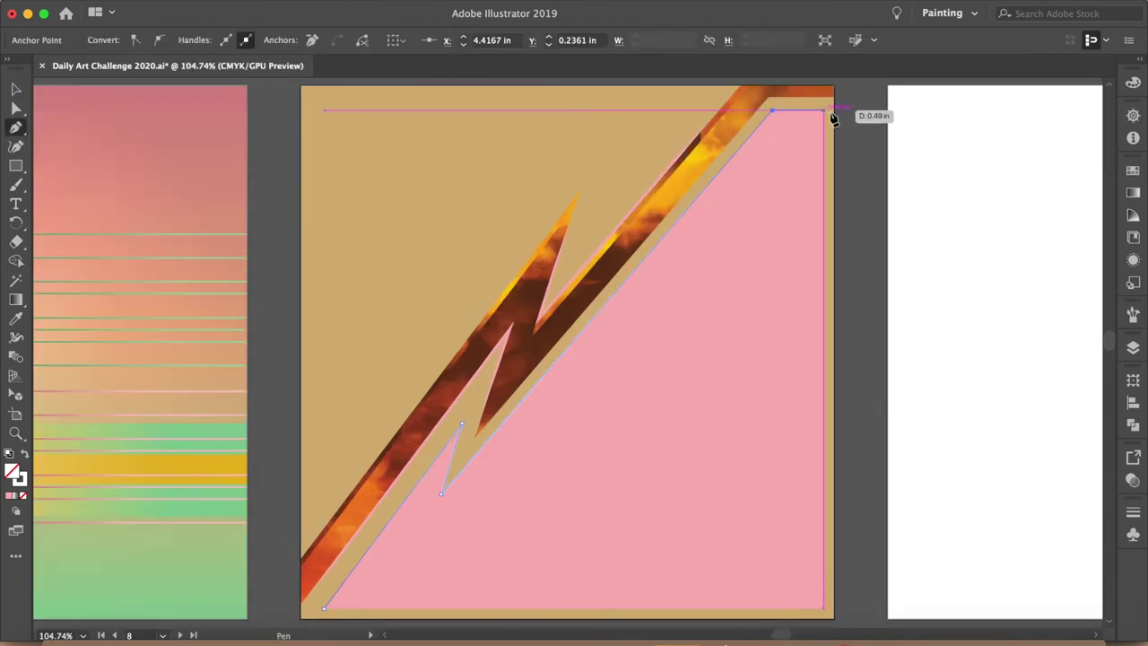
key(v)
click(965, 184)
Trace a white outline along the pink triangle's edge with the Pen tool
key(p)
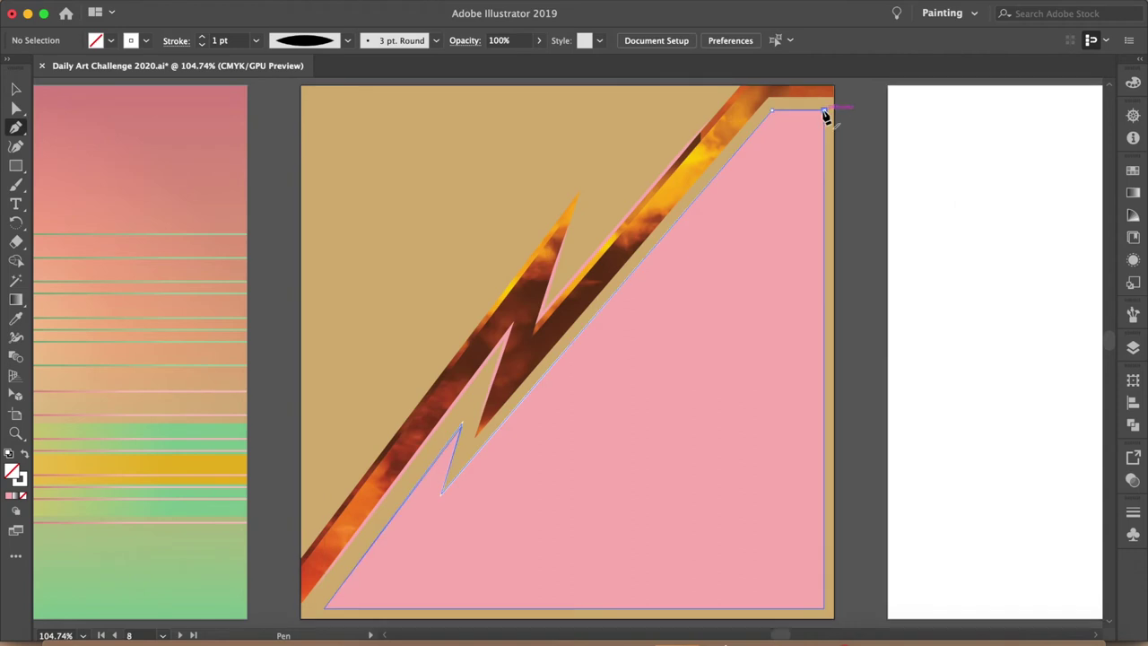
click(825, 113)
click(825, 400)
key(v)
click(934, 332)
scroll(935, 332, down, 2)
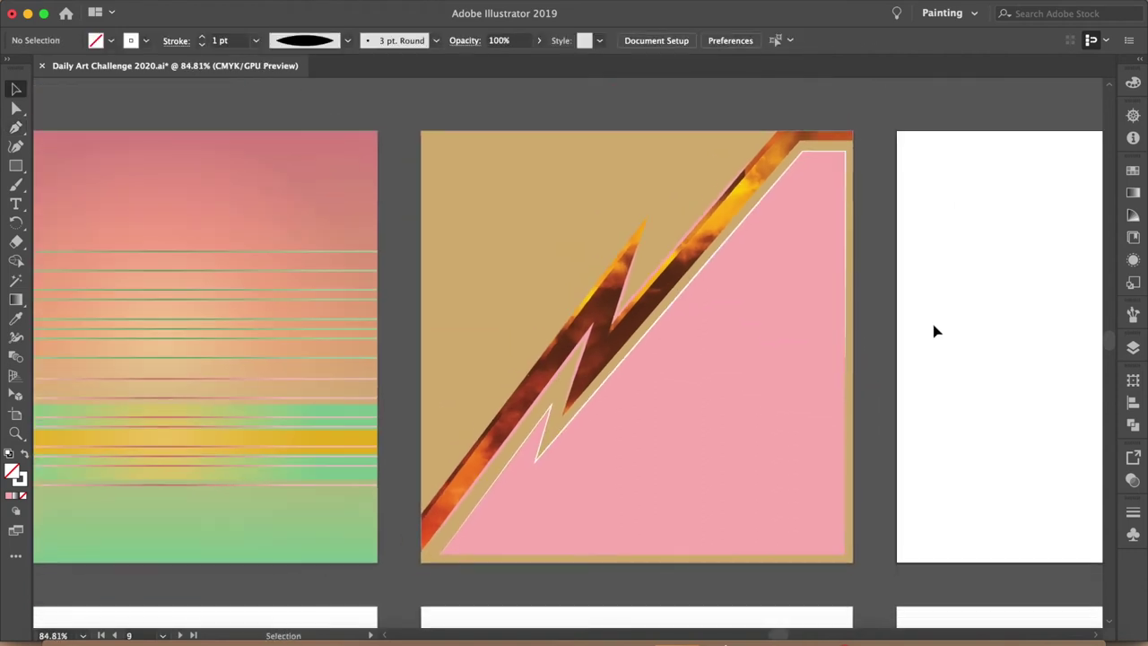
scroll(934, 332, up, 1)
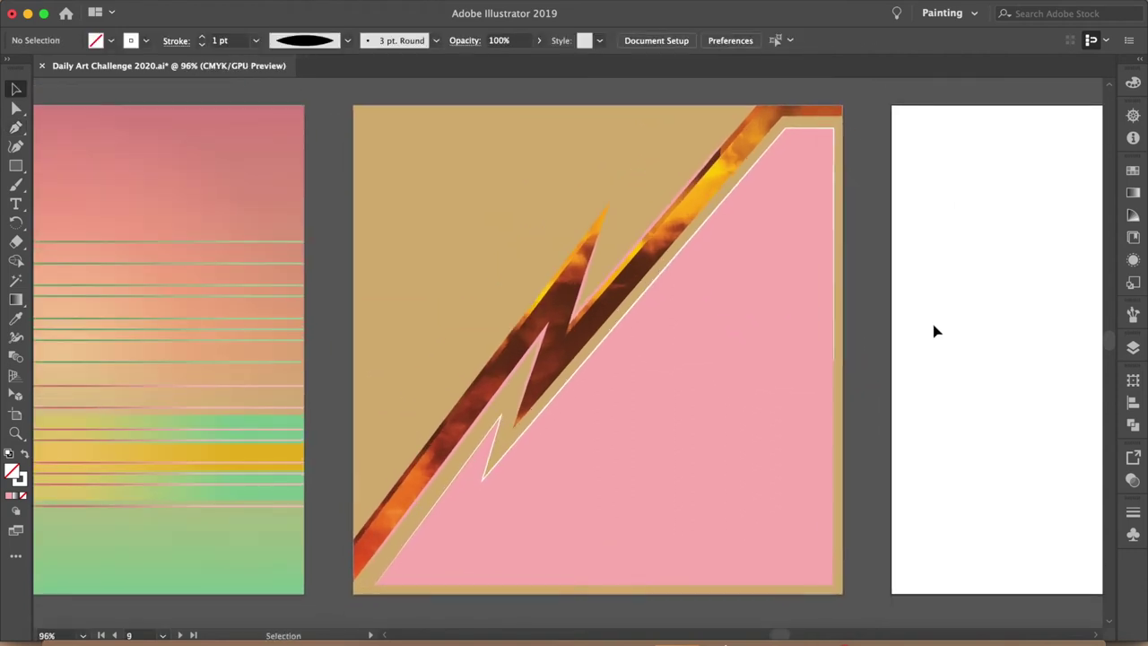
Compare a tapered width profile on the white outline, settling on the plain uniform stroke
key(ctrl+z)
key(ctrl+shift+z)
key(ctrl+z)
key(ctrl+shift+z)
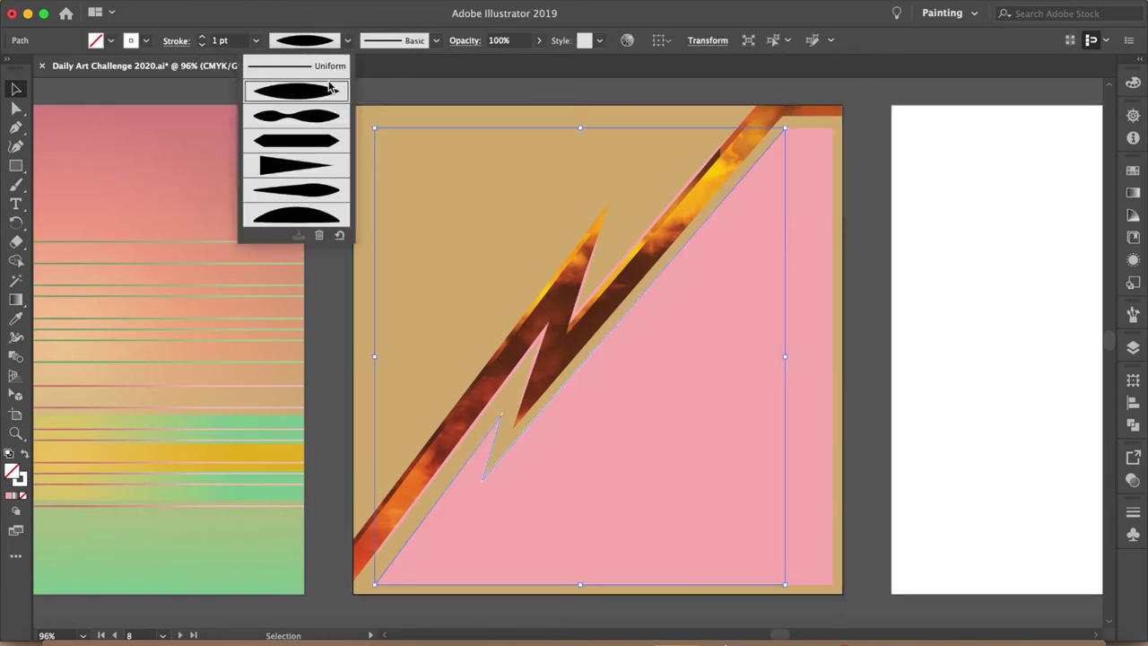
key(ctrl+z)
scroll(994, 255, left, 3)
key(ctrl+shift+z)
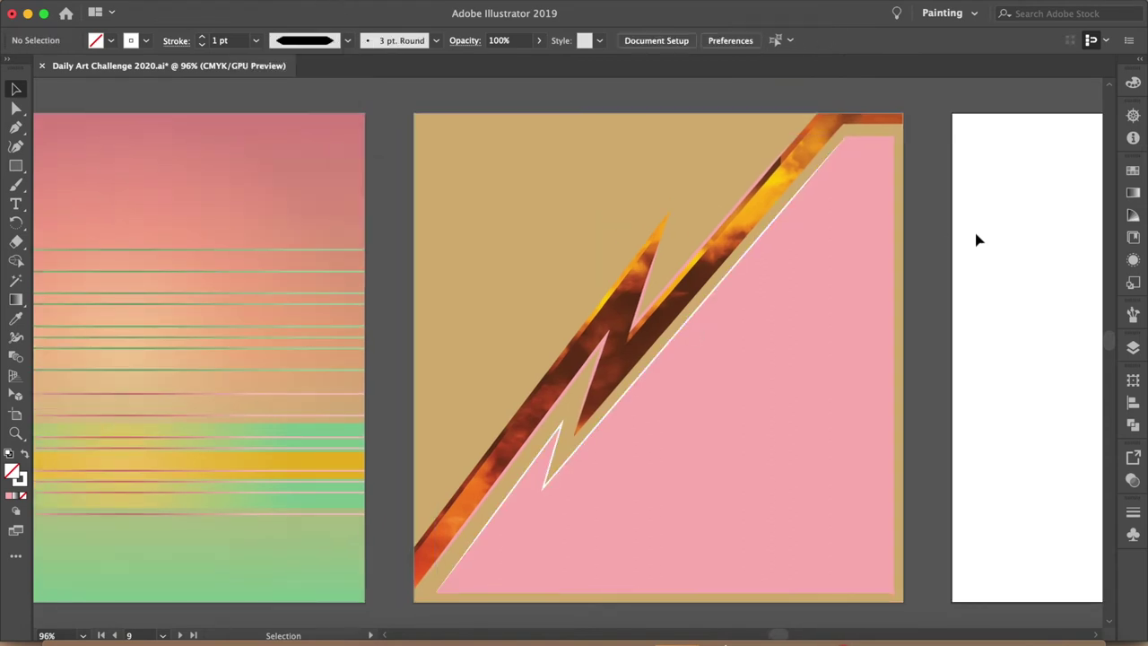
key(ctrl+z)
key(ctrl+shift+z)
key(F7)
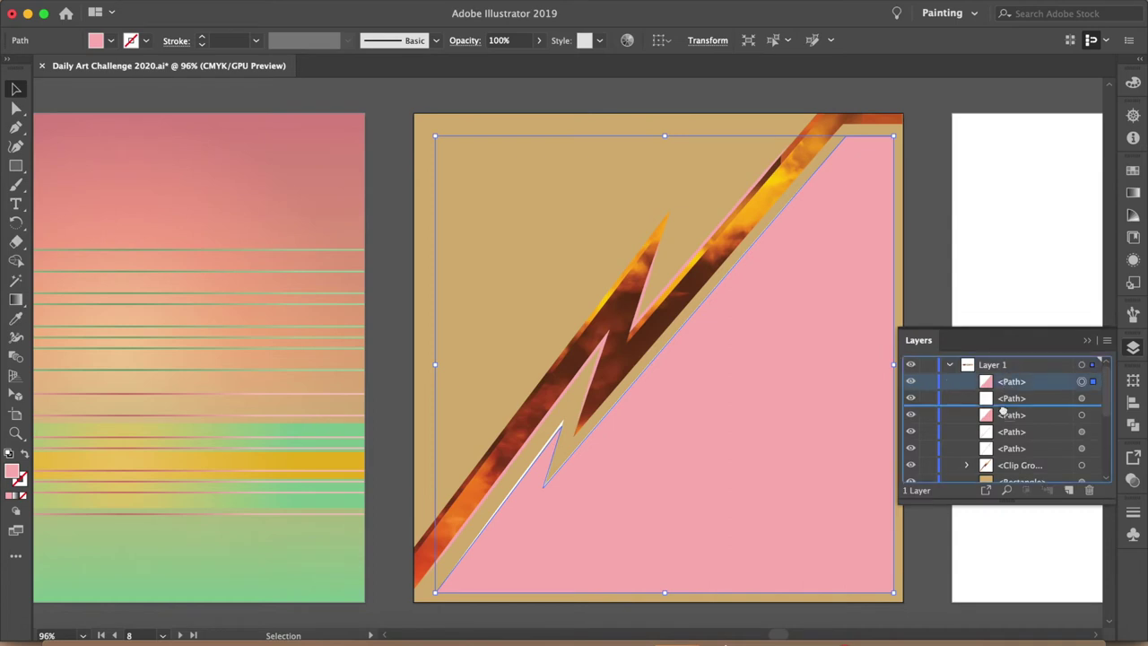
Apply a Stylize Inner Glow to the pink triangle with colour 000000 and Normal mode
click(339, 4)
mouse_move(351, 196)
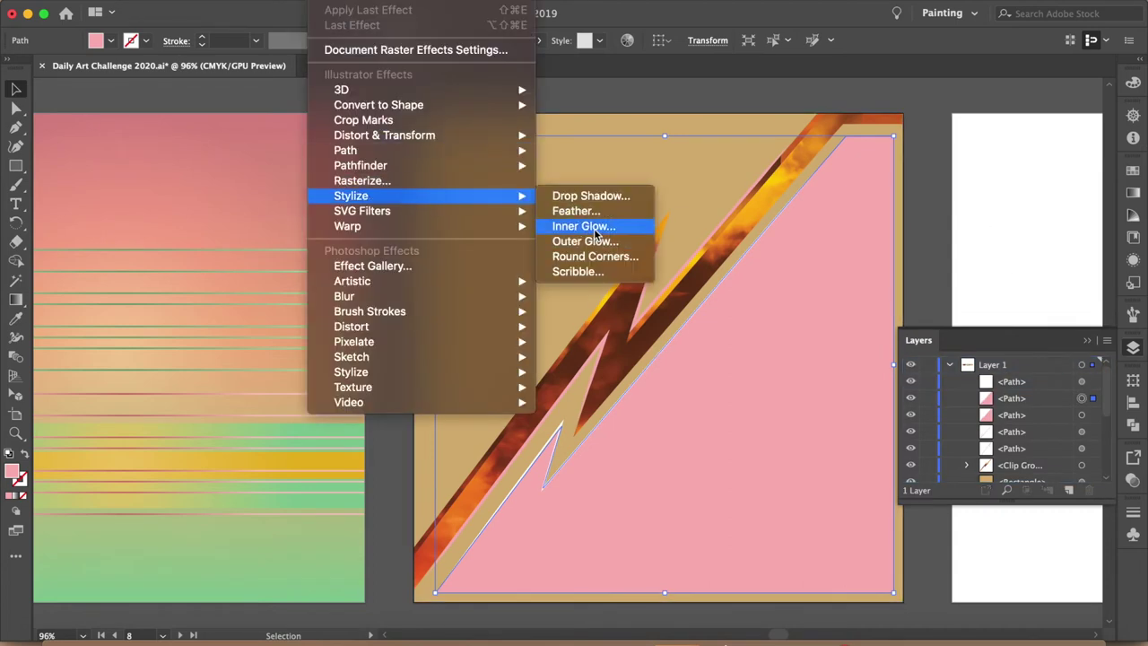
click(584, 226)
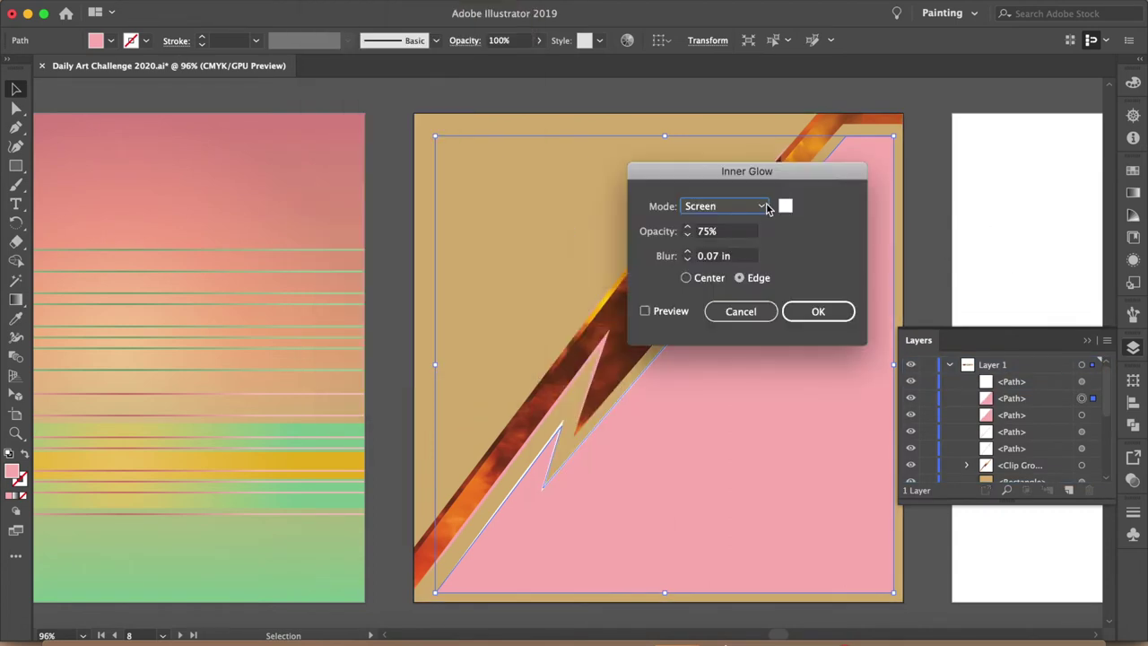
click(487, 169)
text(000000)
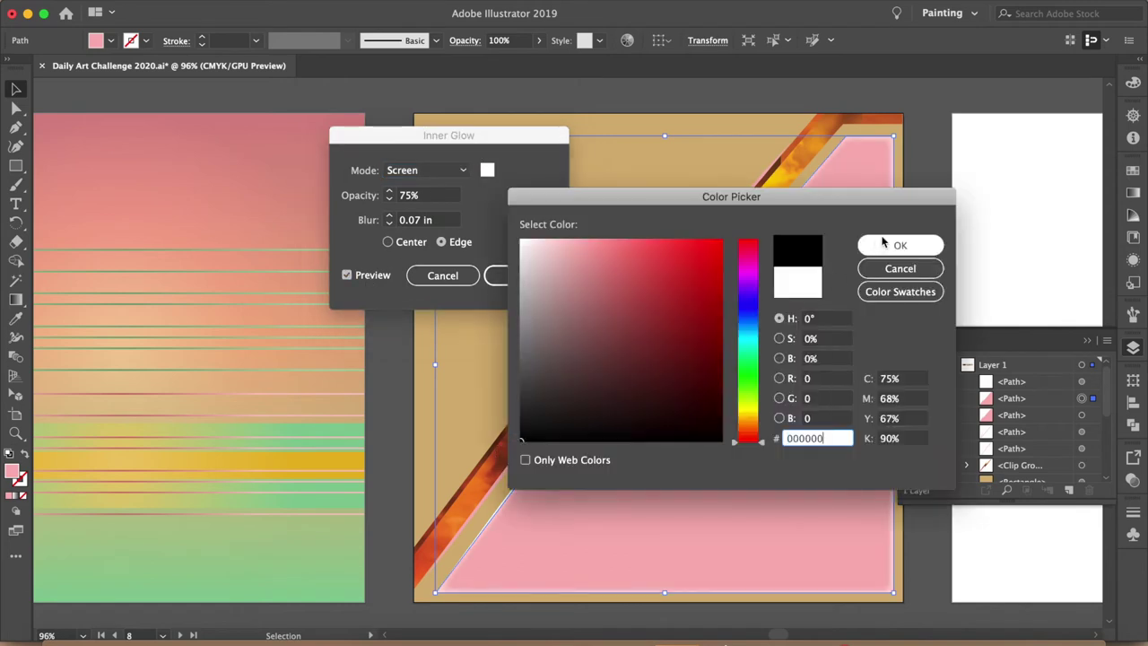
key(Return)
click(426, 169)
click(430, 161)
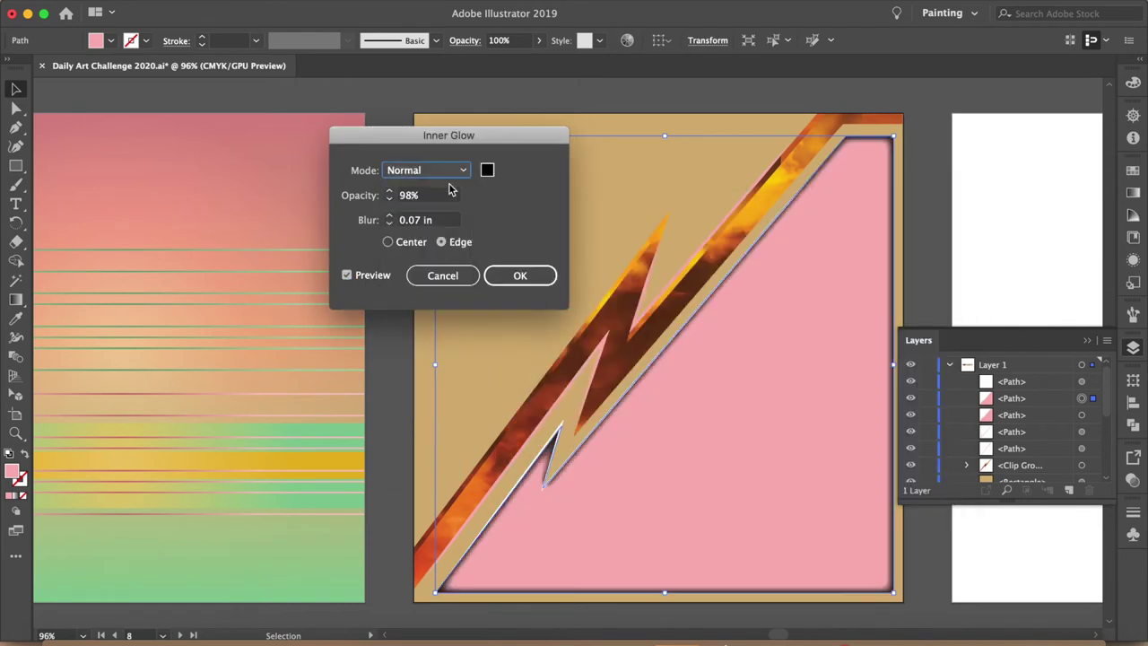
click(390, 199)
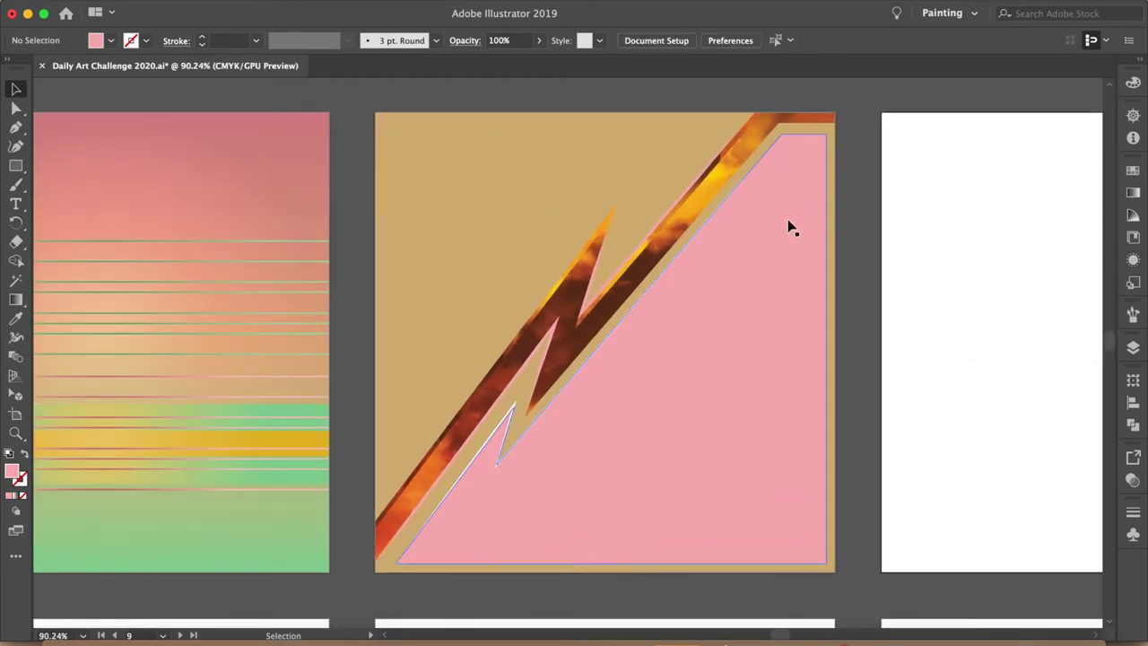
Select the pink triangle in Layers, lower its opacity to 92%, and test its visibility
click(790, 225)
click(1133, 347)
click(1092, 415)
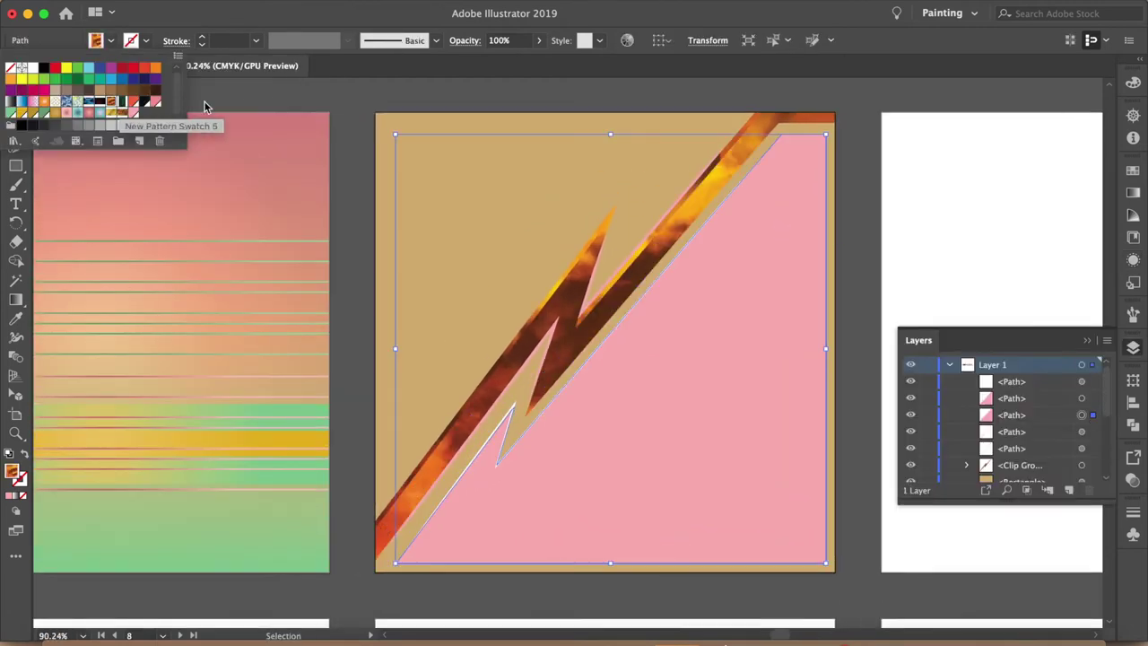
click(539, 40)
drag(542, 61, 530, 63)
click(1009, 225)
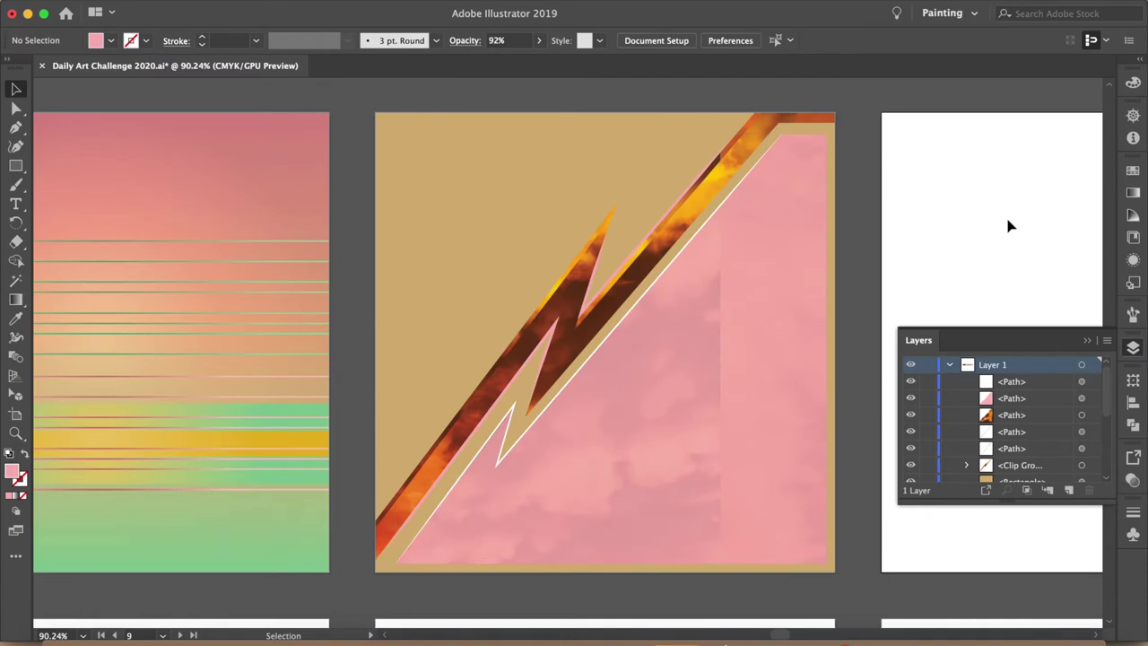
click(912, 399)
click(912, 398)
scroll(628, 359, down, 1)
Fill the triangle copy with the orange cloud pattern and move it back into place
mouse_move(749, 308)
mouse_down()
mouse_move(704, 363)
mouse_move(704, 330)
mouse_up()
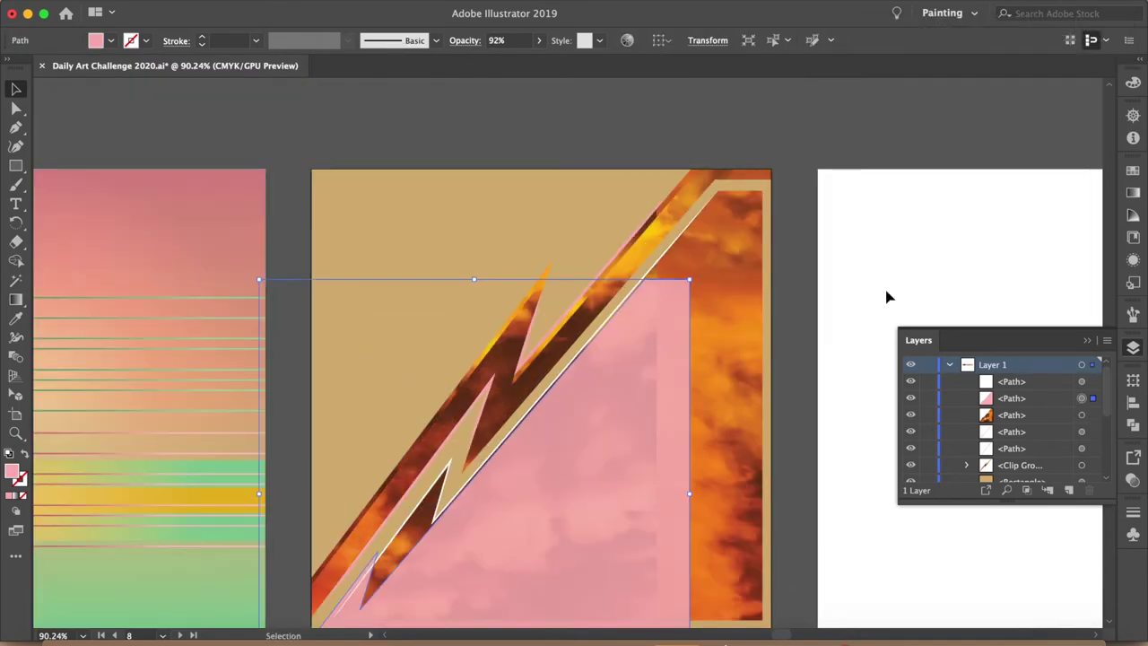
click(887, 297)
click(648, 359)
click(96, 38)
click(162, 126)
drag(584, 351, 655, 264)
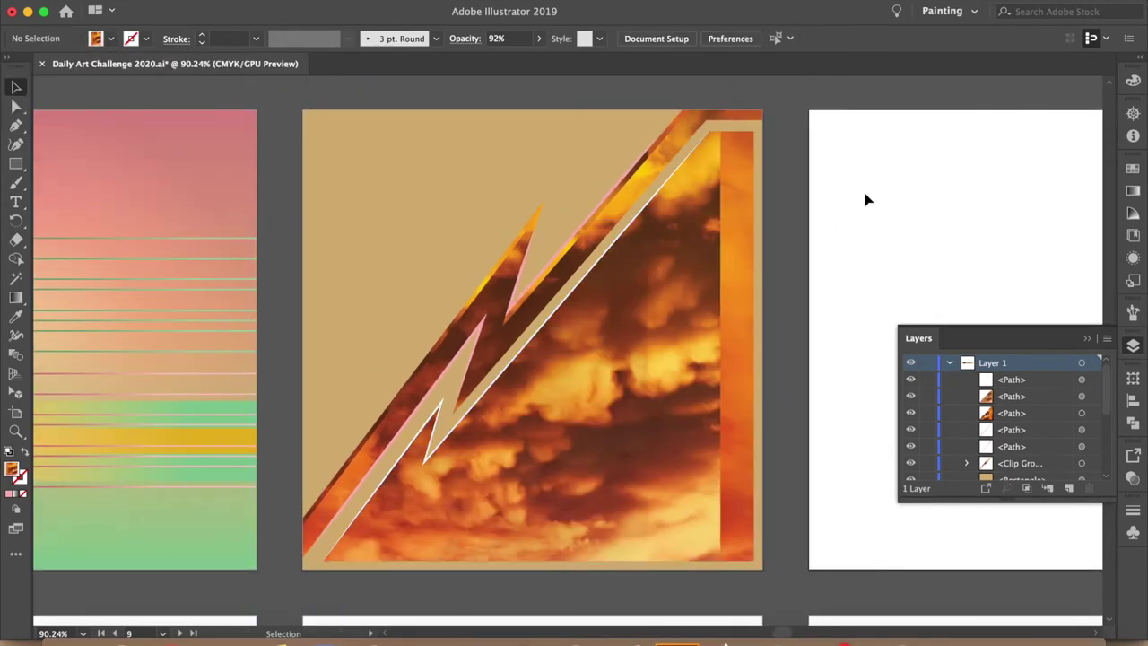
Reset the original triangle's fill to pink, lower its opacity, and hide it in Layers
click(1023, 396)
click(111, 39)
click(54, 98)
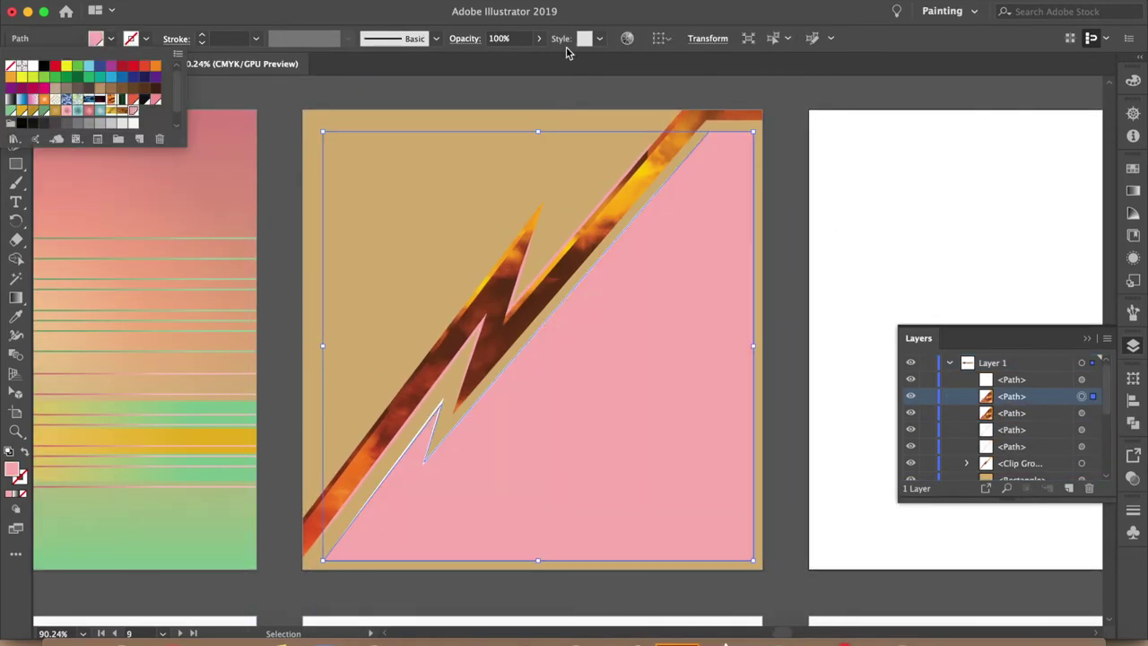
click(538, 38)
drag(538, 60, 514, 60)
click(910, 396)
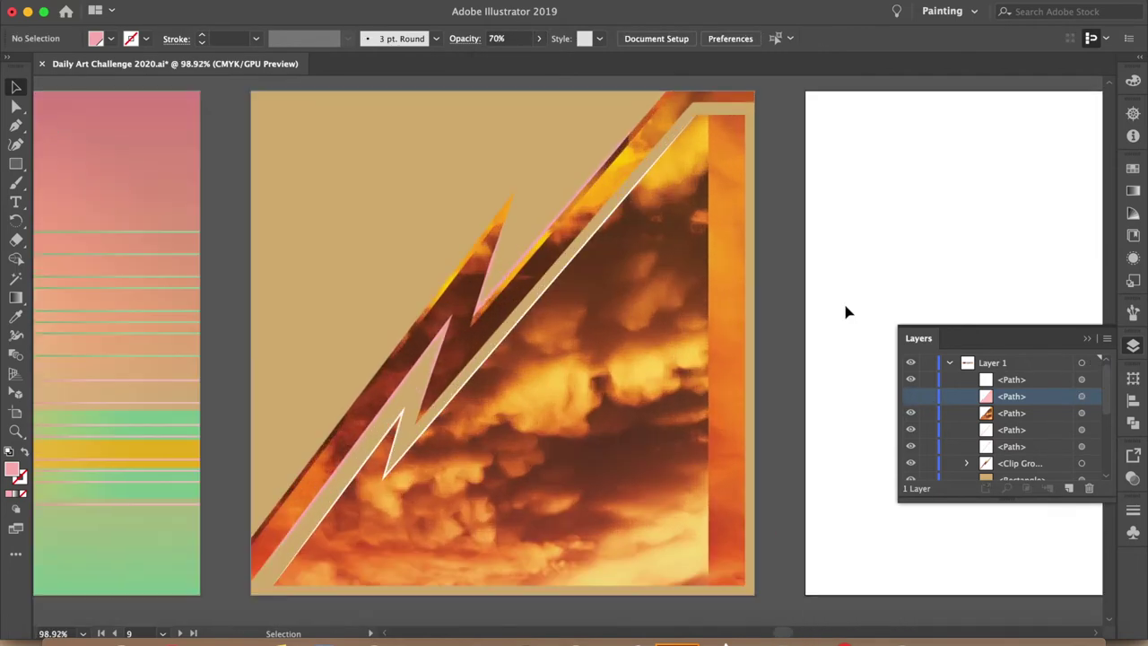
key(shift+grave)
click(749, 116)
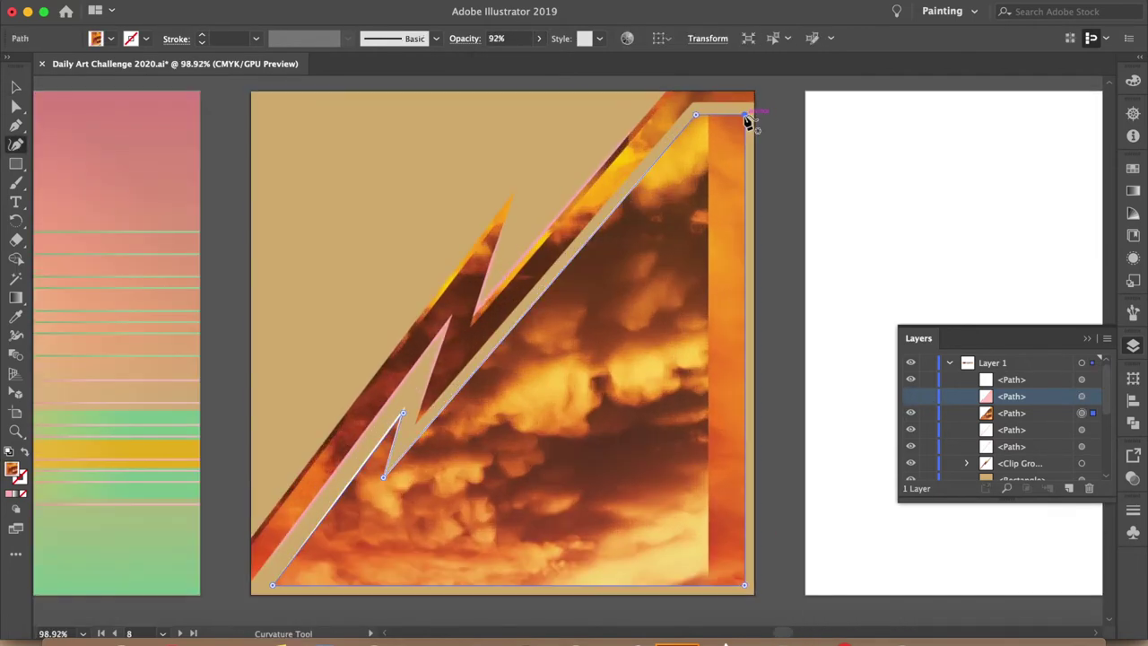
Show the grid and drag the cloud triangle's bottom-left corner down to the artboard's bottom edge
scroll(763, 113, up, 5)
click(359, 0)
click(377, 553)
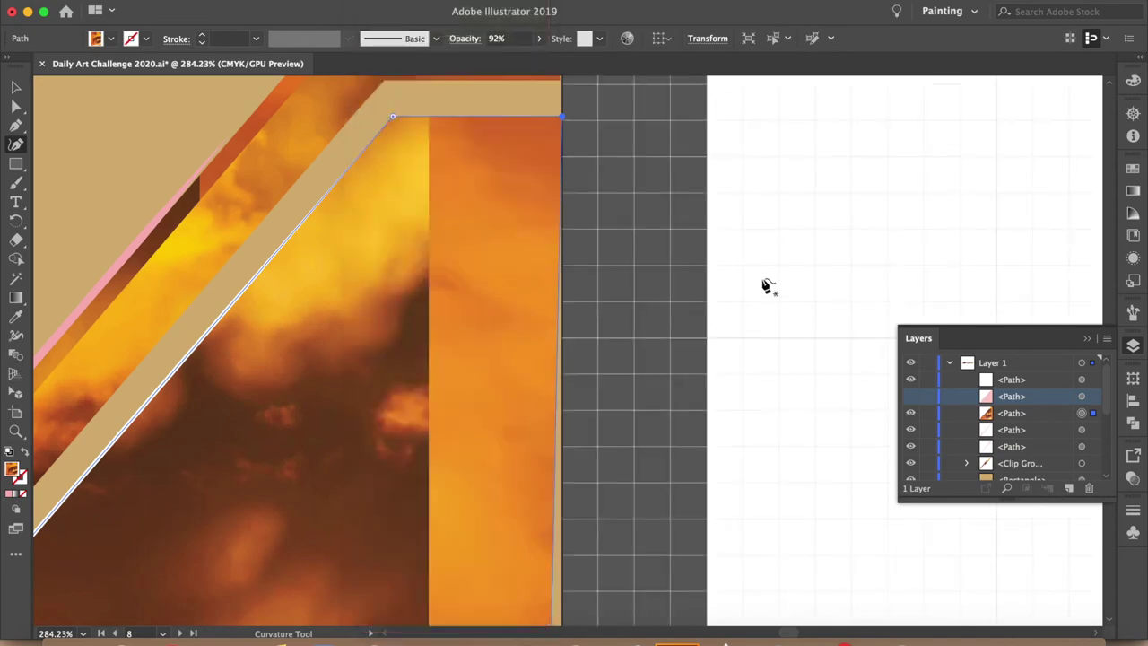
scroll(766, 284, up, 3)
scroll(767, 286, down, 4)
scroll(767, 285, up, 3)
scroll(757, 277, up, 3)
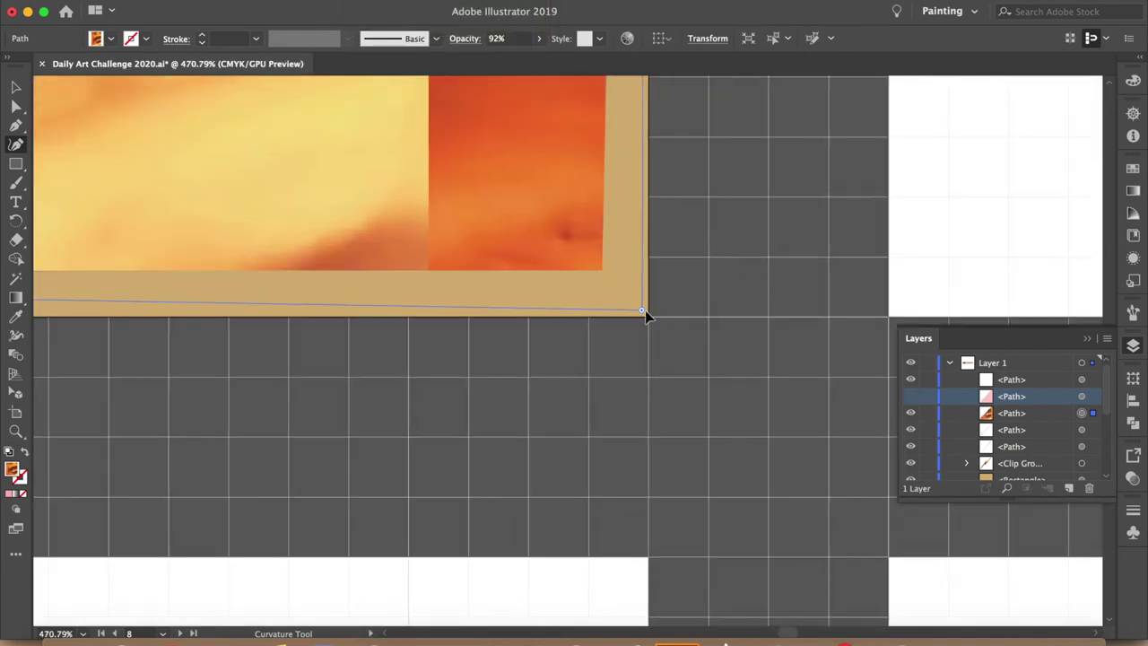
scroll(646, 313, left, 5)
scroll(649, 323, left, 5)
drag(438, 347, 428, 369)
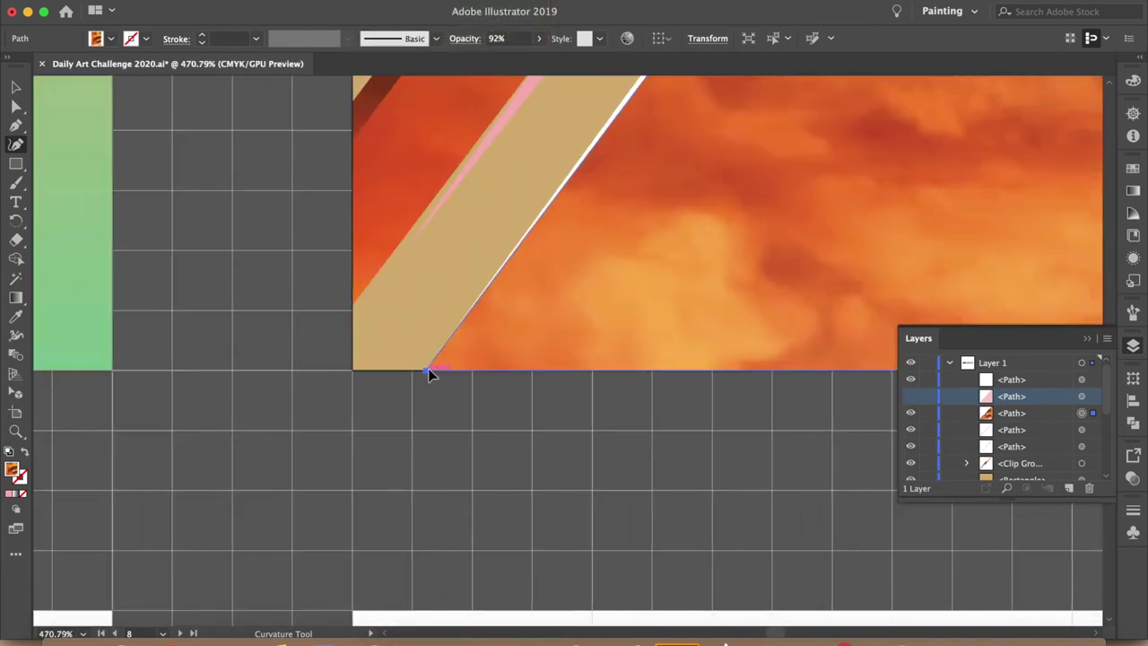
key(v)
Hide the grid and fit the artboard in the window
scroll(503, 433, down, 5)
scroll(502, 433, down, 2)
click(377, 0)
click(464, 548)
key(super+0)
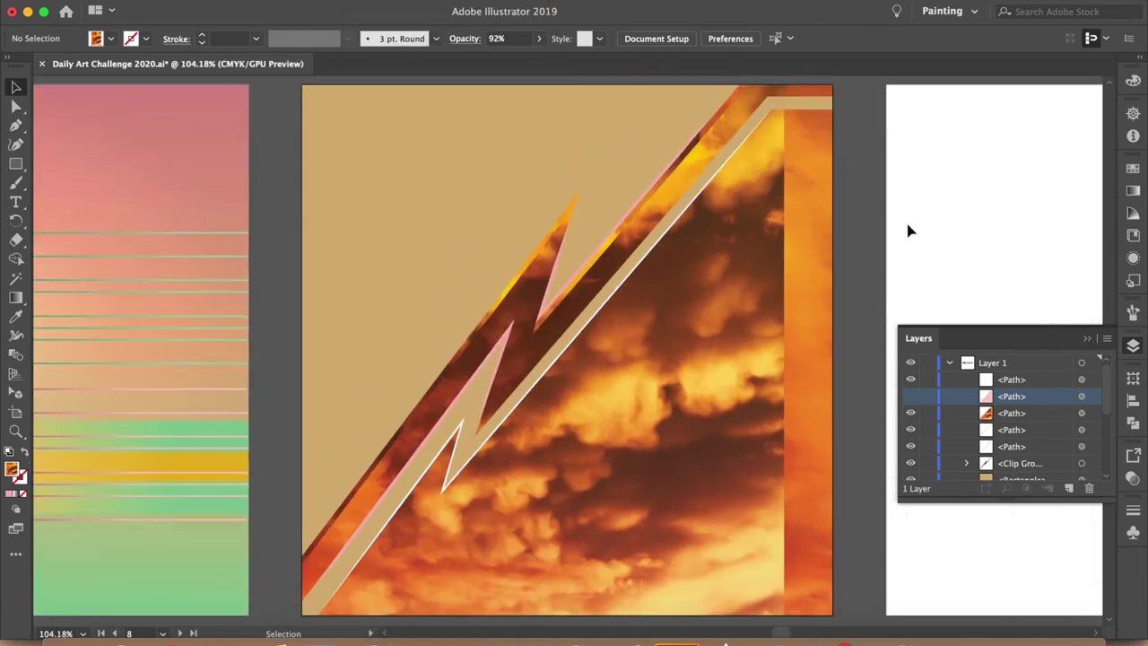
Select the pink lightning outlines and inspect their fill swatches
click(658, 185)
shift+click(431, 422)
click(938, 130)
click(632, 289)
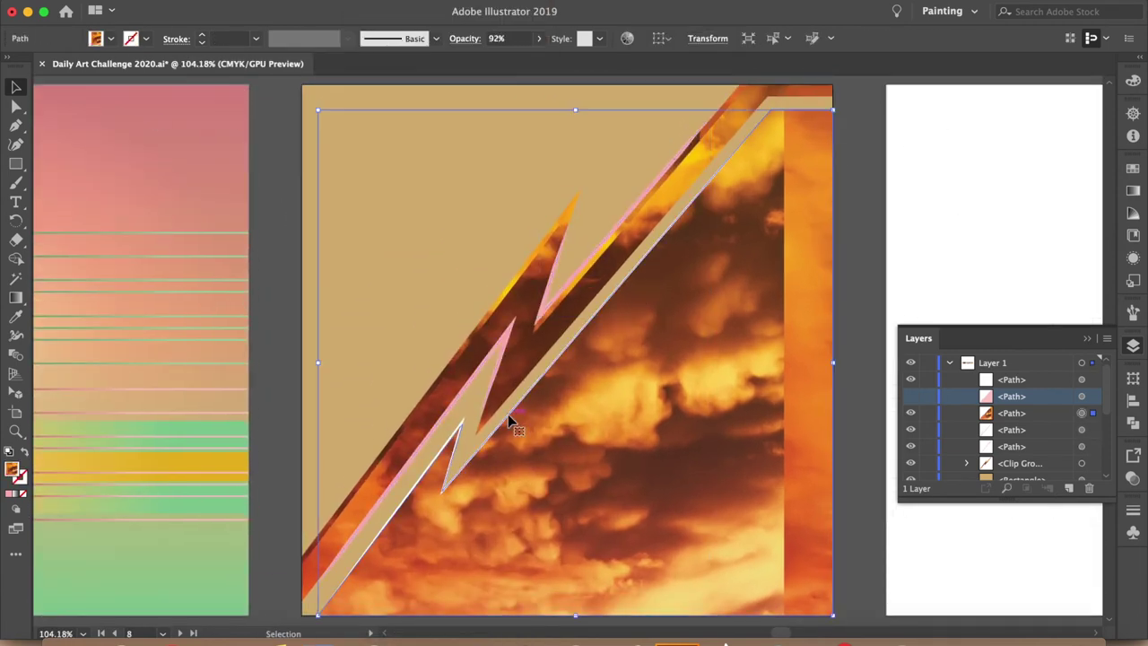
click(1081, 379)
click(95, 38)
click(274, 154)
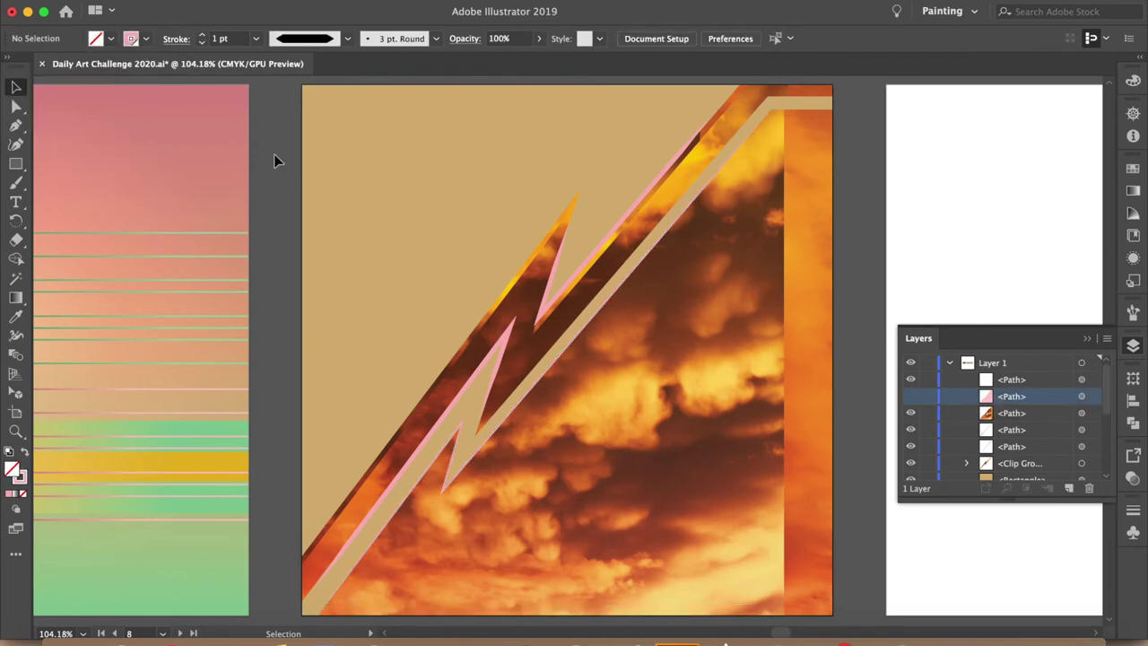
Pick the outline via the Layers clip group, try a 5 pt stroke, then undo to 3 pt
click(582, 271)
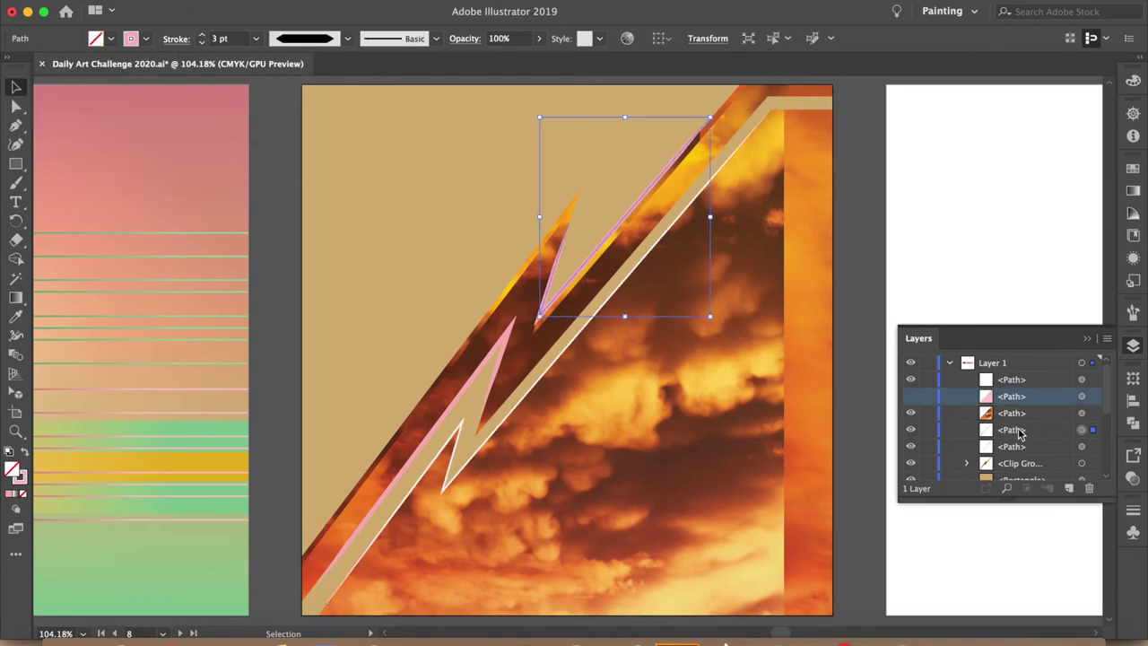
click(993, 238)
click(1081, 416)
click(1087, 437)
click(201, 34)
click(202, 34)
click(249, 173)
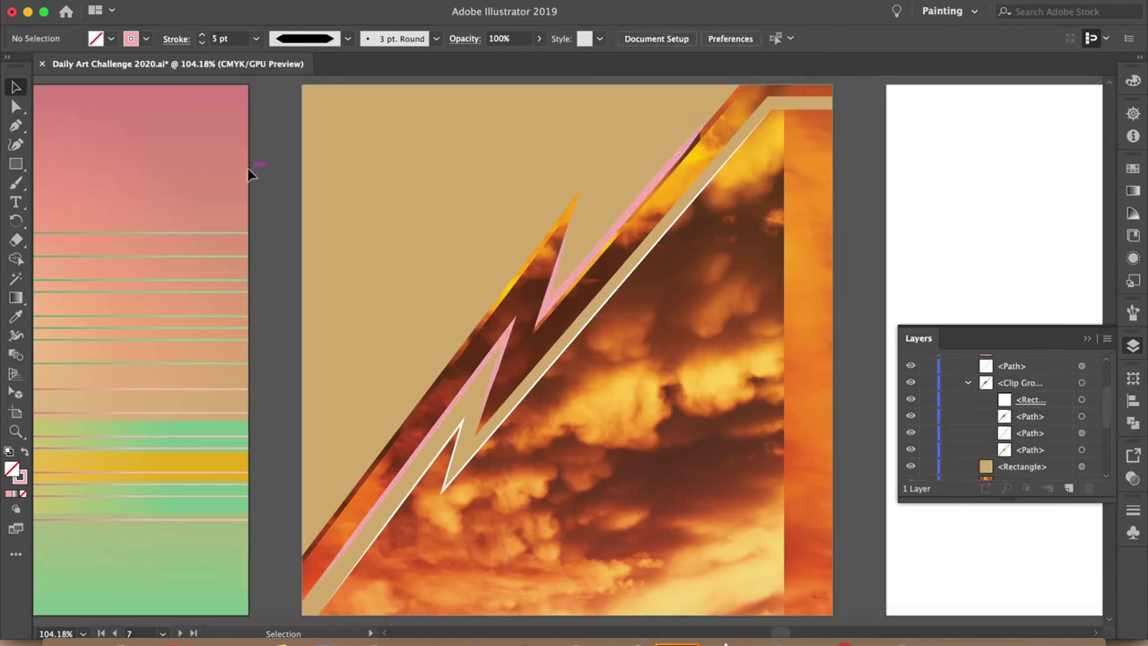
key(ctrl+z)
key(ctrl+z)
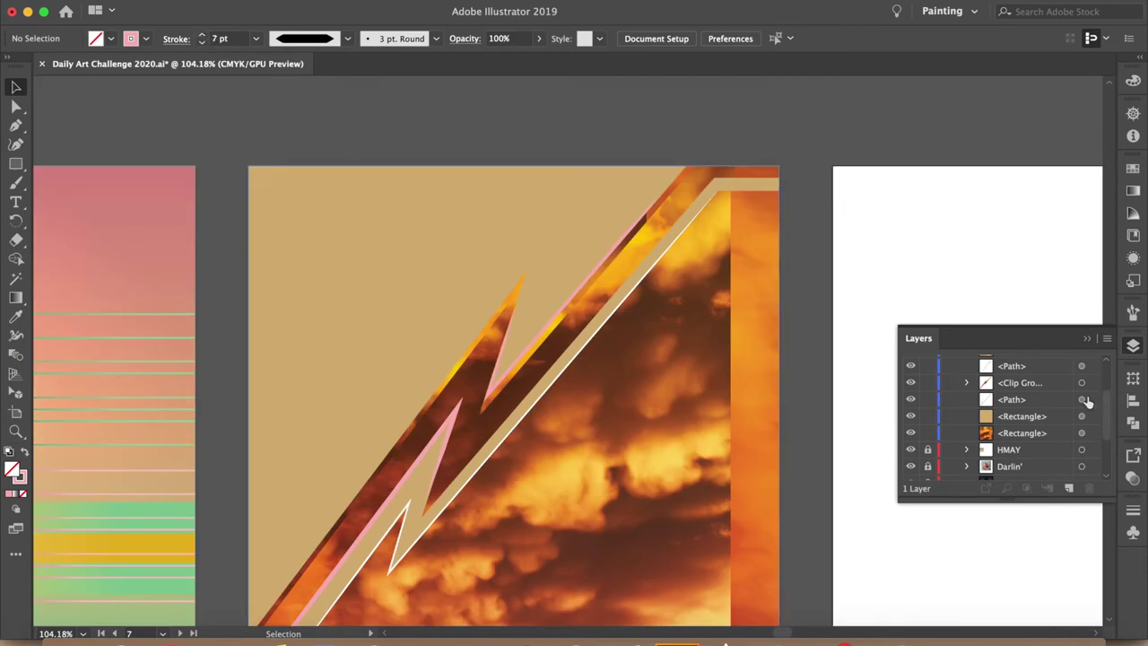
click(1082, 399)
click(225, 120)
scroll(225, 120, down, 3)
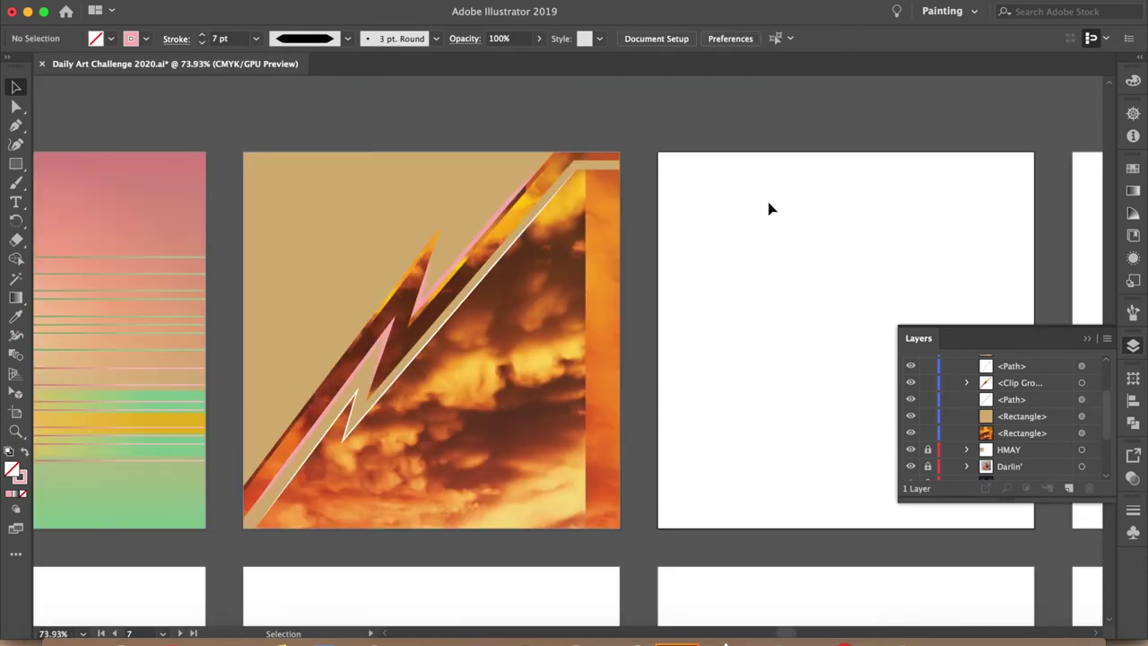
Extend the pink outline's end to the artboard's top-right corner
scroll(768, 209, up, 3)
click(593, 84)
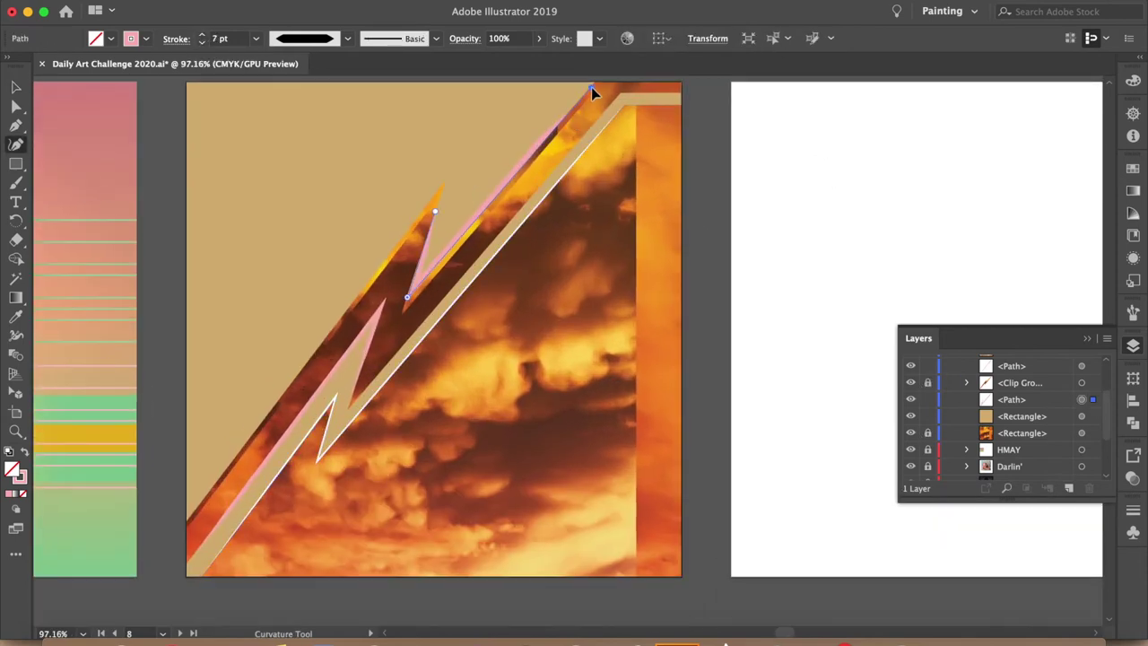
key(v)
click(531, 155)
key(shift+grave)
click(835, 252)
Unlock the clip group and rectangles with Cmd+Alt+2 and deselect everything
scroll(836, 248, down, 1)
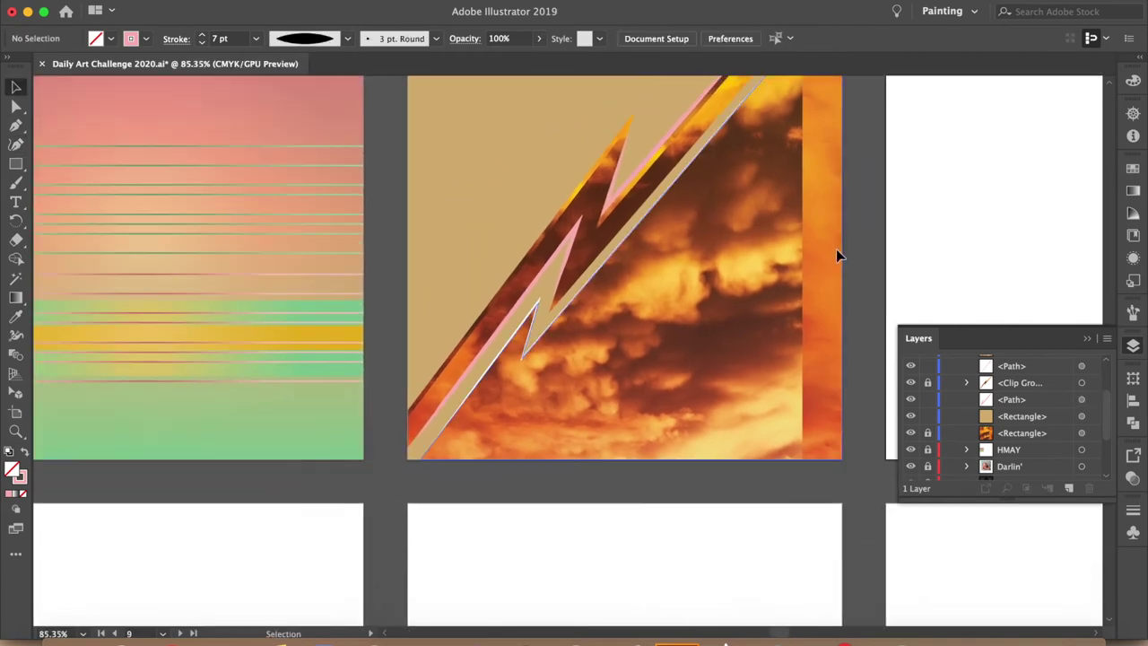
scroll(933, 251, up, 2)
scroll(933, 253, left, 2)
scroll(933, 253, down, 1)
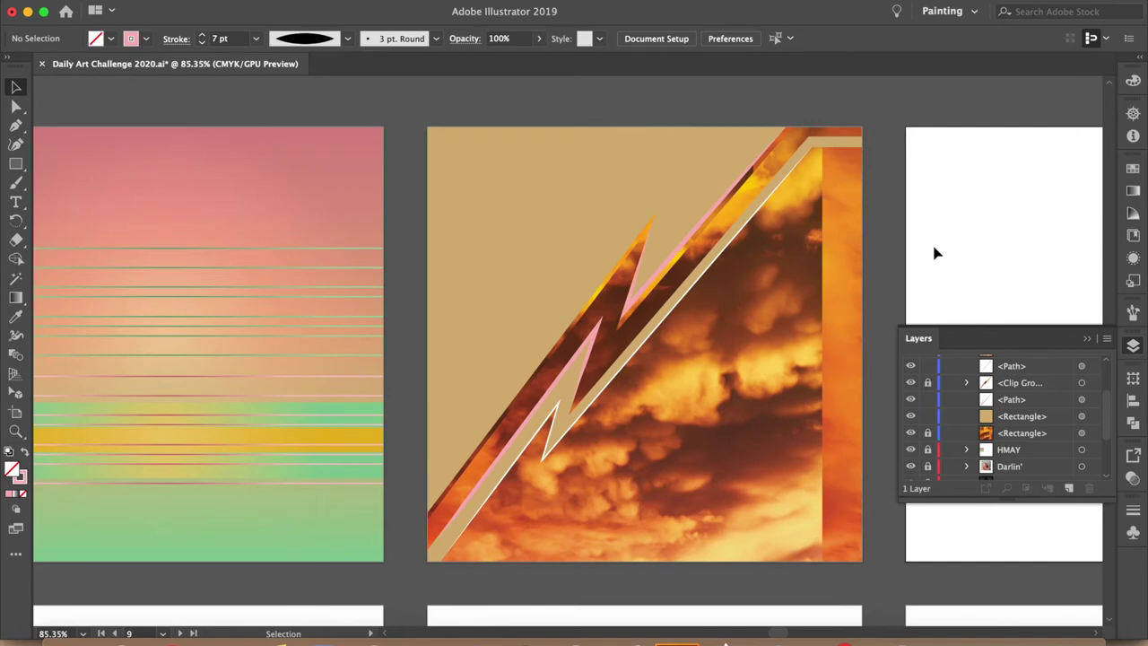
click(1081, 399)
click(1056, 199)
scroll(1031, 165, left, 1)
scroll(1032, 165, down, 1)
key(ctrl+alt+2)
key(ctrl+shift+a)
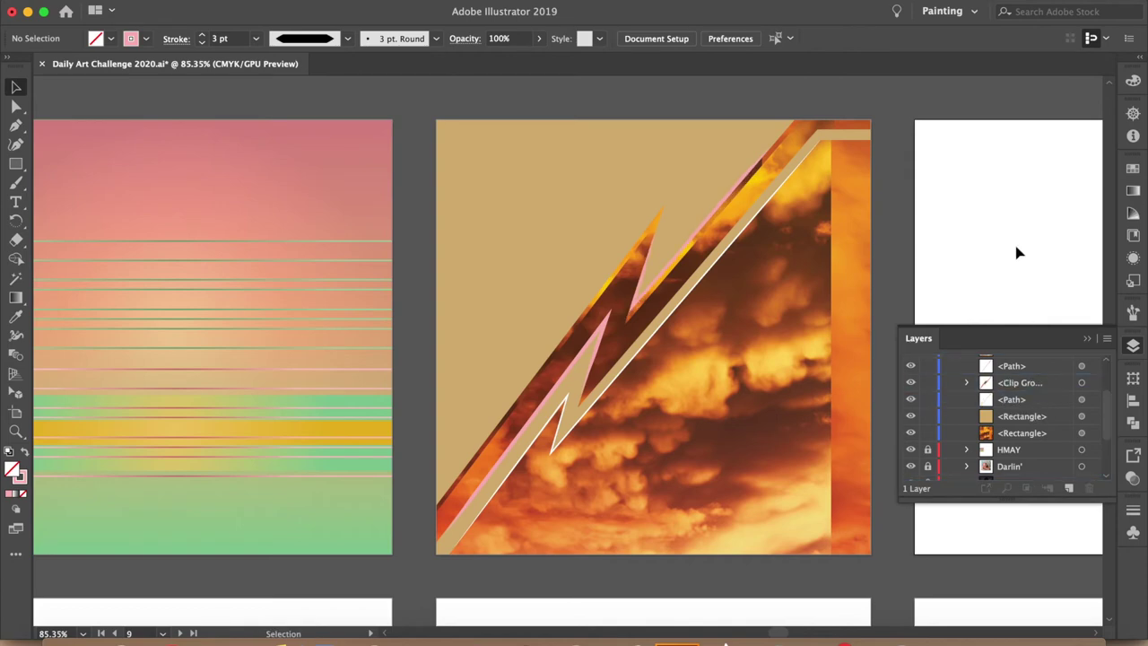
Drag the pink outline's bottom end to the artboard's bottom-left corner
scroll(1019, 296, left, 1)
scroll(1019, 296, down, 1)
click(1082, 399)
click(1063, 283)
key(ctrl+z)
click(251, 88)
scroll(1071, 251, up, 3)
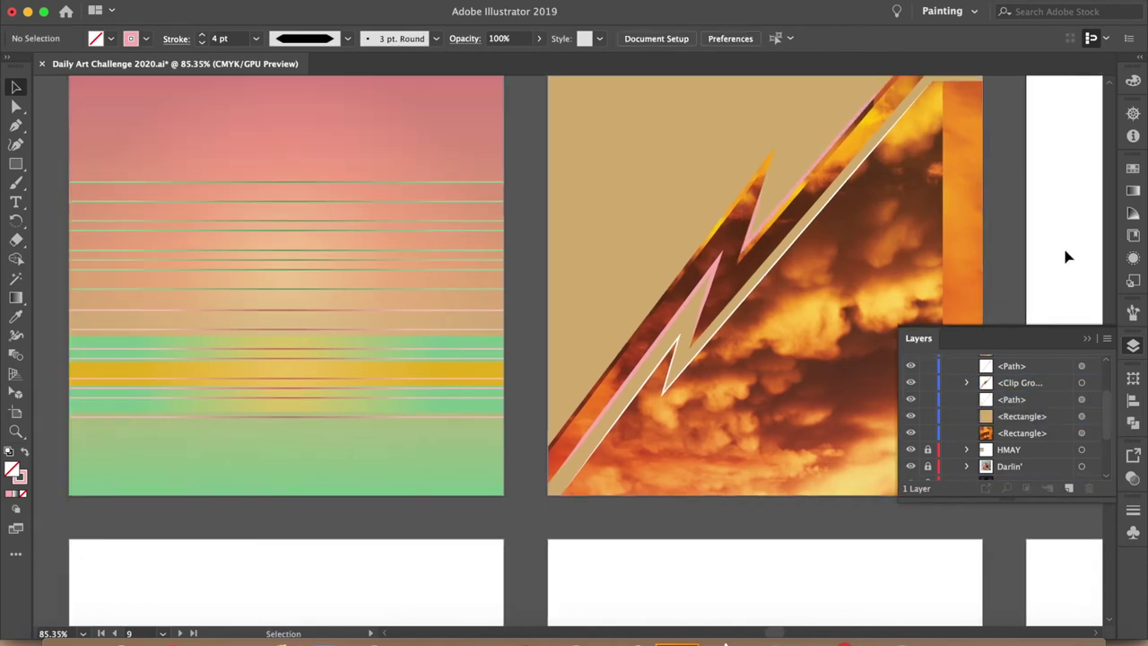
click(607, 417)
key(shift+grave)
drag(529, 511, 514, 531)
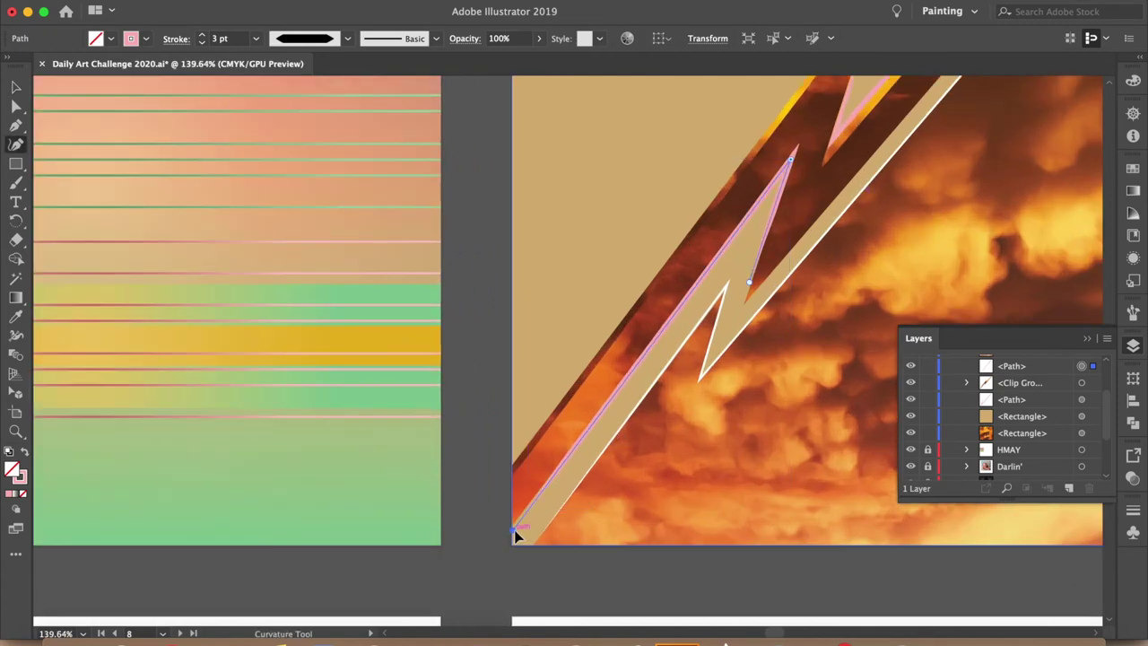
key(v)
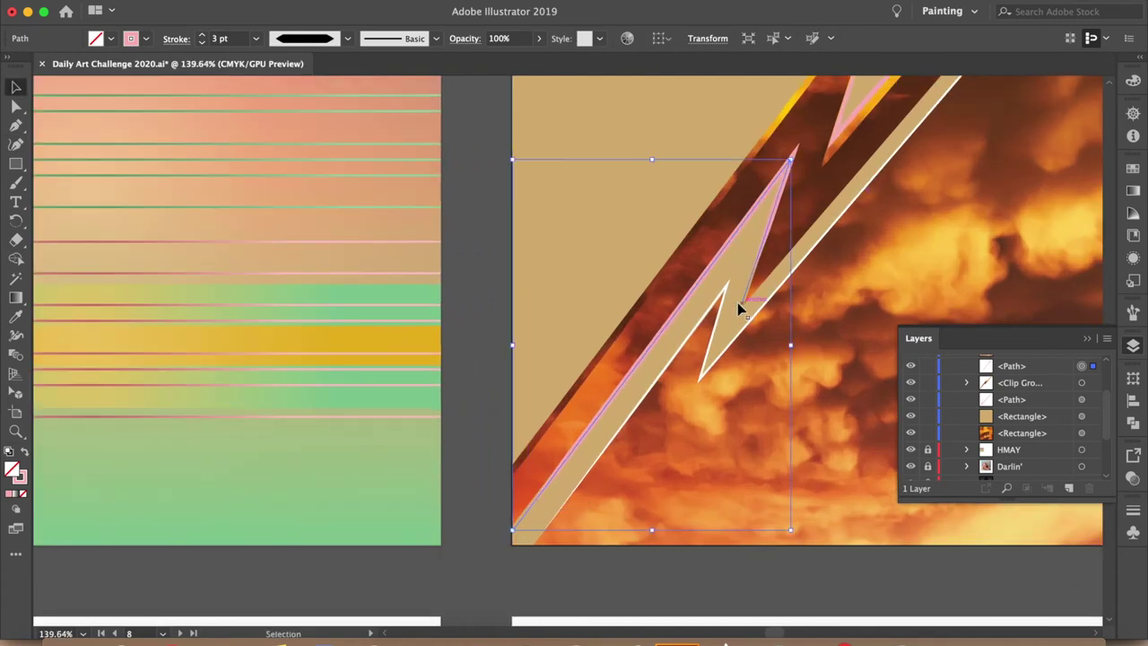
click(486, 304)
Re-check the extended outline's anchor points in curve editing, then deselect it
scroll(486, 303, down, 3)
scroll(1040, 231, down, 1)
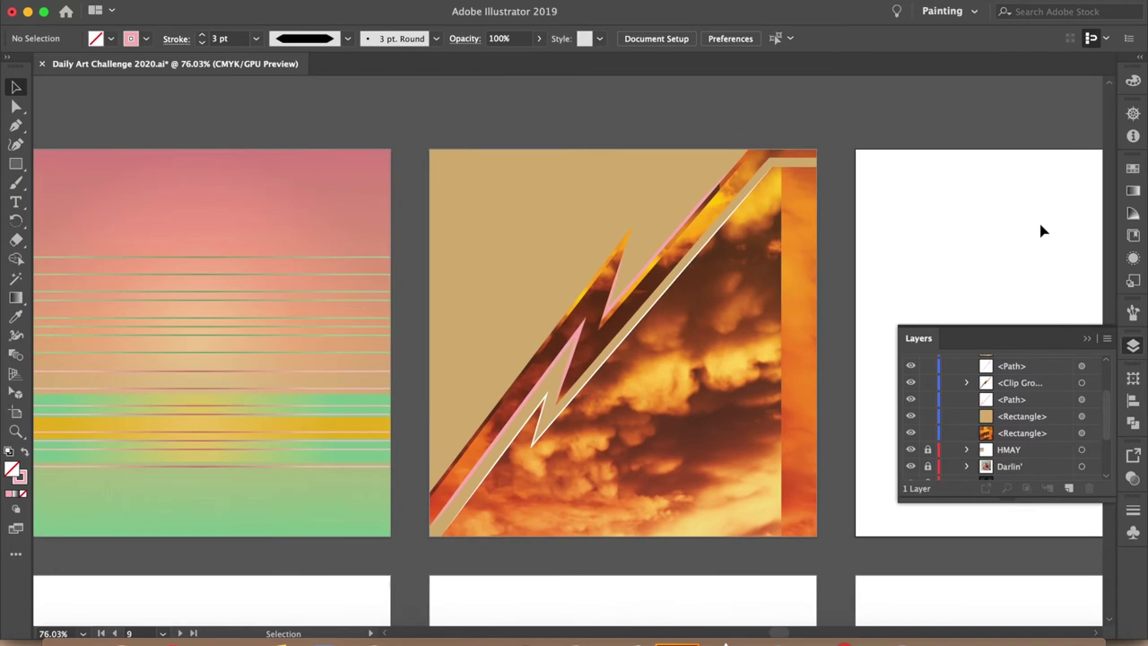
key(ctrl+z)
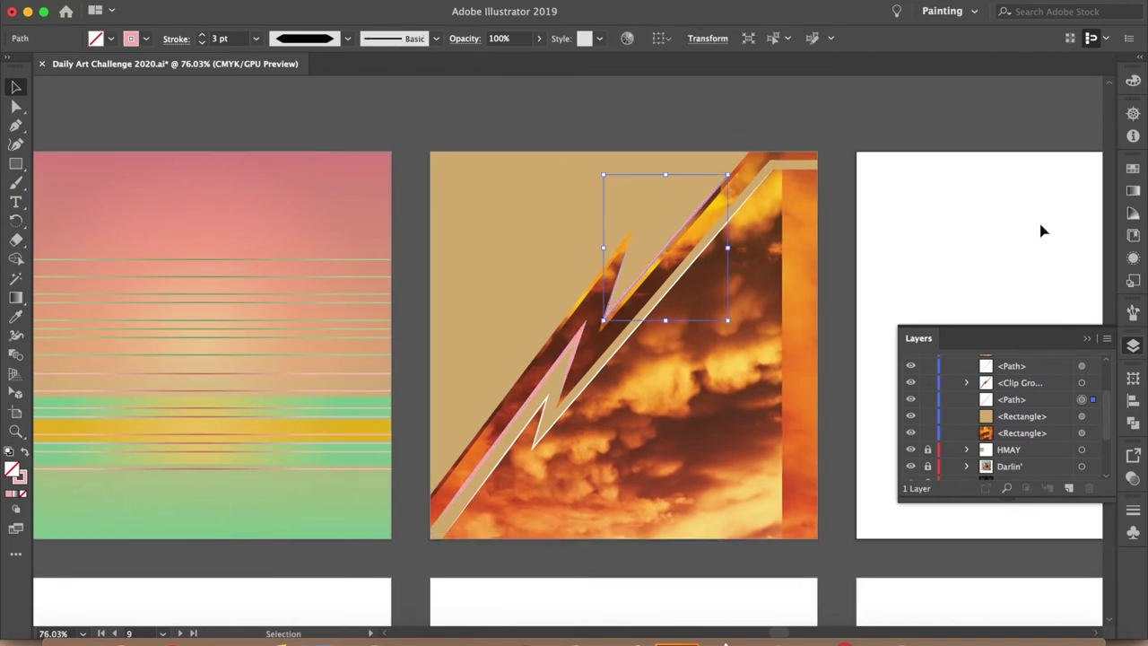
click(292, 100)
key(ctrl+equal)
key(ctrl+z)
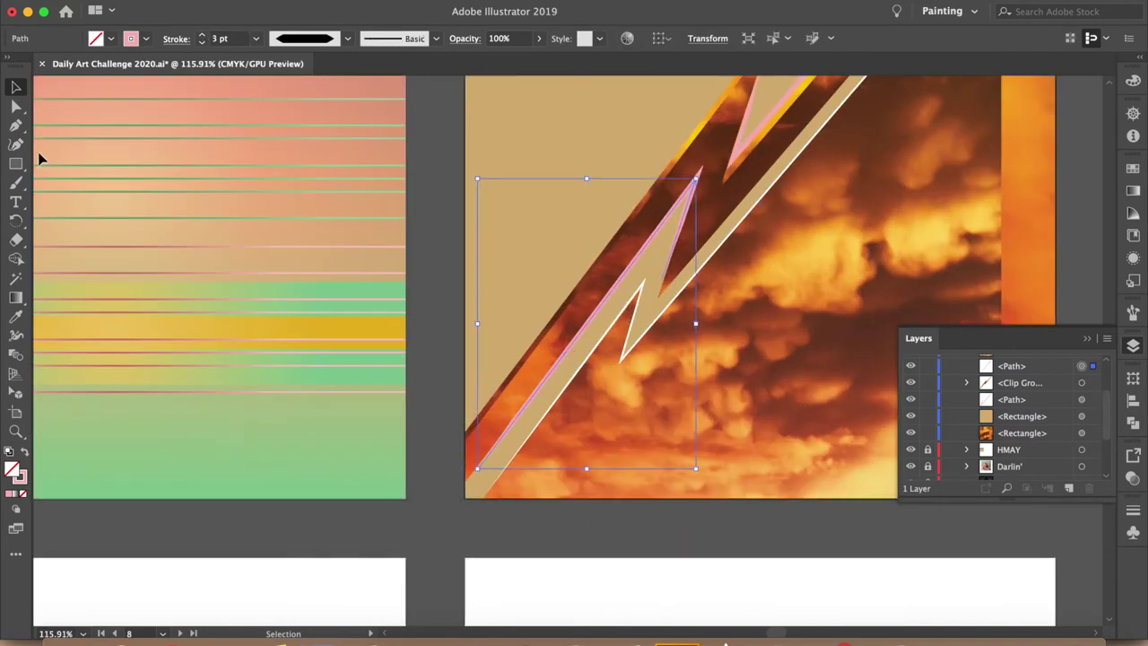
click(16, 144)
key(v)
click(432, 456)
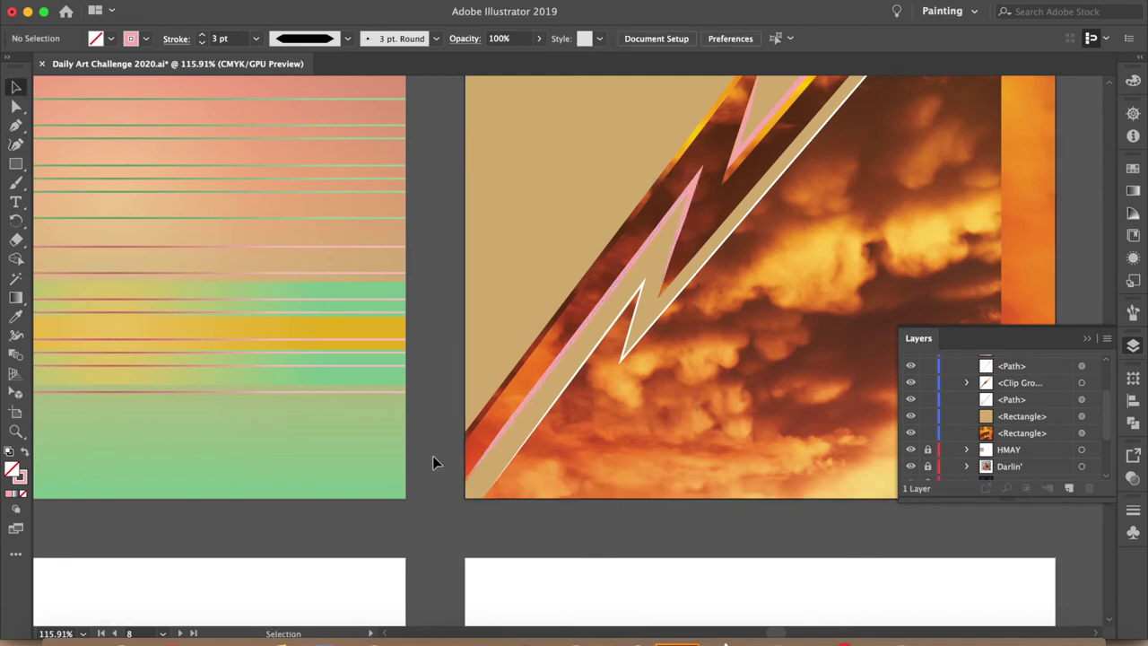
scroll(432, 455, down, 3)
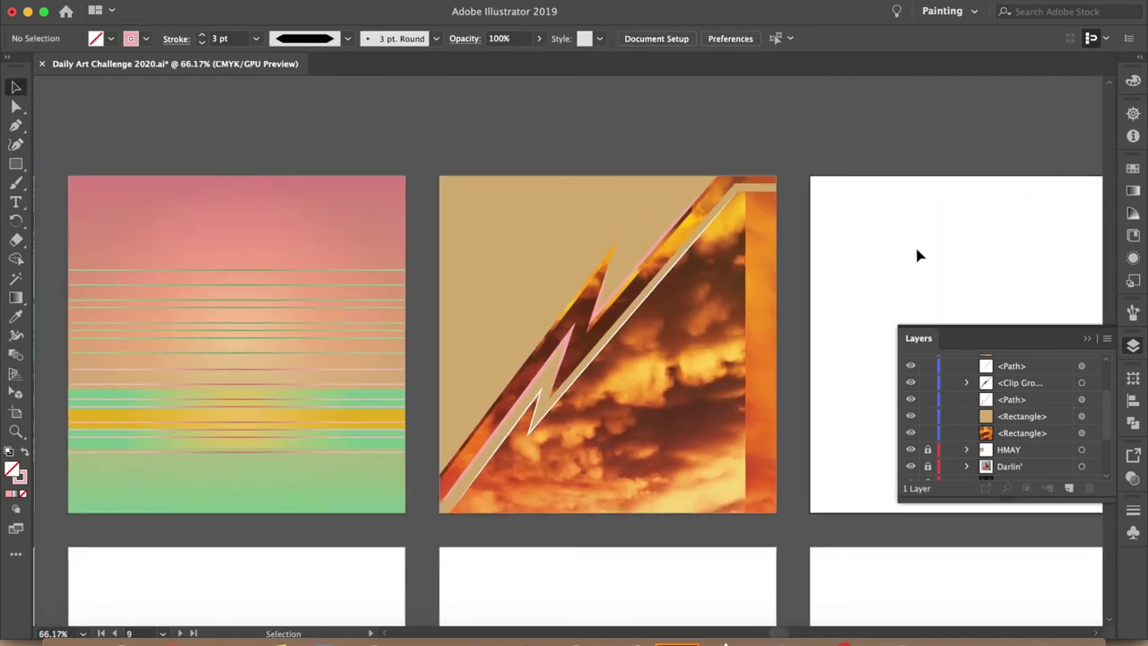
scroll(918, 255, up, 1)
scroll(1038, 401, up, 2)
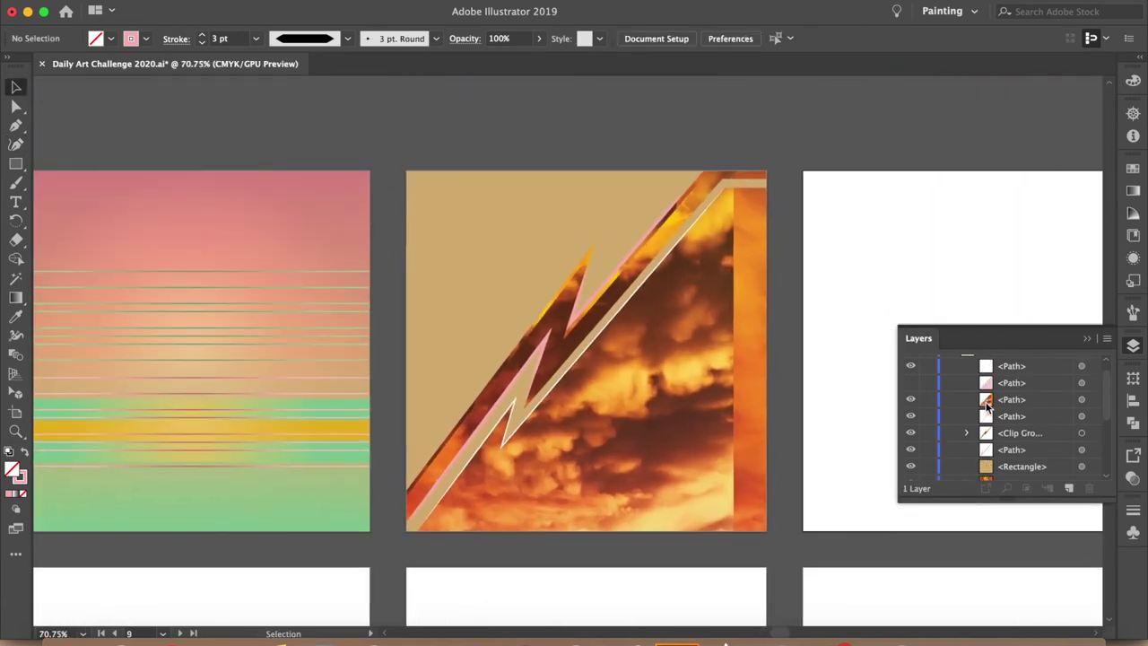
Unhide the pink shape, set its opacity to 100%, and nudge it slightly down
click(911, 382)
click(1082, 383)
click(538, 39)
drag(519, 59, 539, 59)
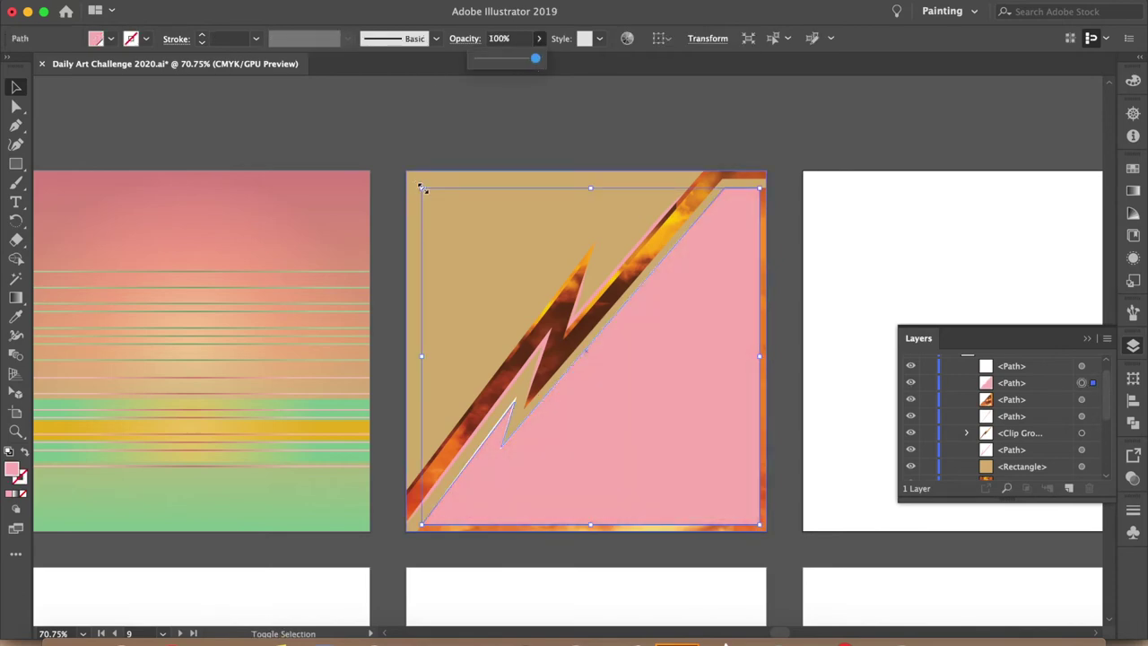
drag(712, 387, 713, 392)
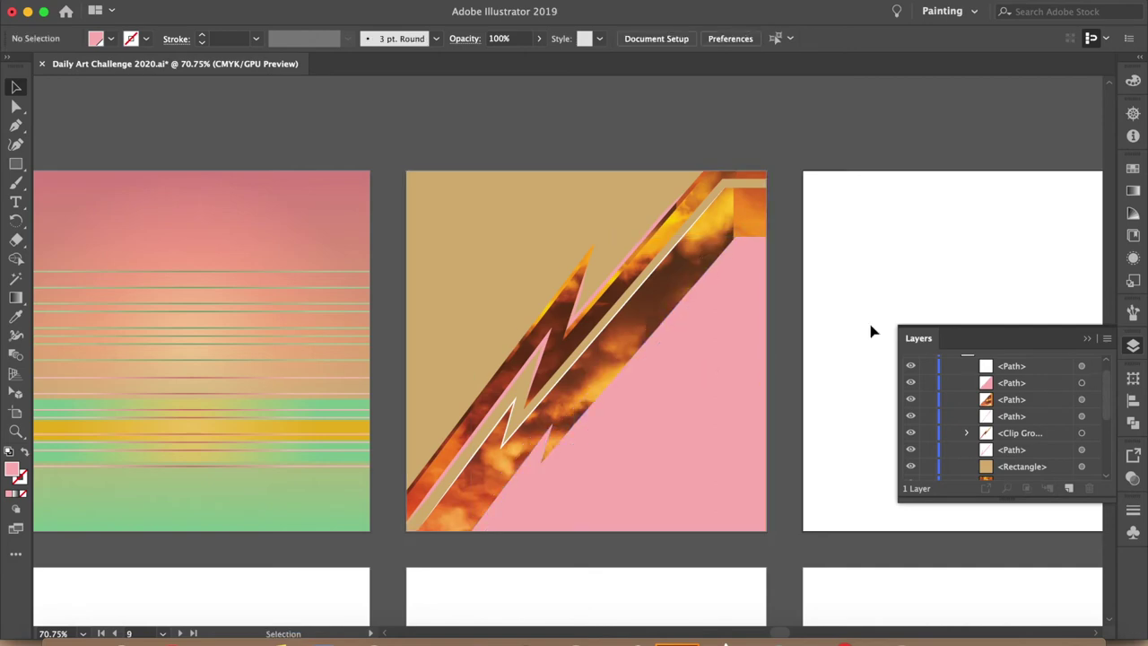
scroll(862, 322, up, 2)
scroll(380, 534, up, 2)
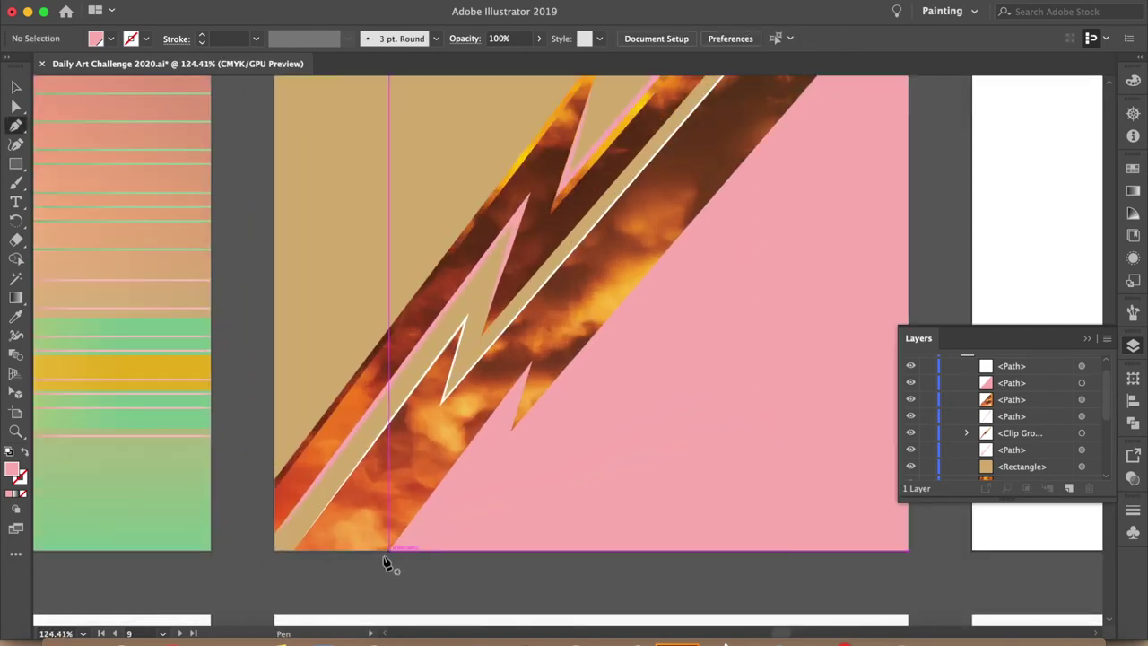
Select the pink shape and adjust its fill colour options
scroll(533, 366, right, 3)
click(708, 204)
click(111, 38)
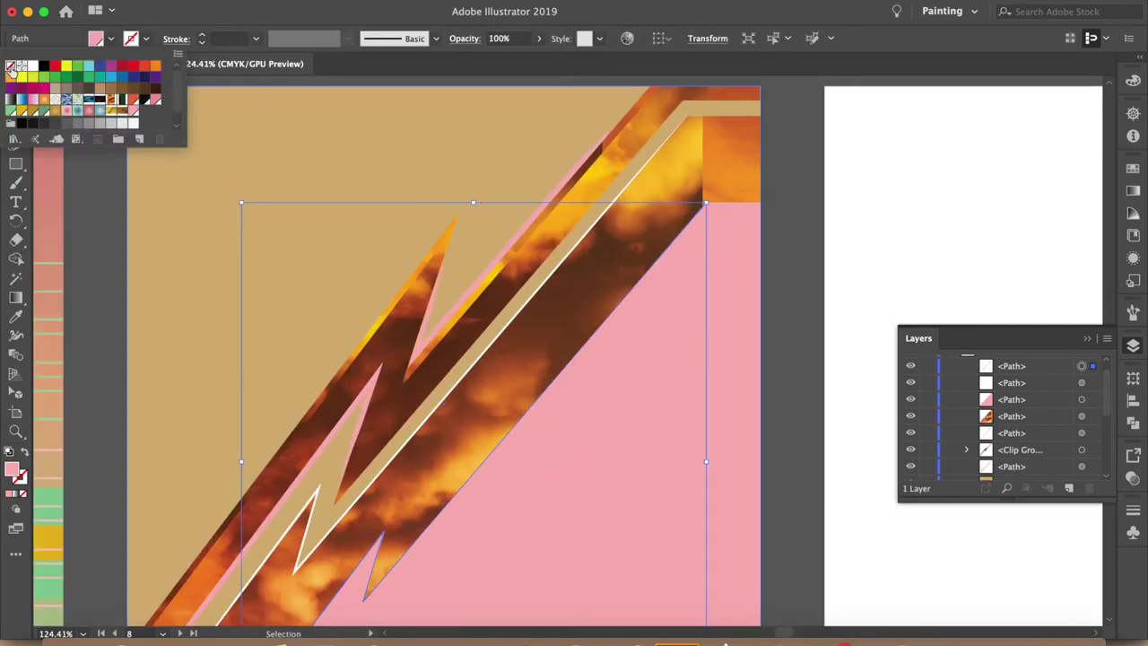
click(11, 80)
click(825, 225)
scroll(888, 232, down, 2)
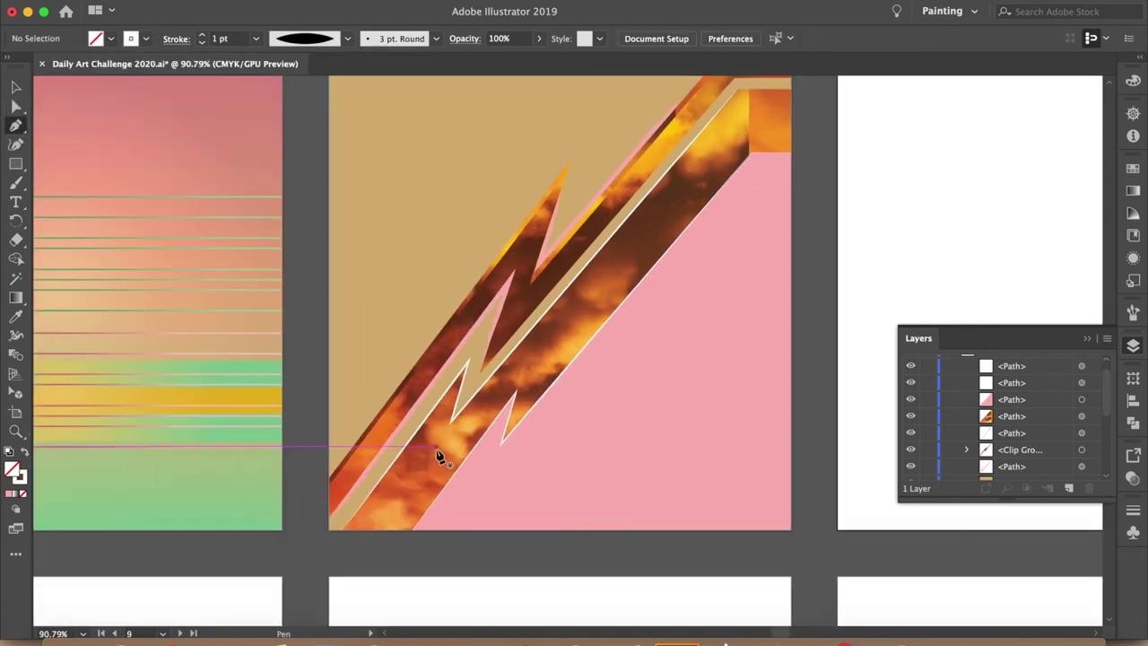
Add an anchor on the pink edge and pull it up-right into a sharp spike
ctrl+click(471, 451)
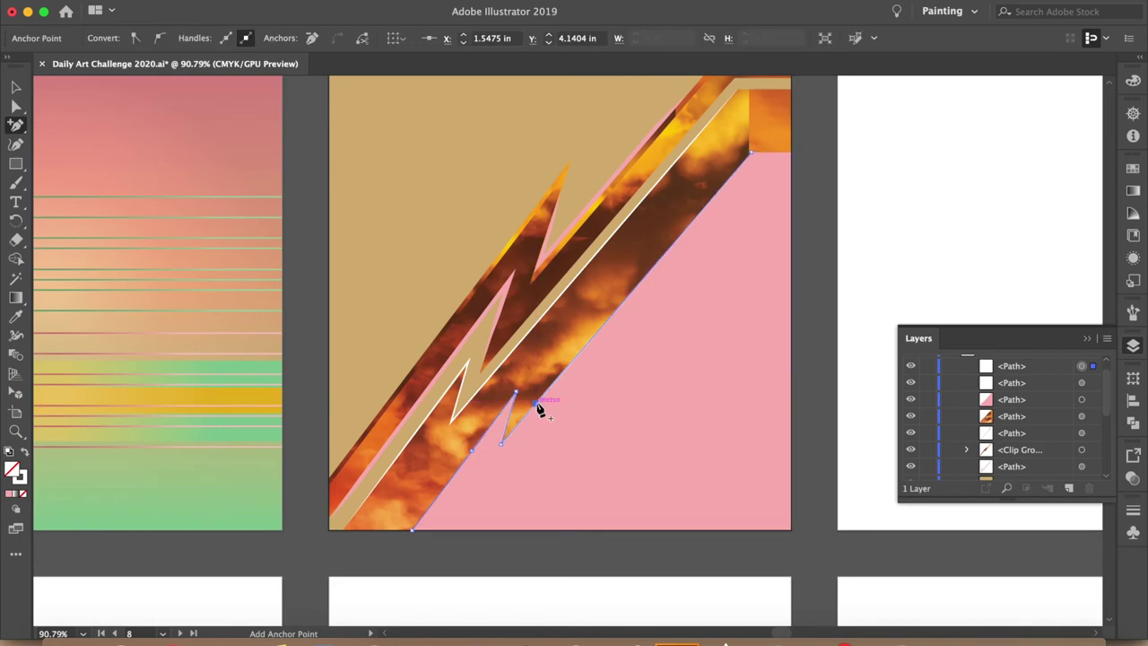
drag(439, 403, 516, 393)
key(v)
click(633, 473)
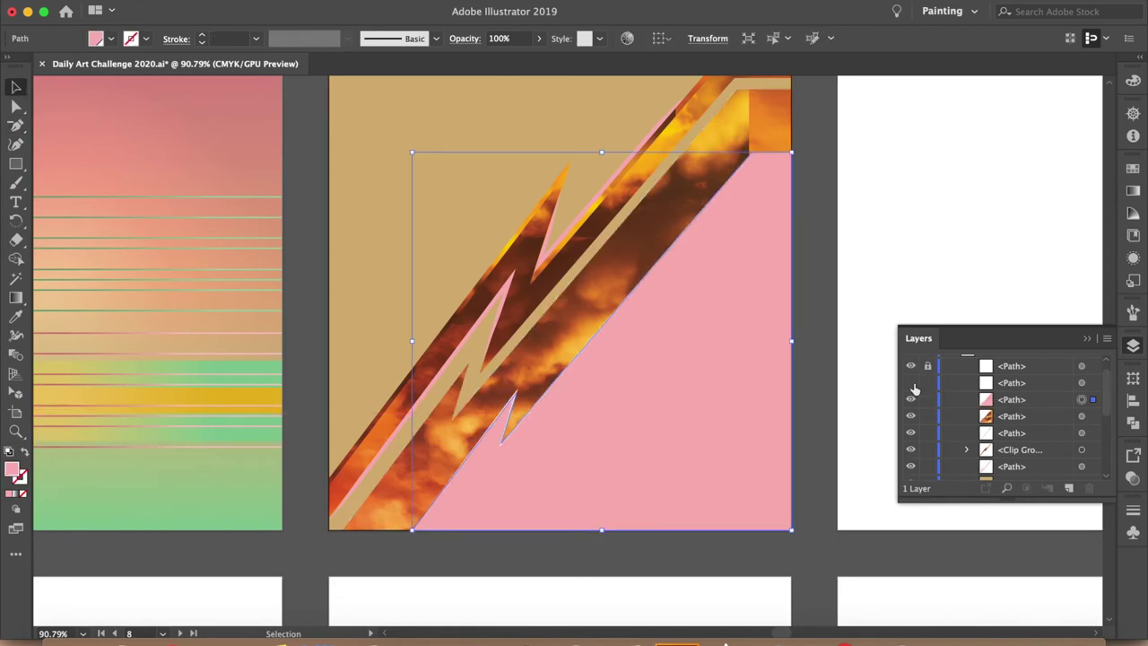
key(shift+grave)
drag(478, 442, 564, 406)
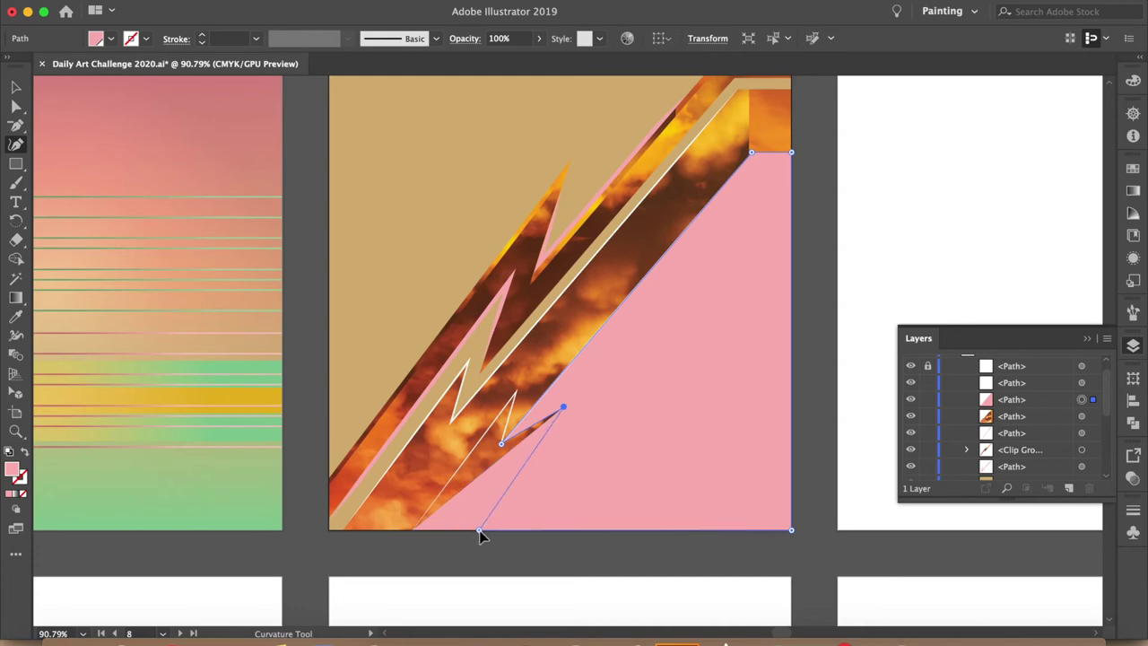
key(v)
click(823, 324)
Inspect the pink shape's new anchors with the Curvature tool, then deselect it
scroll(822, 324, up, 1)
key(shift+grave)
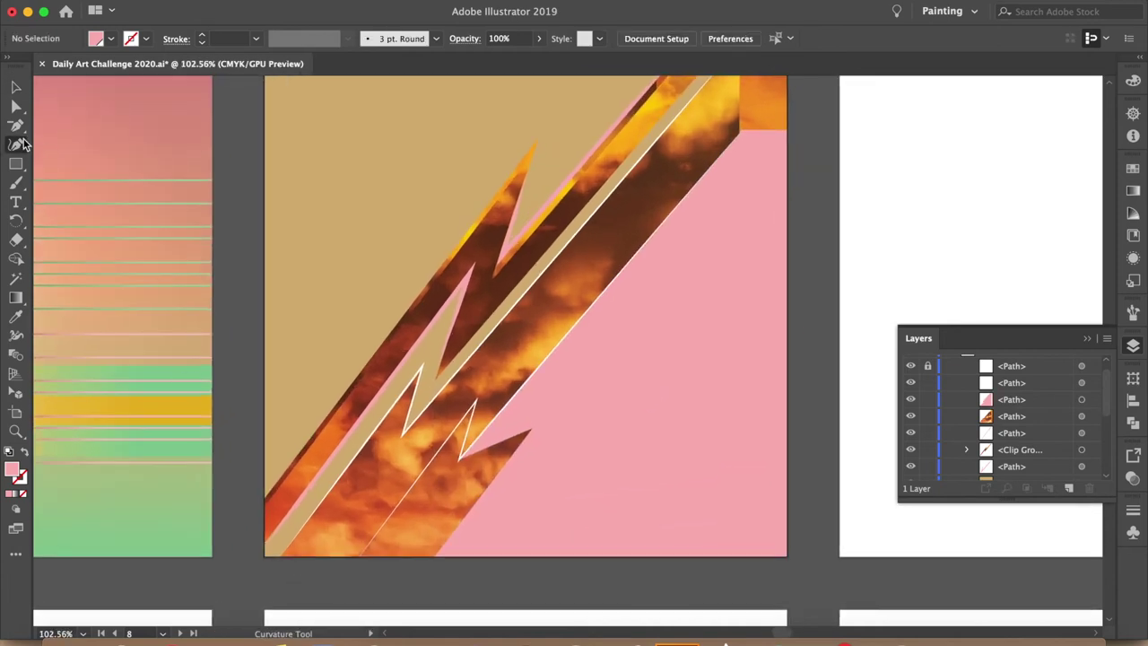
click(534, 435)
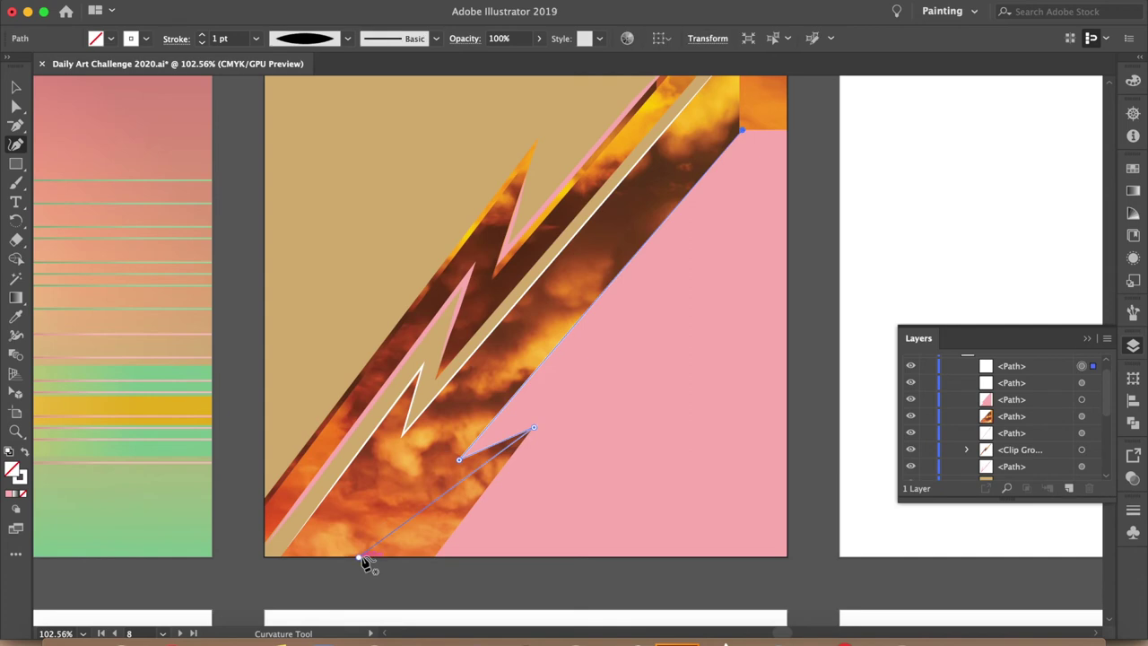
key(v)
click(511, 592)
scroll(510, 592, down, 3)
scroll(757, 458, up, 3)
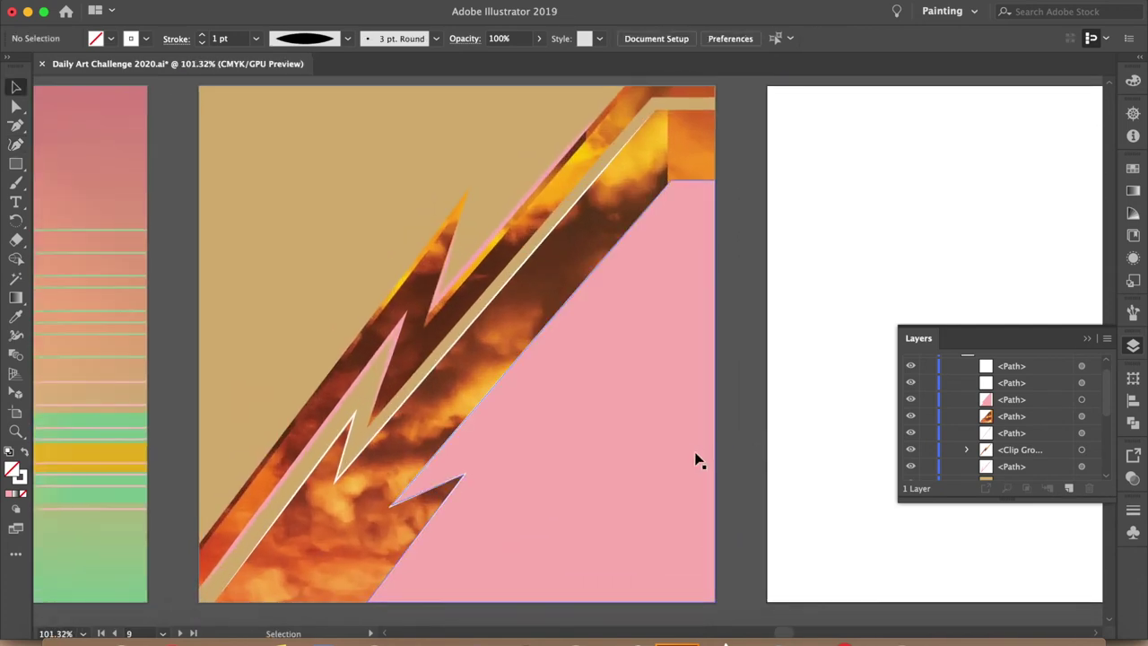
click(694, 461)
click(210, 428)
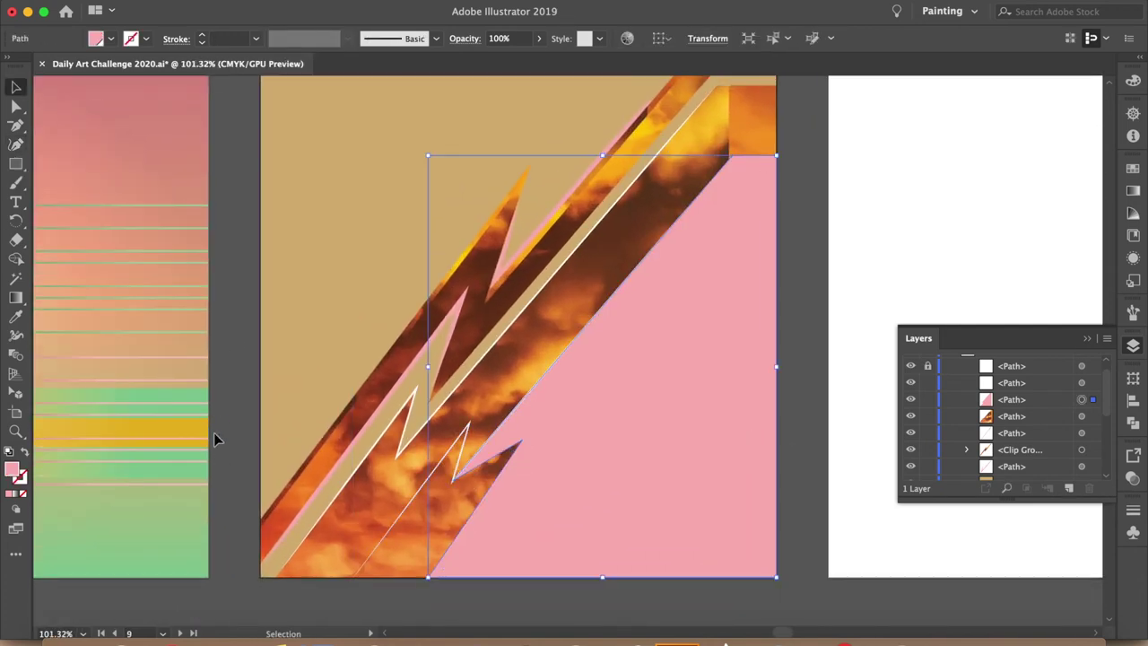
Review the finished zigzag notch once more and return to the Selection tool
key(shift+grave)
click(440, 579)
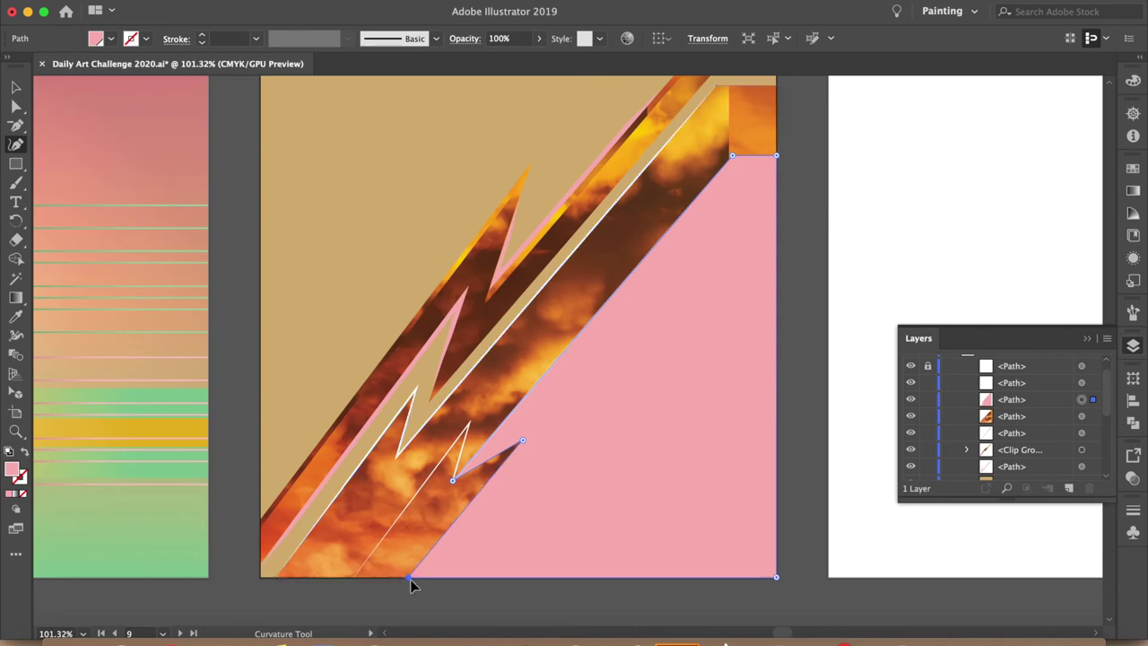
key(ctrl+shift+a)
scroll(439, 619, down, 3)
scroll(439, 619, up, 3)
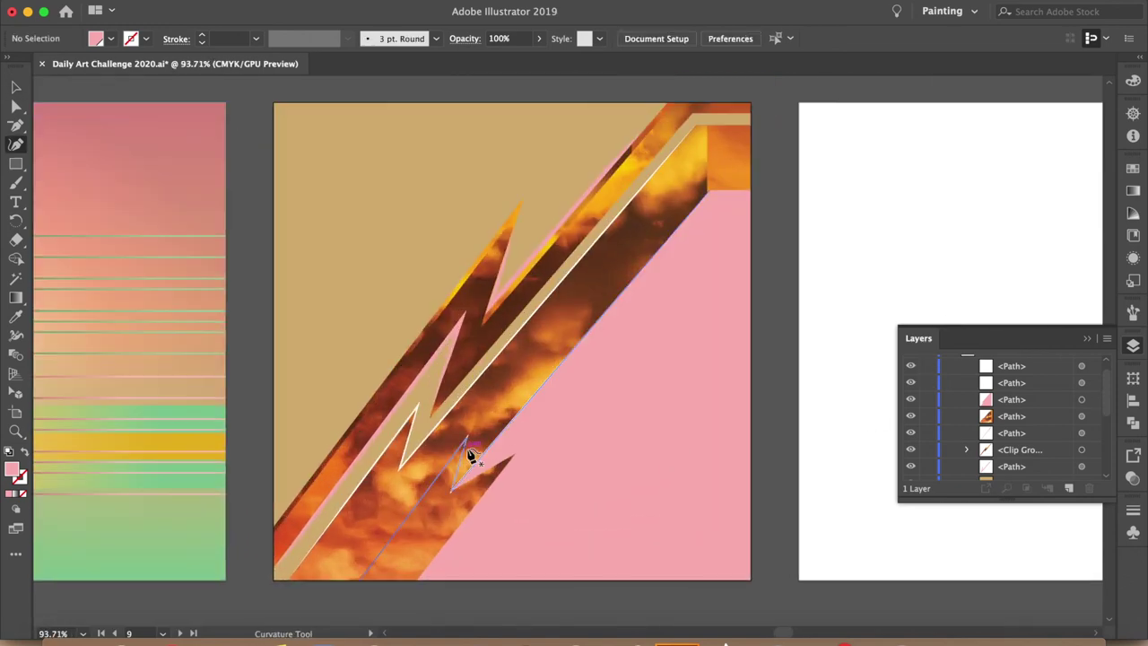
key(v)
scroll(816, 497, down, 2)
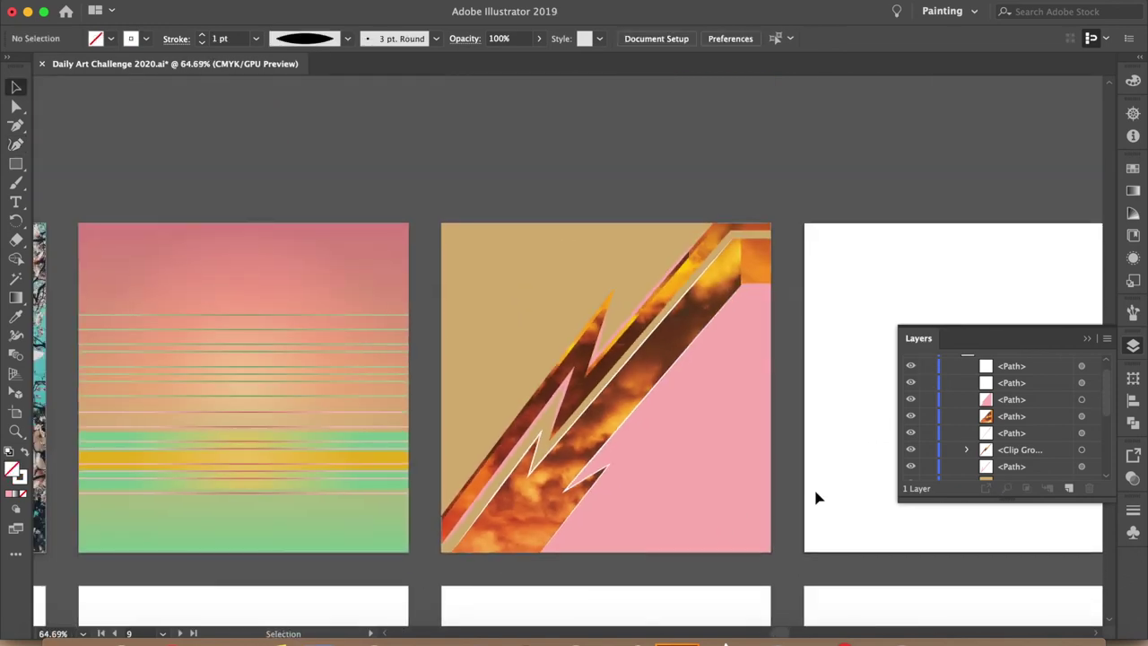
scroll(790, 500, up, 2)
scroll(790, 499, down, 2)
scroll(790, 499, up, 3)
scroll(790, 500, up, 3)
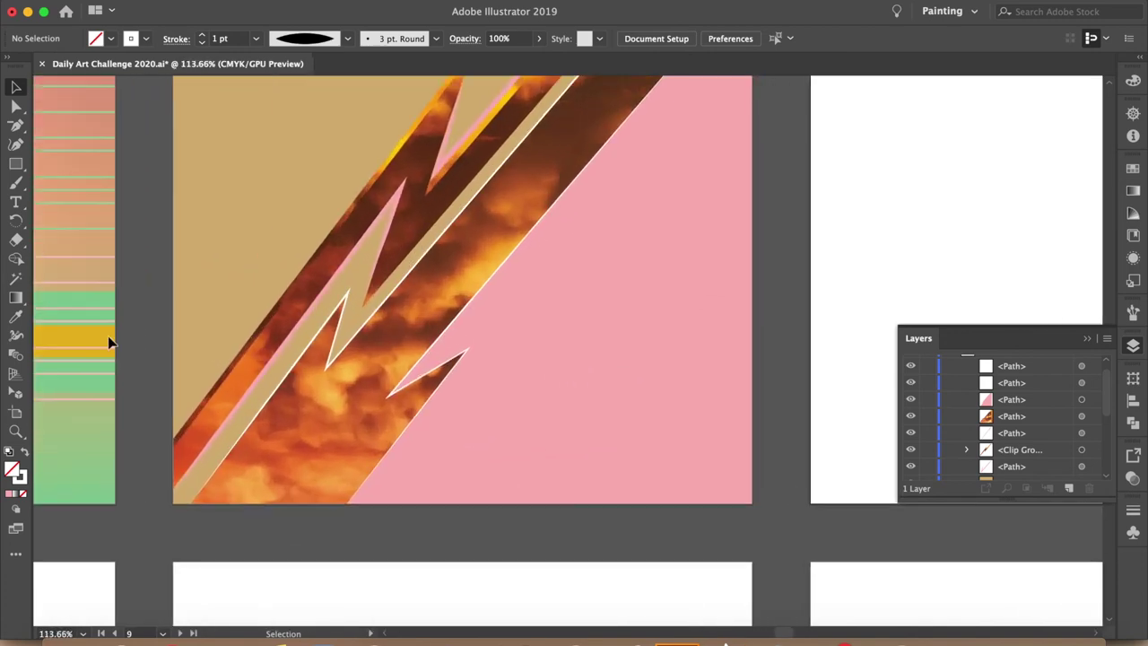
Draw the first white outline line along the lower zigzag down to the artboard's bottom
drag(386, 409, 429, 395)
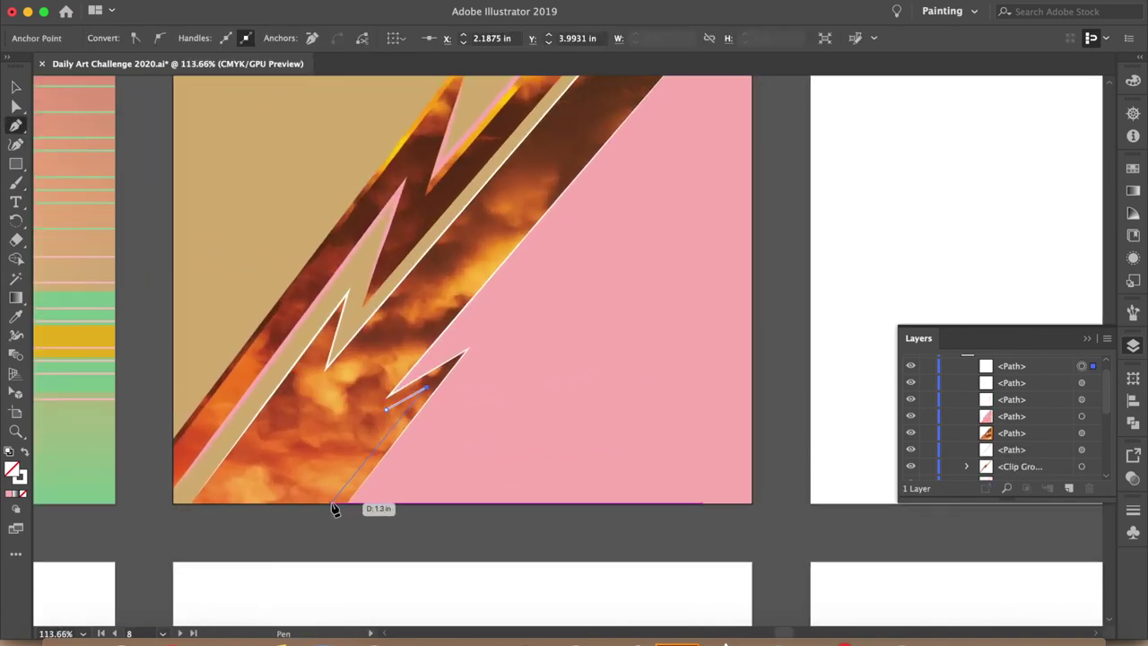
click(333, 502)
ctrl+click(303, 543)
key(v)
scroll(303, 542, down, 1)
scroll(303, 543, up, 1)
click(912, 195)
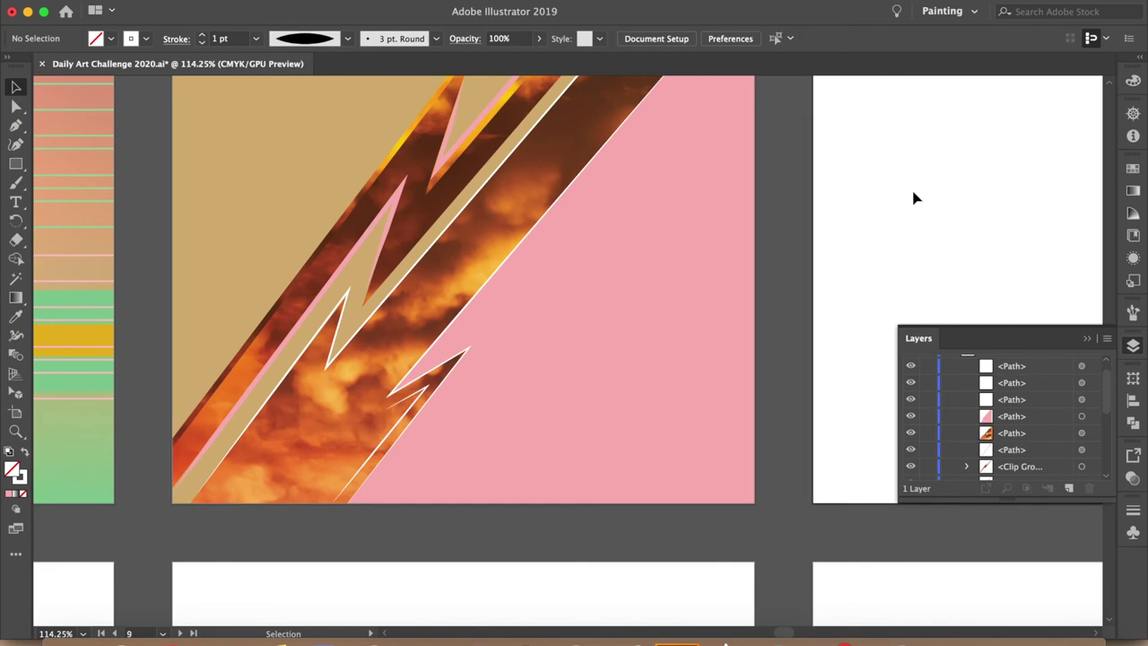
scroll(913, 195, down, 2)
scroll(912, 195, up, 1)
scroll(912, 195, up, 3)
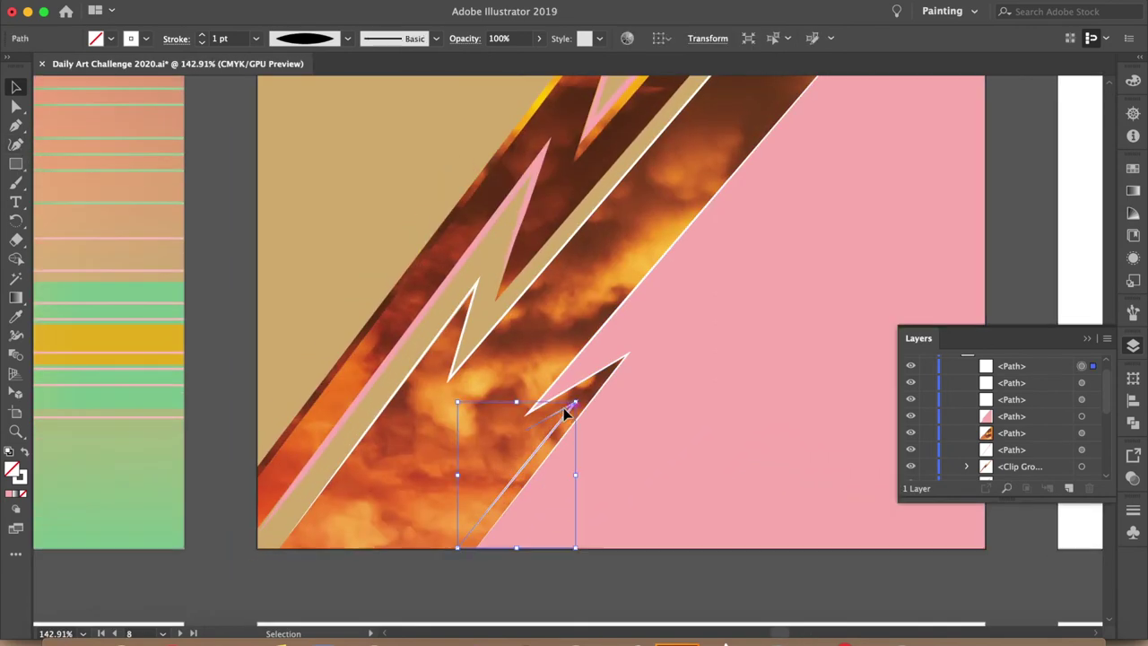
Draw a second white line from the zigzag tip down across the band
key(p)
click(708, 176)
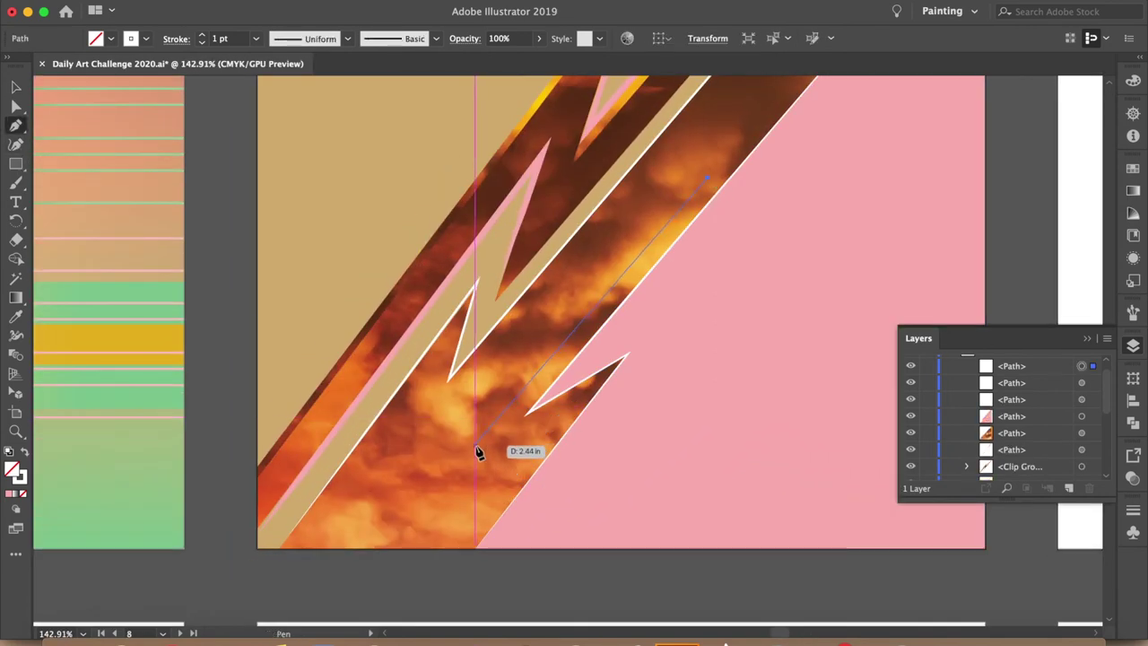
click(478, 451)
key(v)
click(238, 177)
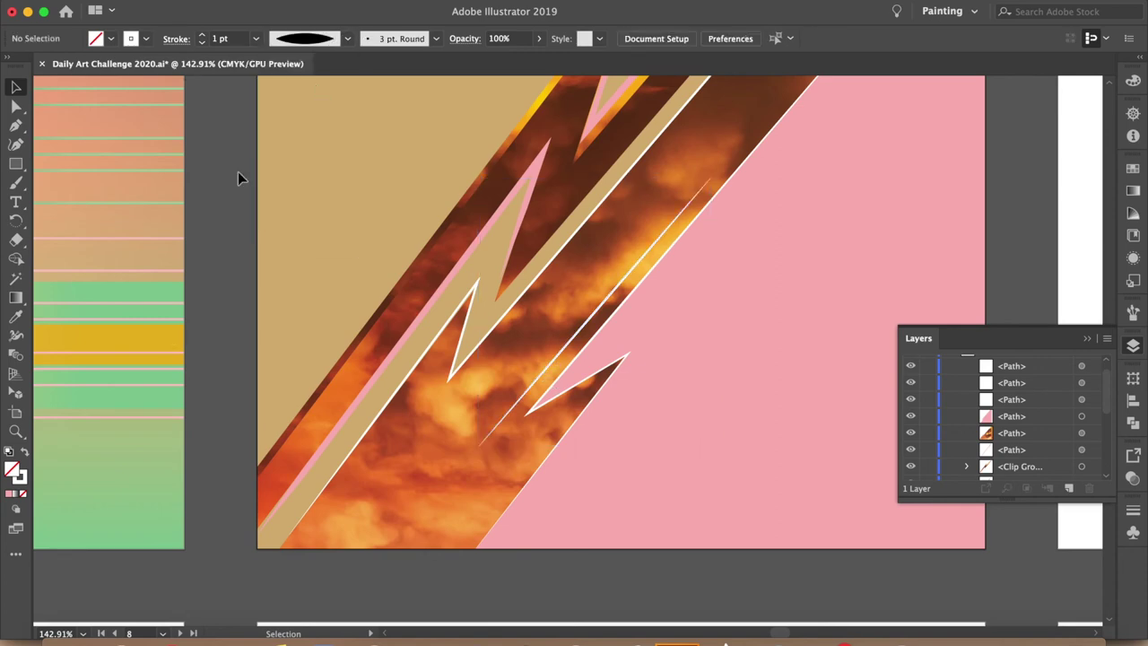
scroll(238, 177, down, 2)
scroll(346, 288, up, 2)
Extend the white outline with a final point near the band and adjust its curve
key(p)
click(428, 392)
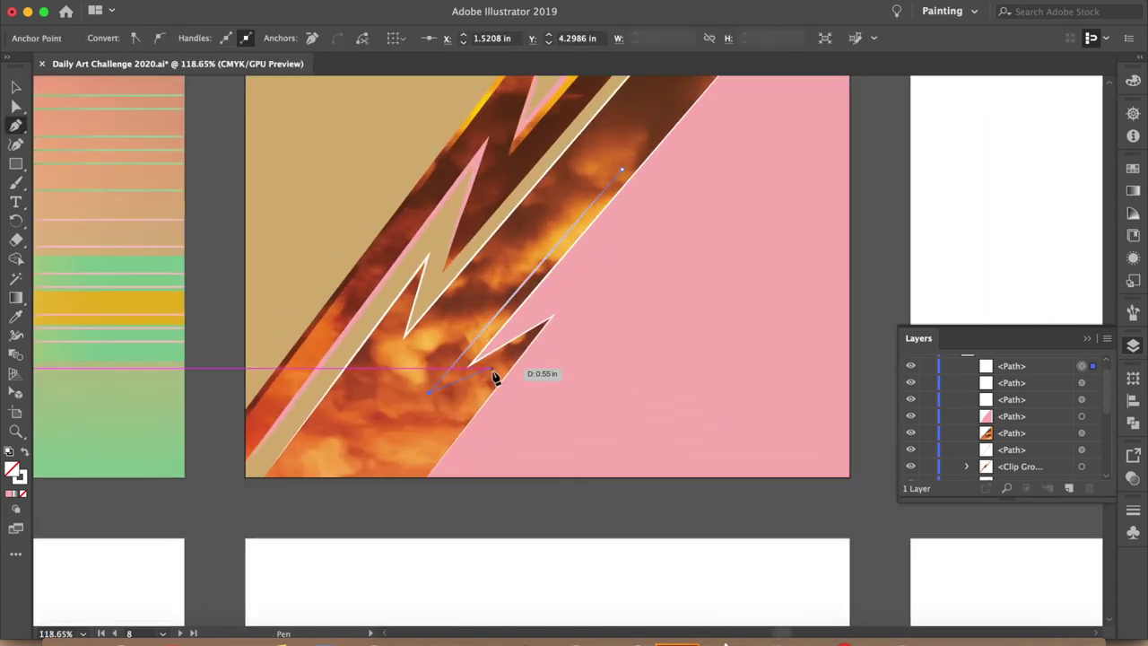
key(v)
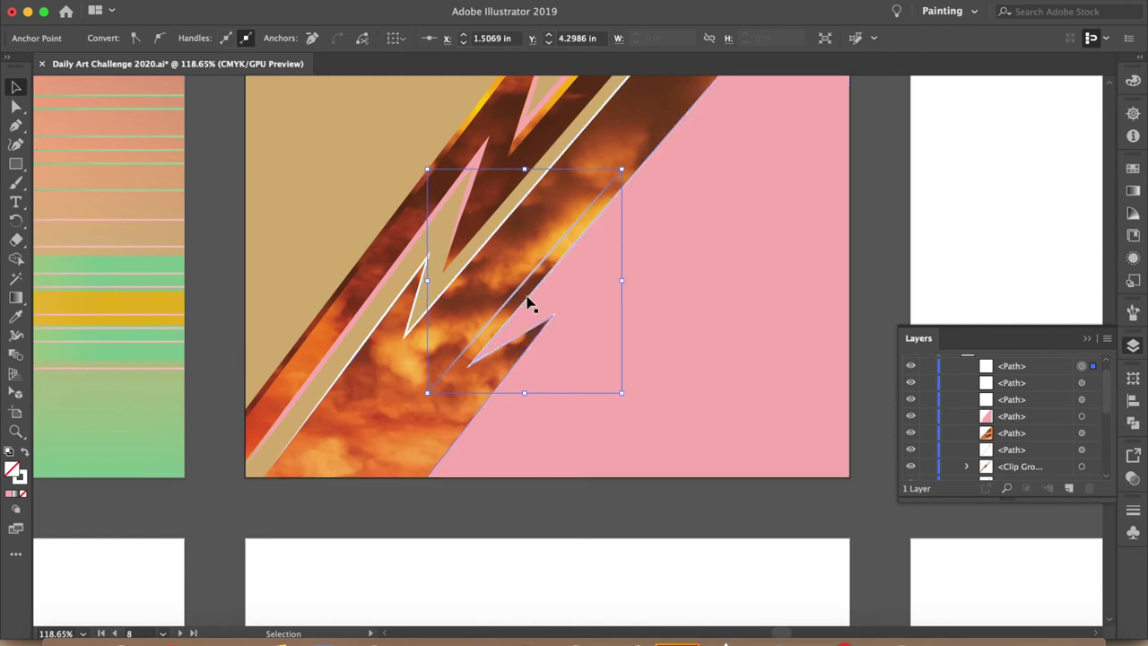
key(p)
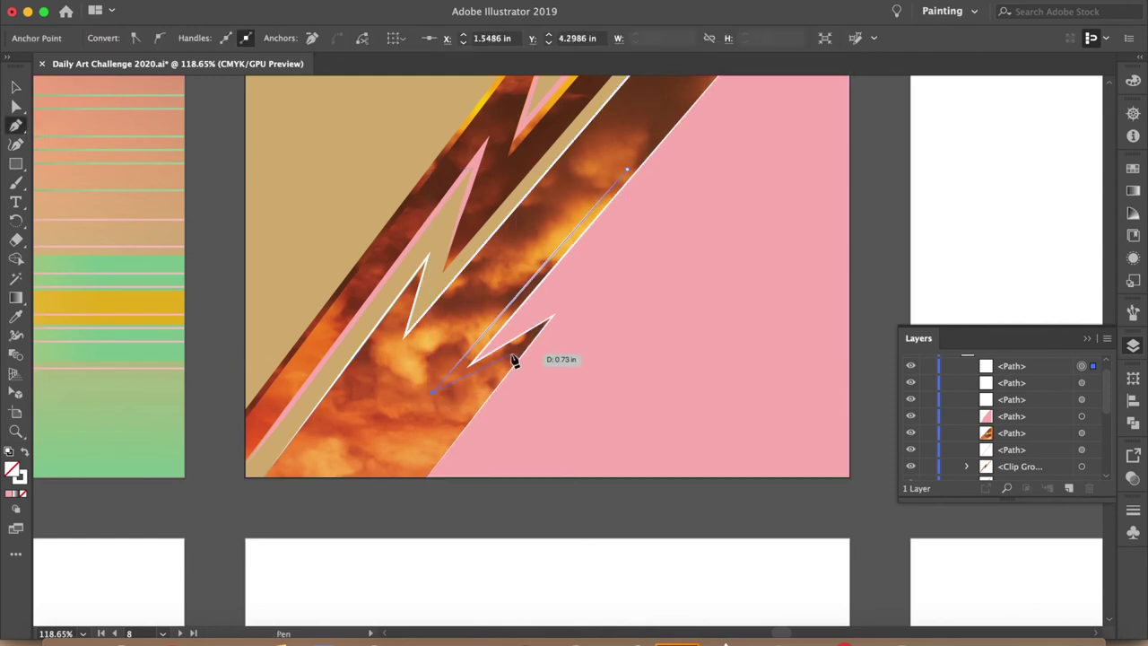
click(411, 478)
ctrl+click(915, 205)
ctrl+click(437, 404)
key(shift+grave)
key(v)
click(1015, 224)
scroll(1015, 223, down, 3)
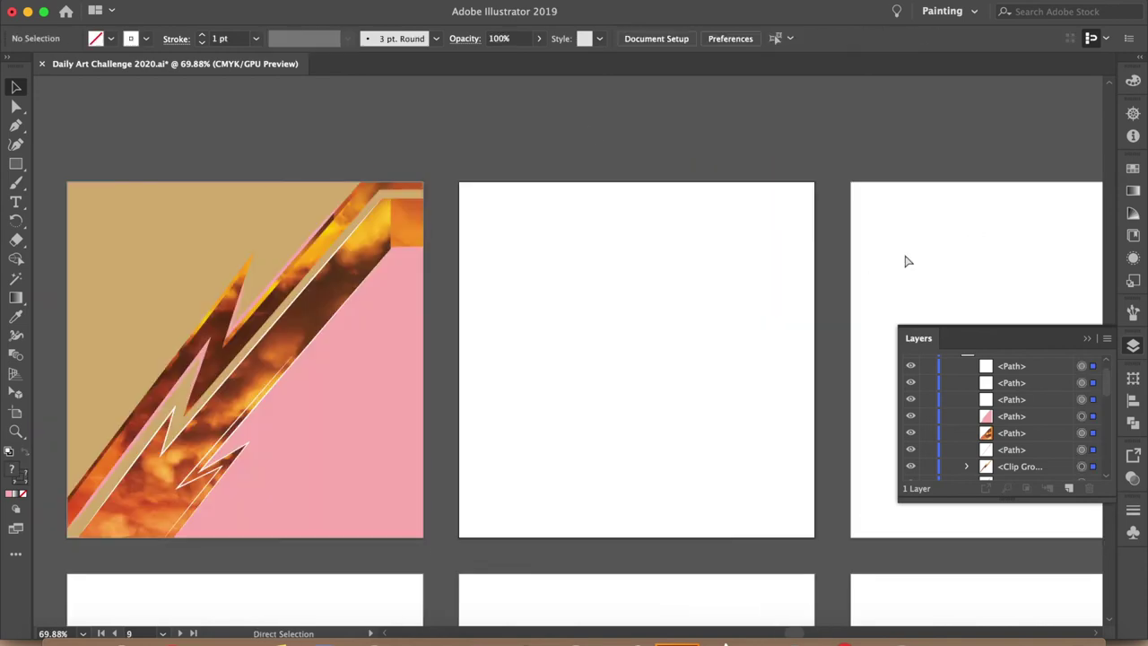
Paste the artwork onto the blank next artboard and try reflecting its zigzag line
key(ctrl+shift+v)
scroll(559, 375, up, 2)
click(555, 380)
right_click(555, 381)
click(826, 541)
click(832, 378)
Try the Reflect and Rotate settings on the zigzag line, cancelling both
right_click(644, 377)
click(825, 540)
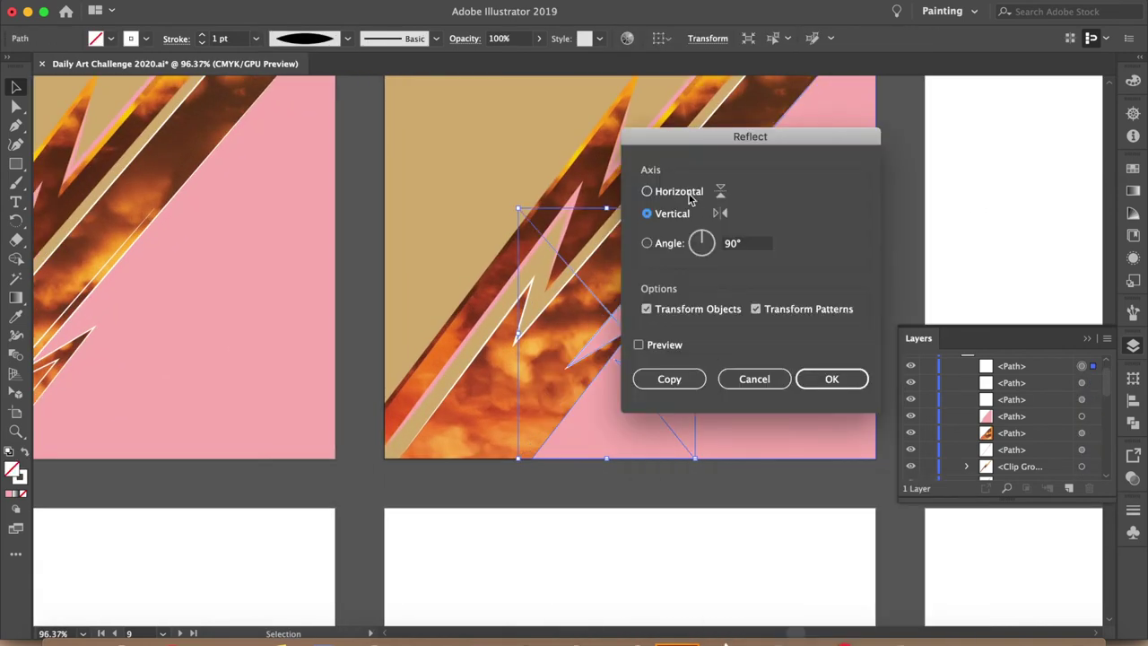
click(785, 383)
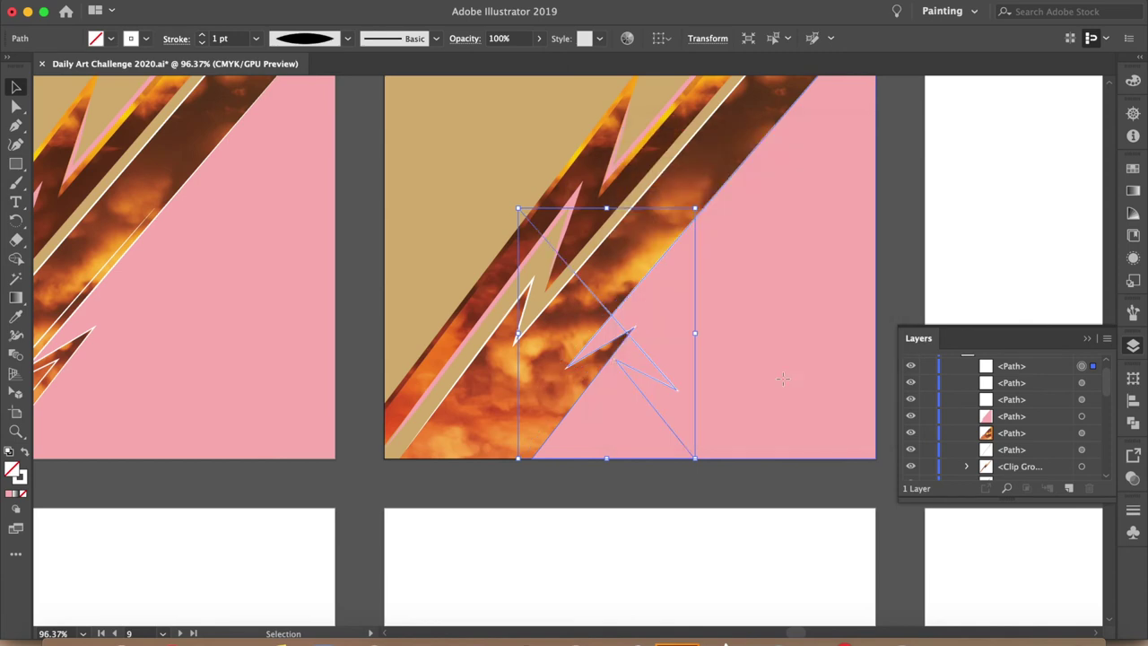
right_click(631, 316)
click(826, 525)
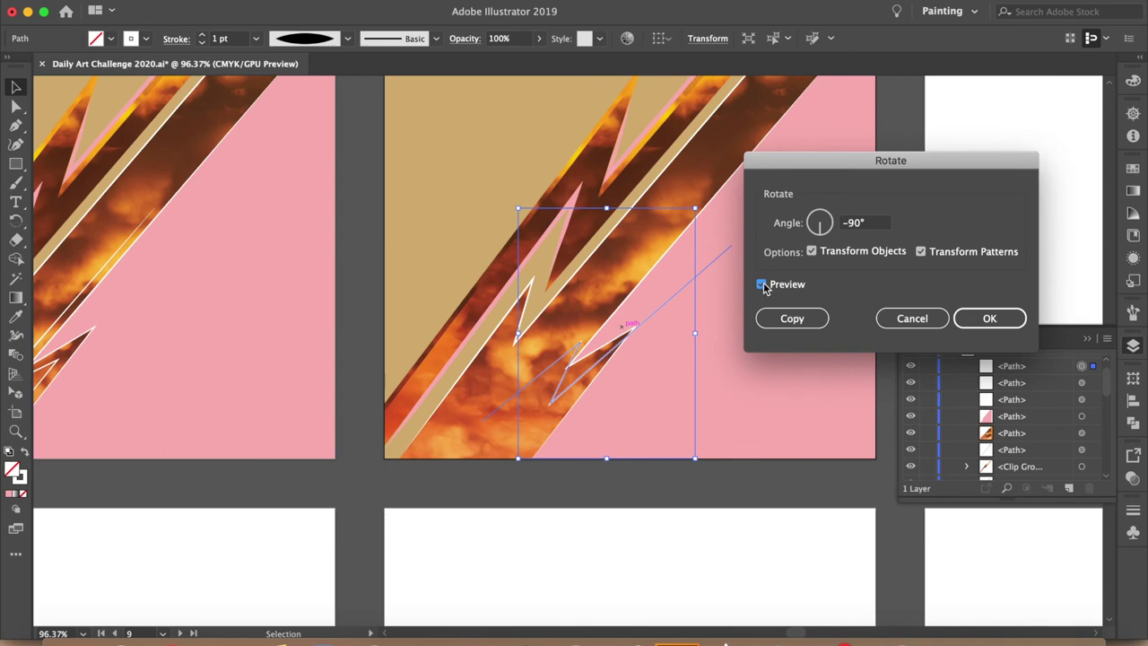
key(Escape)
Rotate the zigzag line by hand to a new angle
drag(628, 212, 723, 392)
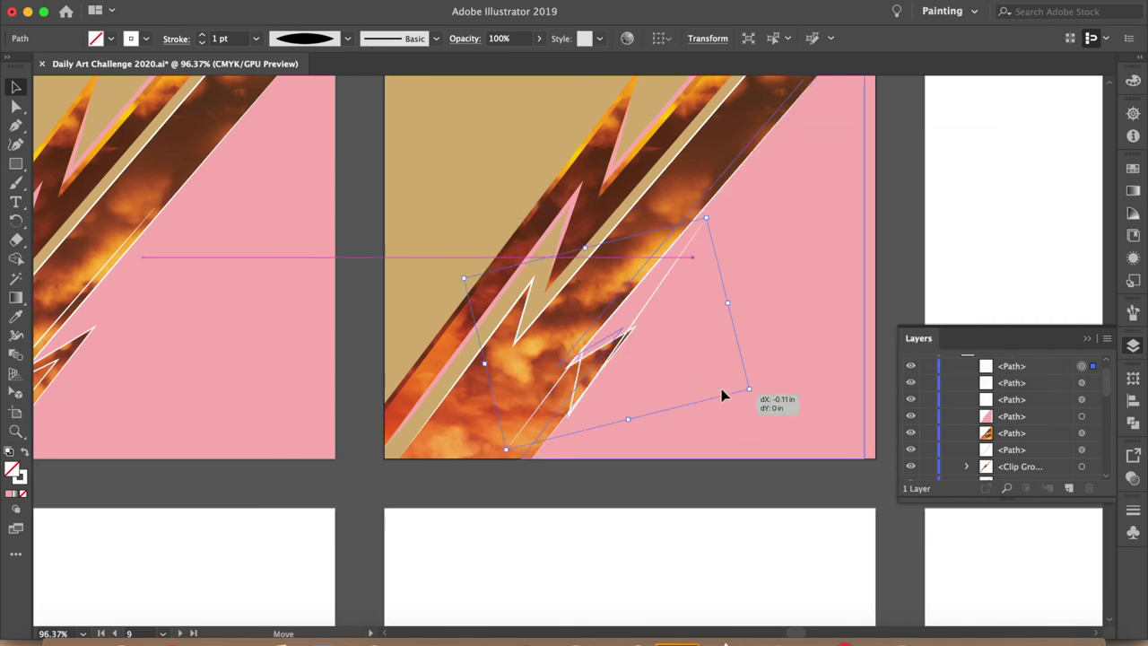
drag(687, 224, 696, 232)
click(838, 296)
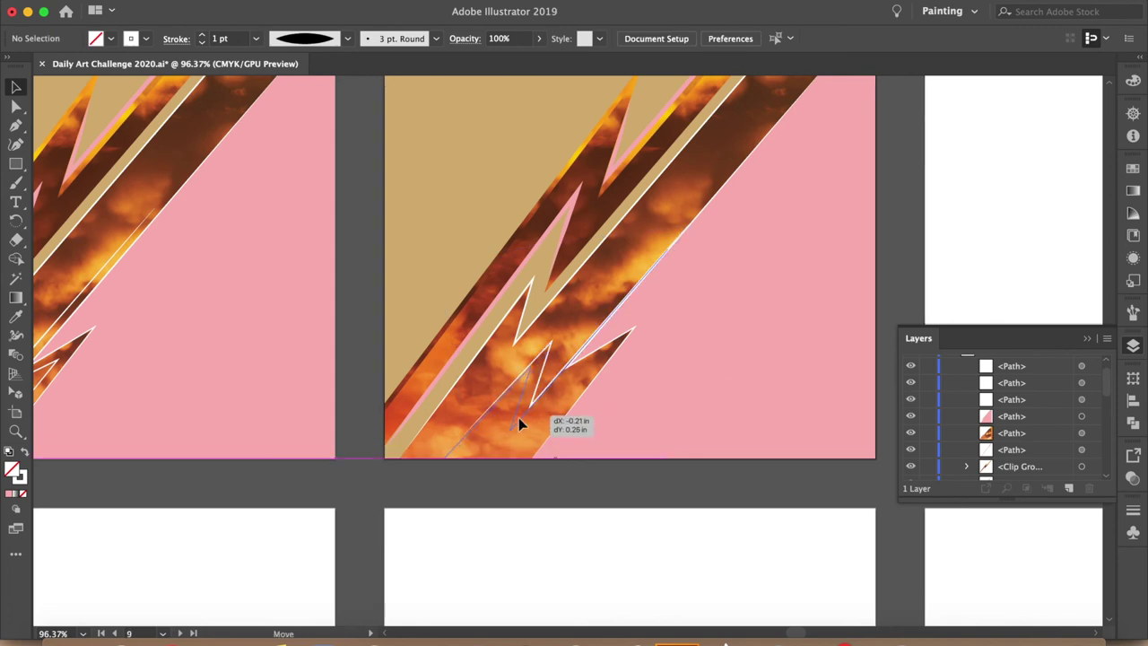
click(518, 417)
Adjust the pink background shape's points with the Curvature tool
key(b)
key(shift+grave)
click(777, 369)
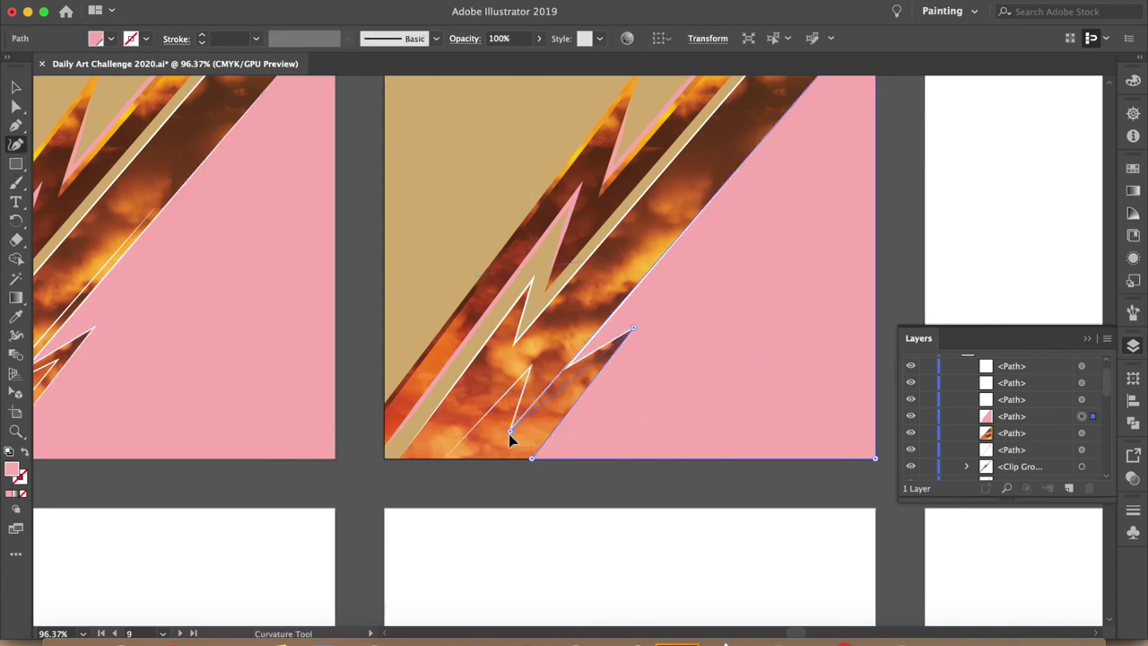
key(v)
click(1020, 213)
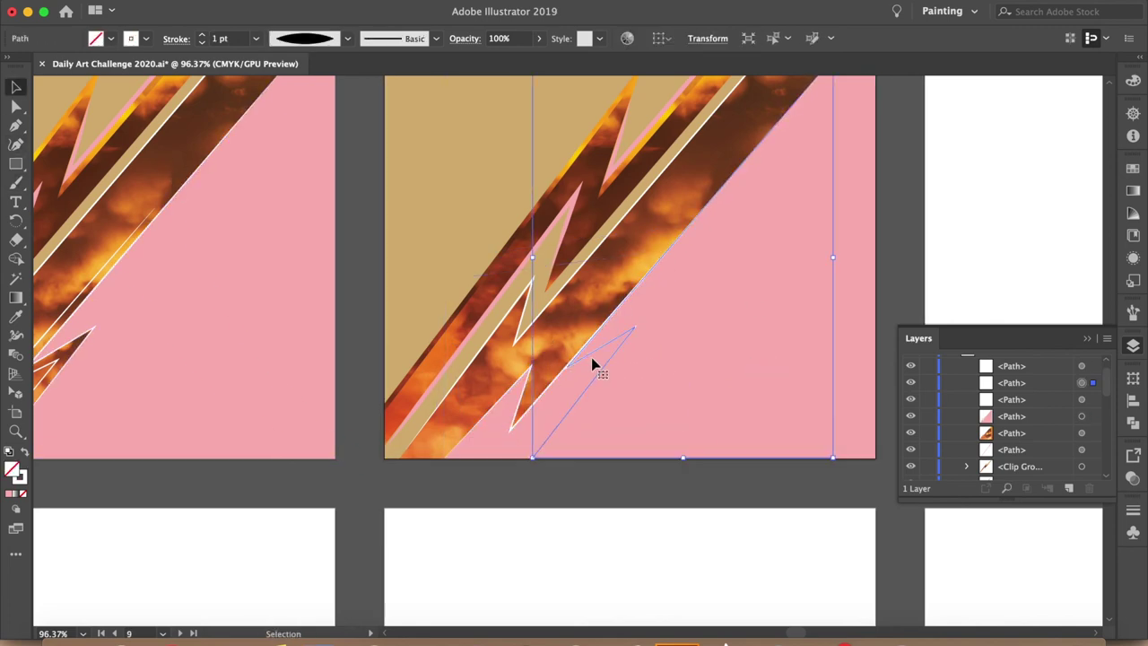
Reshape the diagonal white line's points with the Curvature tool
scroll(1067, 260, up, 4)
scroll(1067, 259, right, 2)
scroll(1067, 259, down, 4)
scroll(1068, 260, left, 2)
click(758, 341)
key(shift+grave)
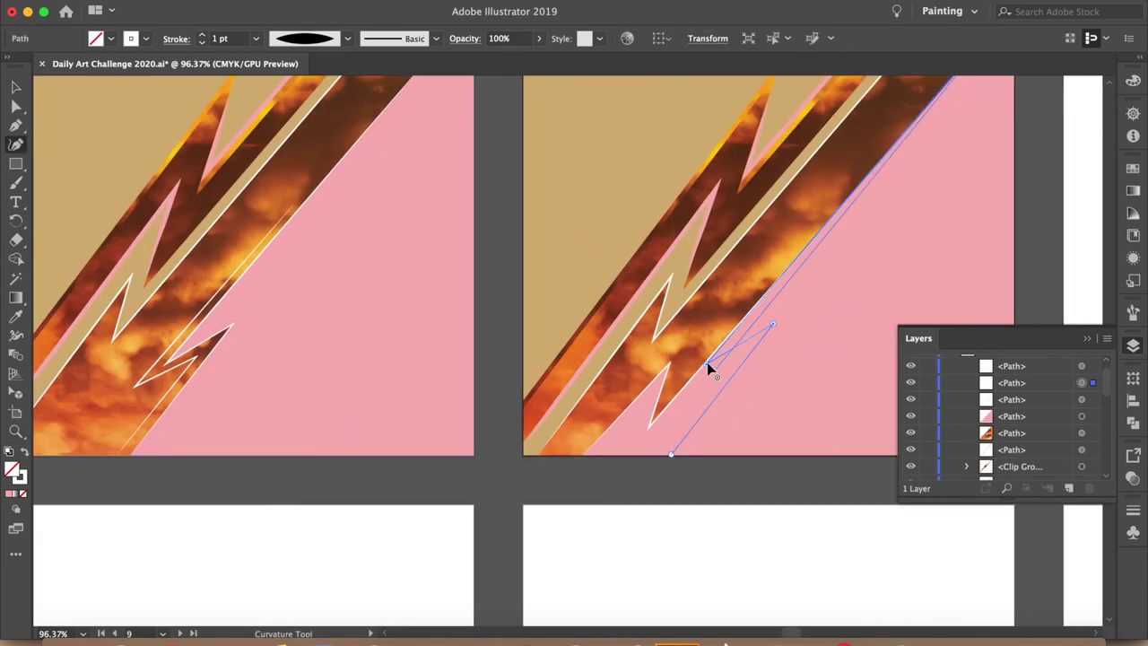
key(v)
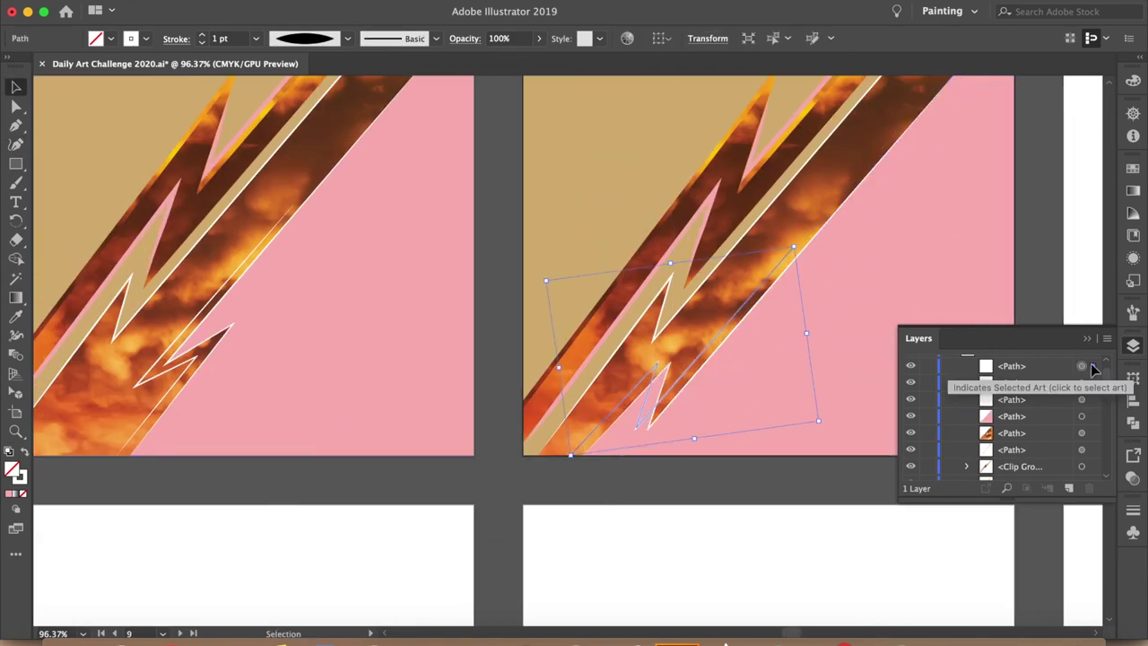
scroll(1061, 239, up, 2)
scroll(1061, 240, down, 2)
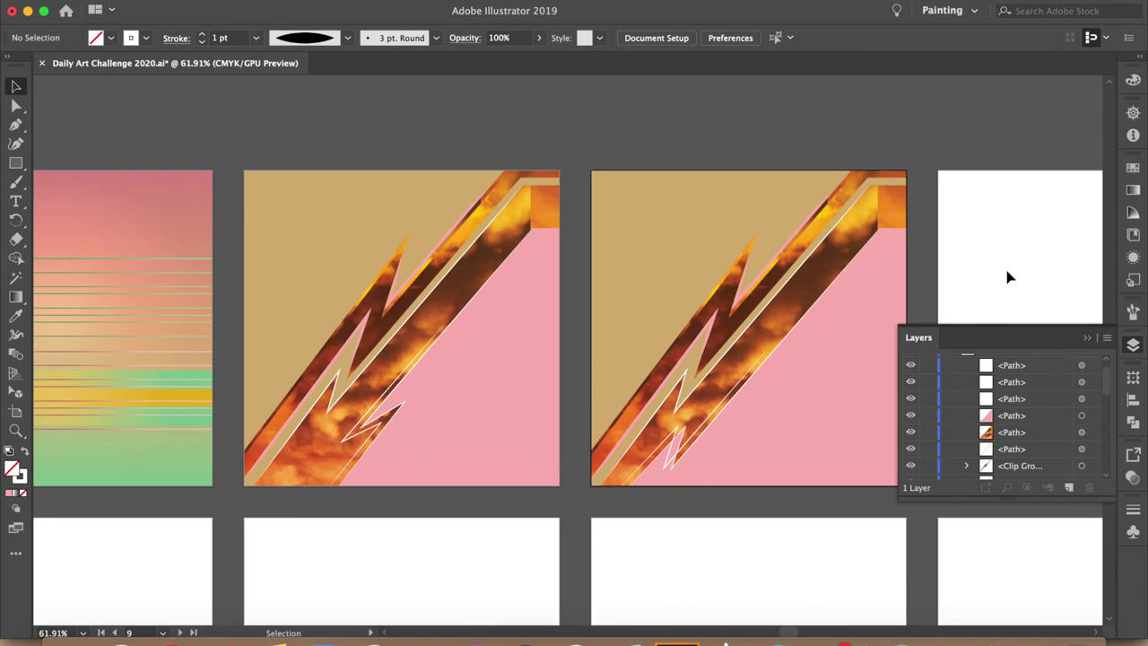
Inspect the lightning outline paths near the bottom of the band
alt+scroll(958, 218, up, 2)
scroll(758, 402, up, 5)
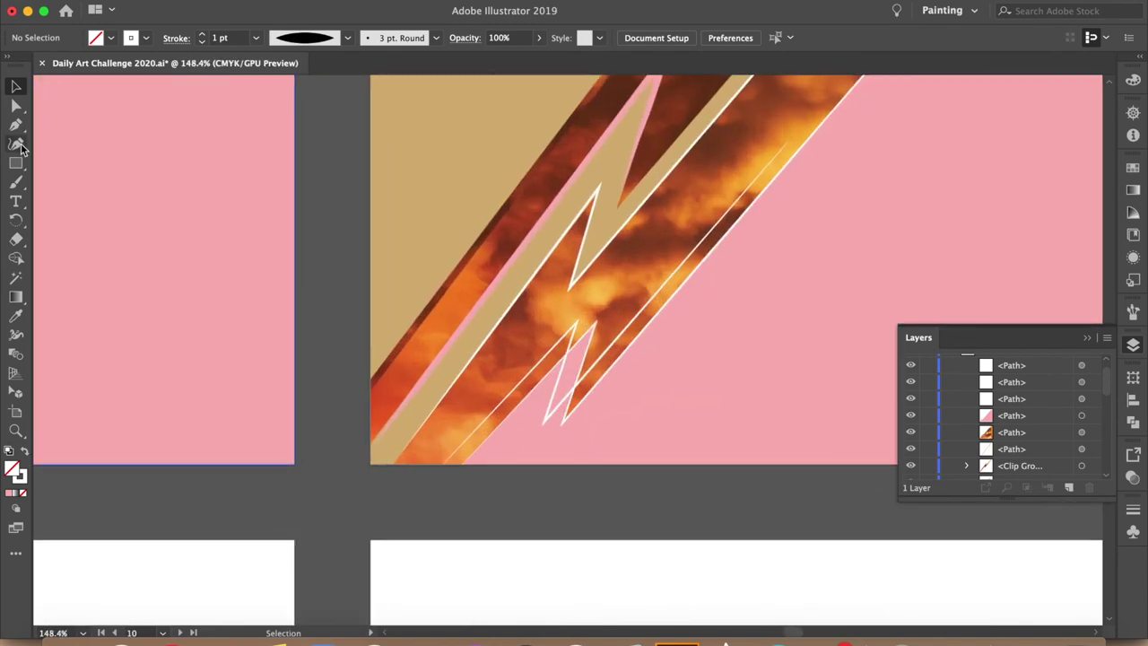
key(shift+grave)
click(458, 468)
click(456, 468)
click(461, 467)
key(v)
click(482, 514)
alt+scroll(482, 516, down, 5)
alt+scroll(482, 518, down, 2)
alt+scroll(482, 520, up, 1)
alt+scroll(484, 538, up, 2)
Draw a closed zigzag shape from the top-left corner along the lightning's upper edge
key(p)
click(233, 132)
click(548, 133)
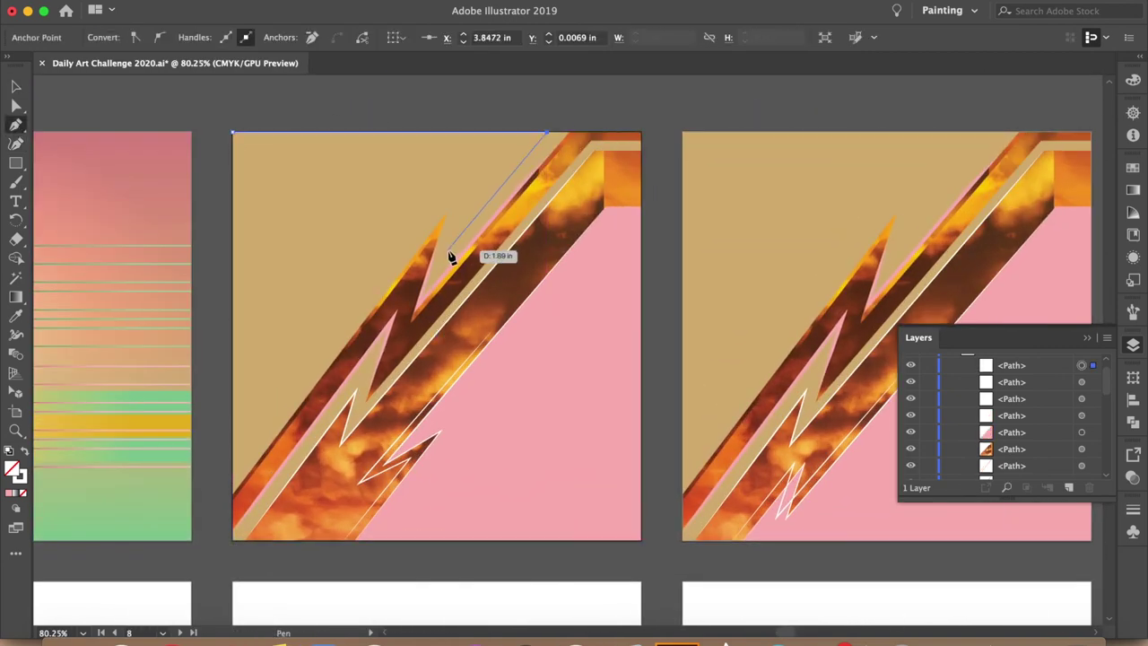
click(456, 235)
click(476, 168)
click(233, 492)
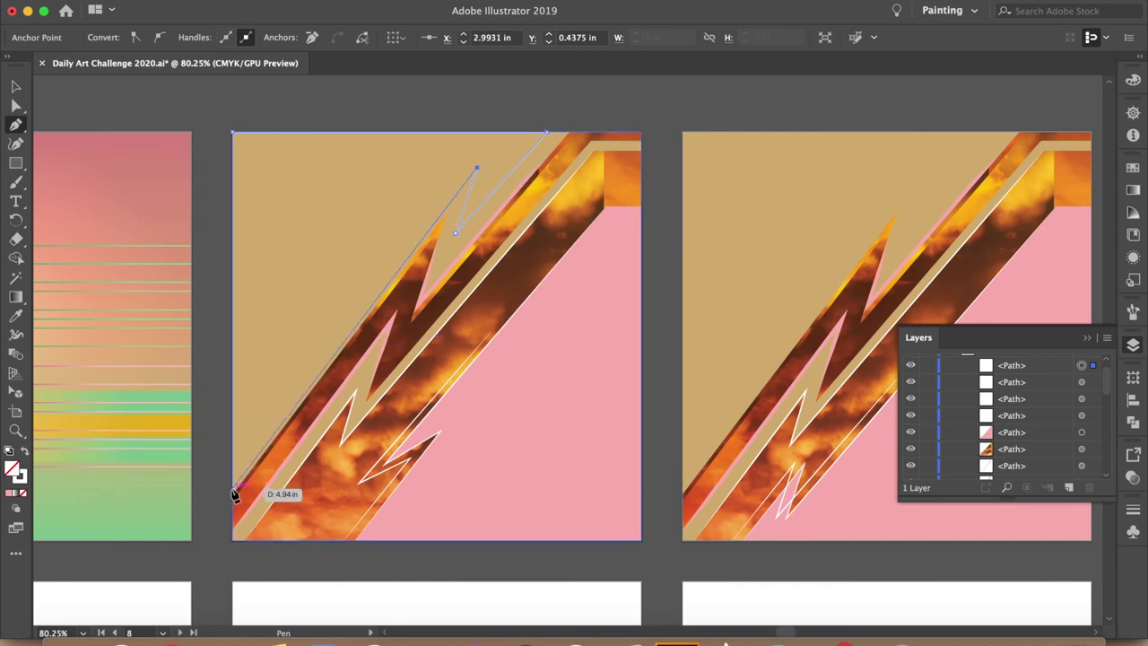
click(235, 134)
key(v)
click(205, 111)
Give the zigzag shape a flame-pattern stroke swatch
click(234, 134)
click(145, 38)
click(112, 115)
click(289, 106)
Alt-drag a copy of the zigzag shape onto the second artboard
scroll(289, 107, down, 1)
drag(410, 186, 817, 185)
scroll(845, 134, down, 3)
scroll(880, 173, up, 2)
scroll(880, 173, left, 3)
click(427, 244)
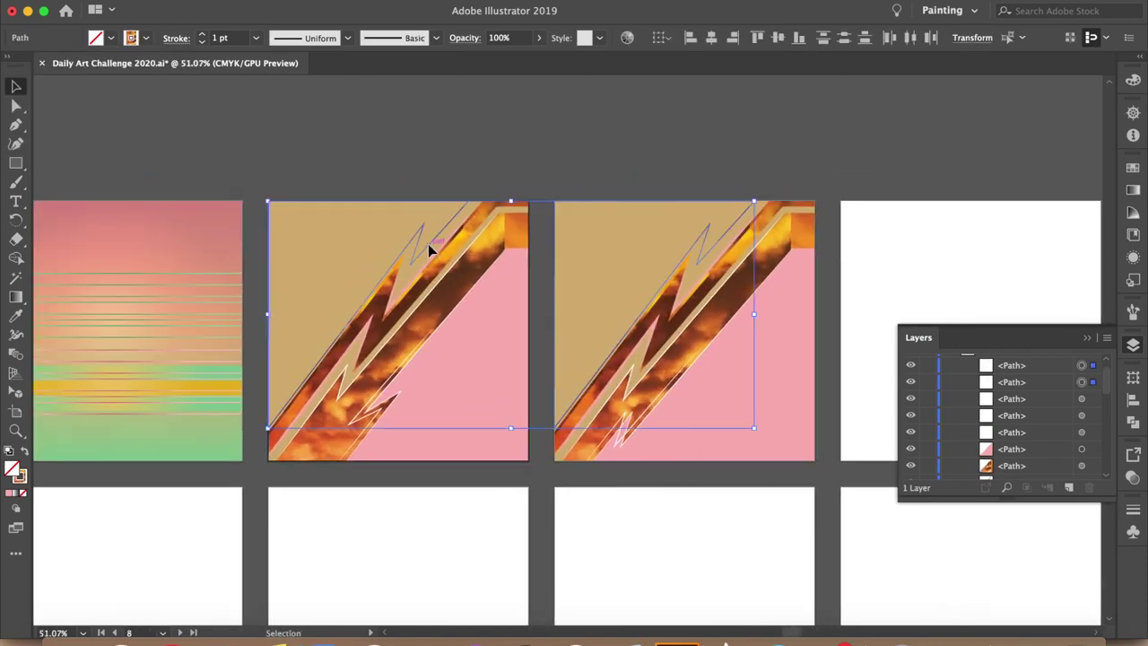
Fill the top-left background shape white
click(111, 38)
click(35, 72)
click(355, 133)
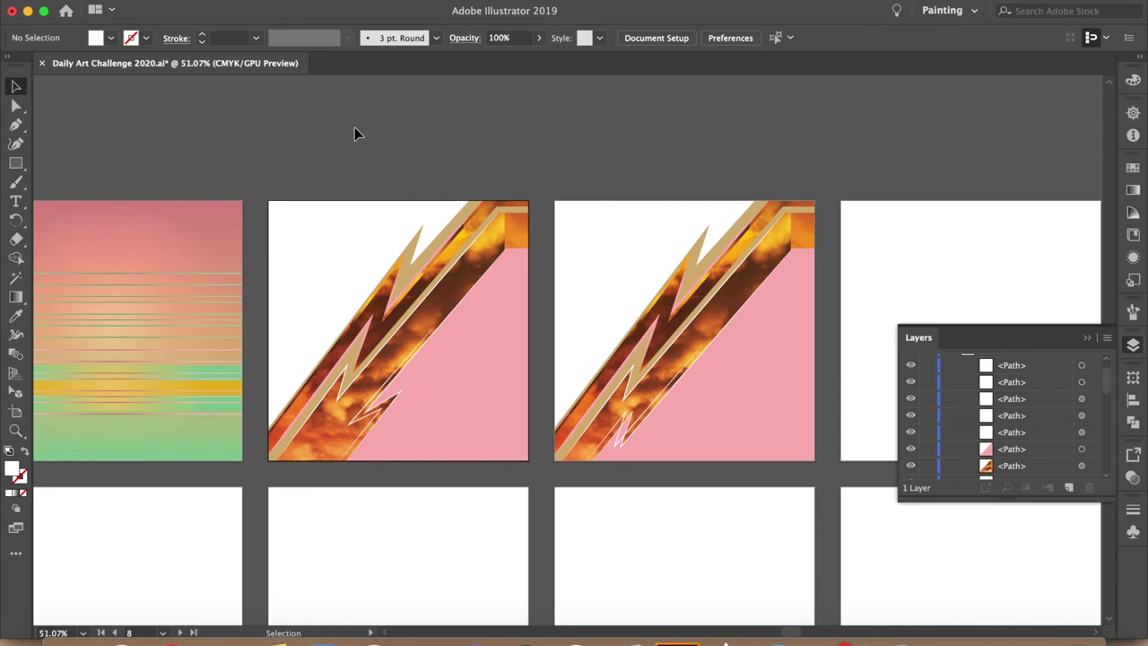
Stretch the tan zigzag along the lightning edge and add points at the artboard's edges
click(584, 299)
scroll(584, 299, up, 1)
drag(551, 389, 607, 176)
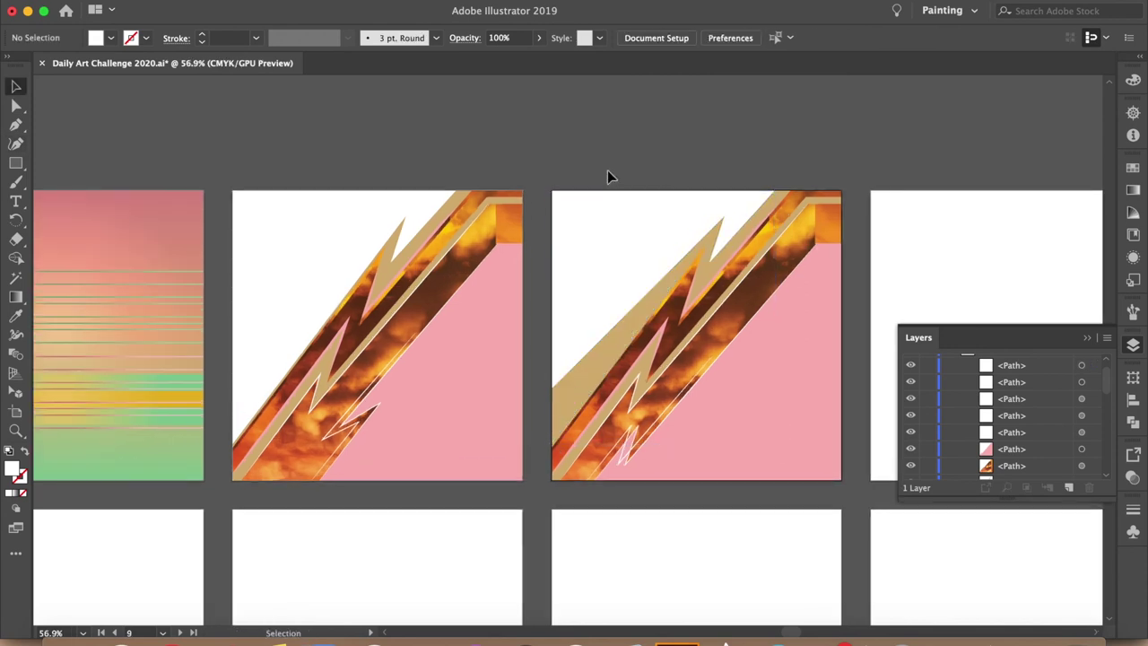
key(shift+grave)
click(405, 231)
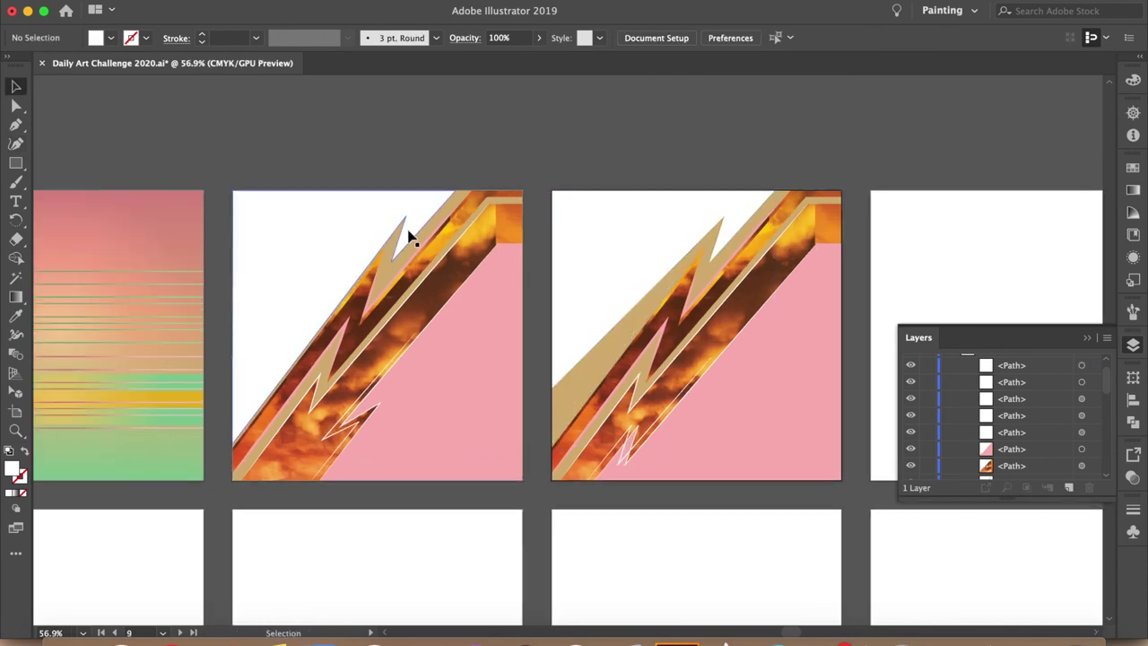
click(233, 191)
click(233, 381)
key(v)
click(327, 165)
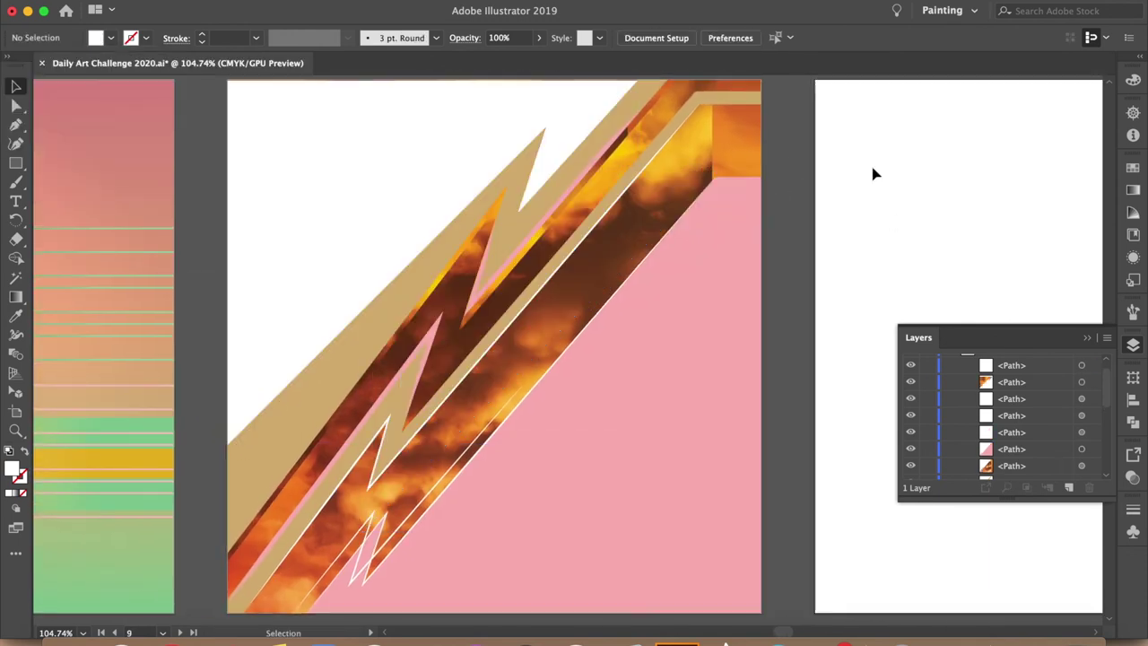
Fade the cloud sky image to 80% opacity
click(538, 37)
drag(542, 60, 529, 59)
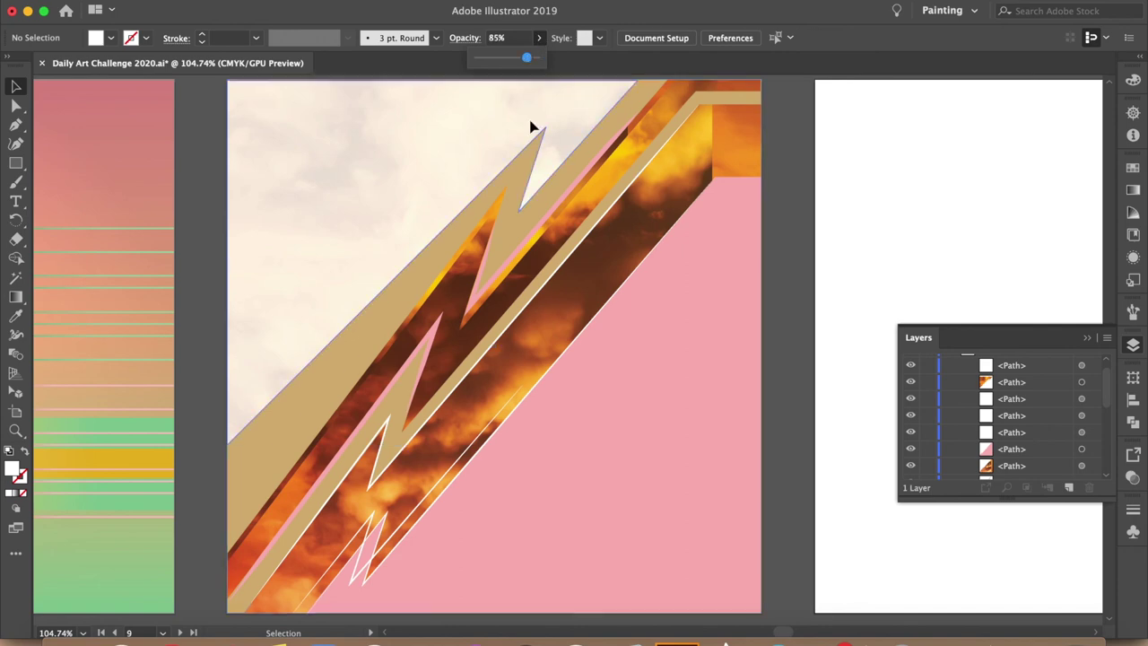
scroll(851, 254, down, 1)
scroll(897, 269, up, 2)
scroll(948, 288, up, 4)
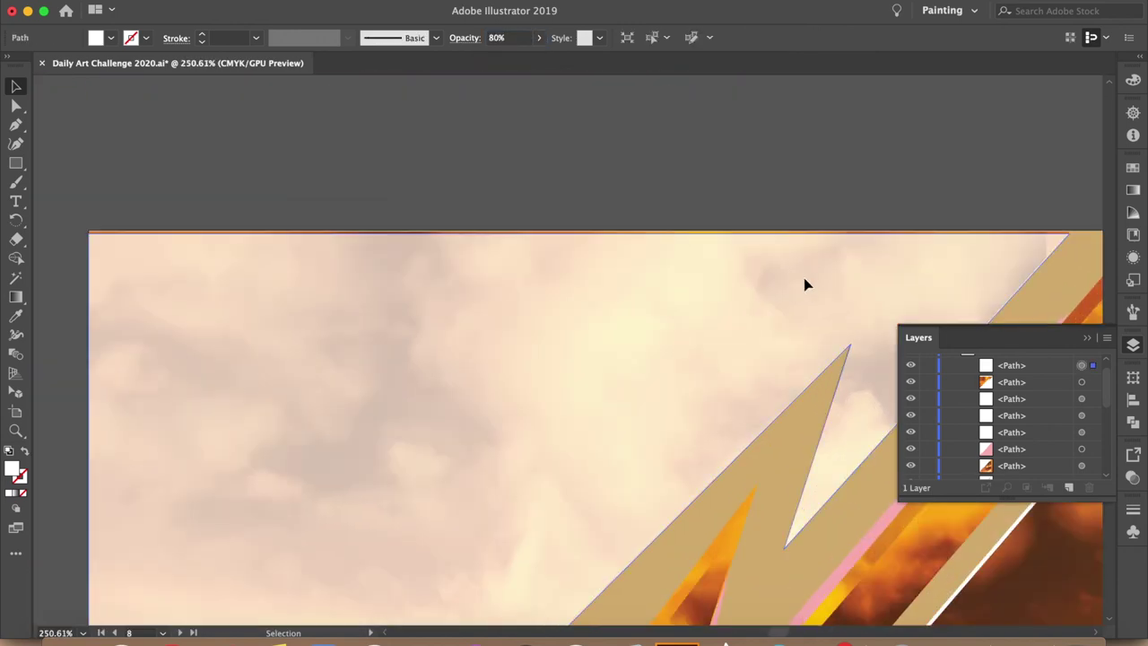
scroll(1075, 171, down, 5)
scroll(1076, 174, down, 2)
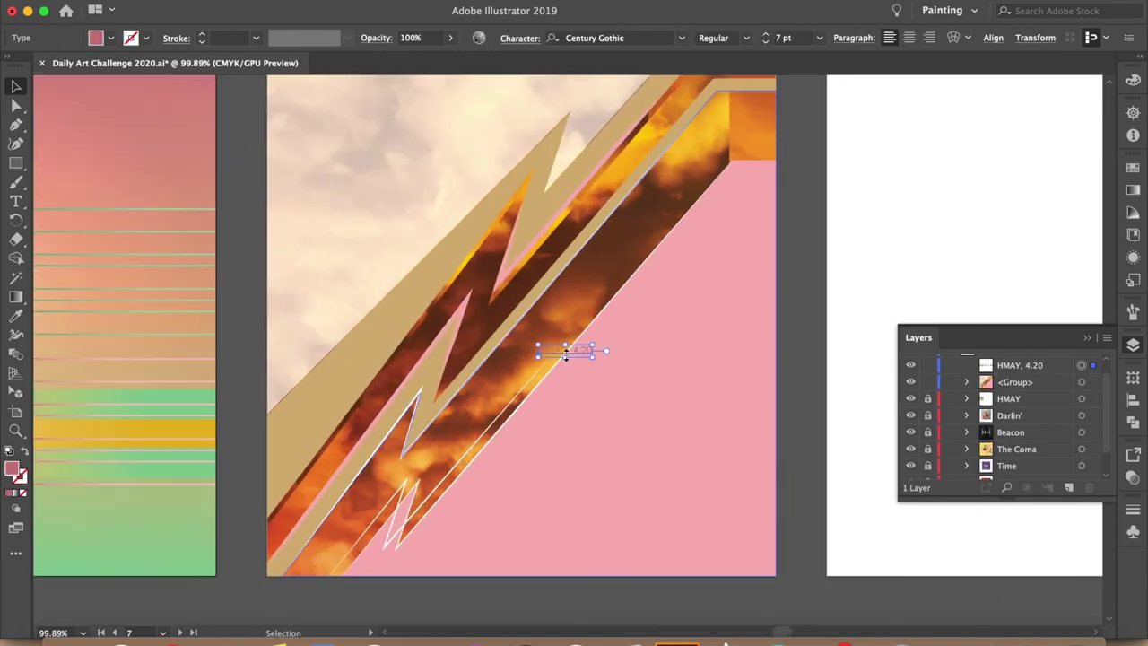
Move the caption to the bottom-right corner and retype its word as 'alive, 4.20'
drag(575, 350, 753, 568)
double_click(722, 562)
text(alive, 4.20)
key(Escape)
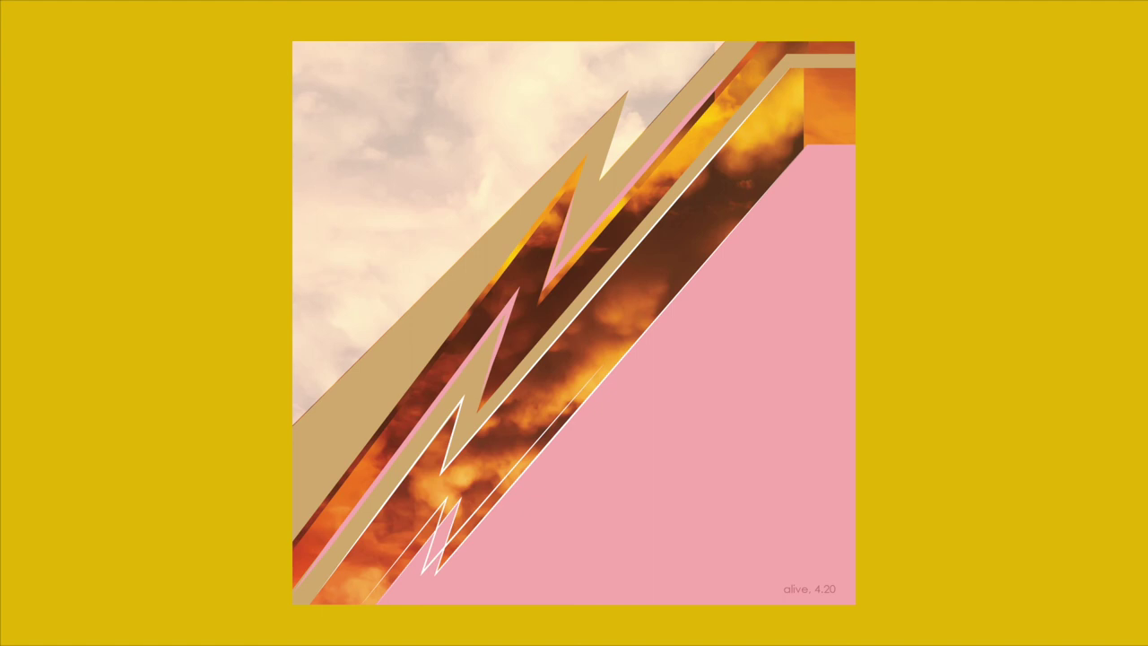